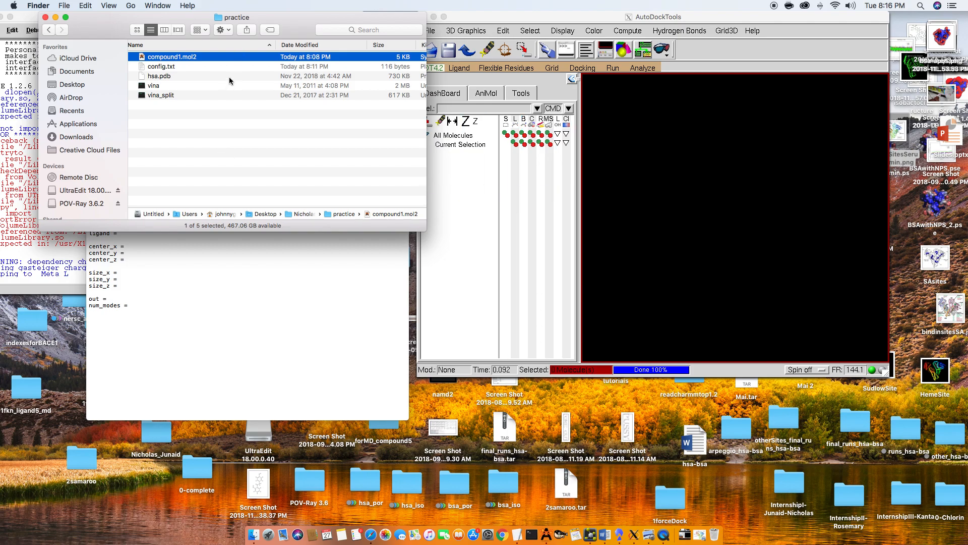
- Look over the docking files in the practice folder and the config.txt template, shifting the text window clear of the folder window
{"action": "left_click", "coordinate": [181, 67]}
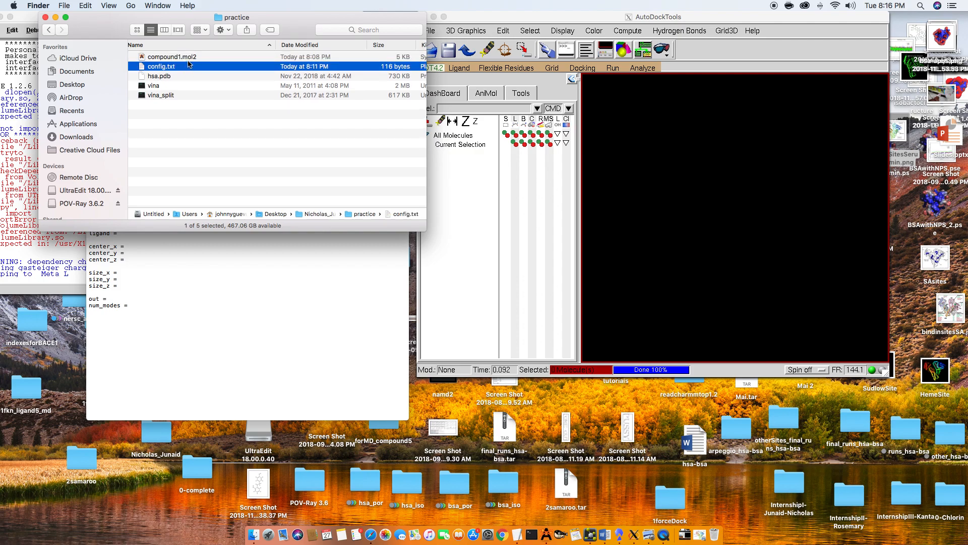
{"action": "left_click", "coordinate": [233, 261]}
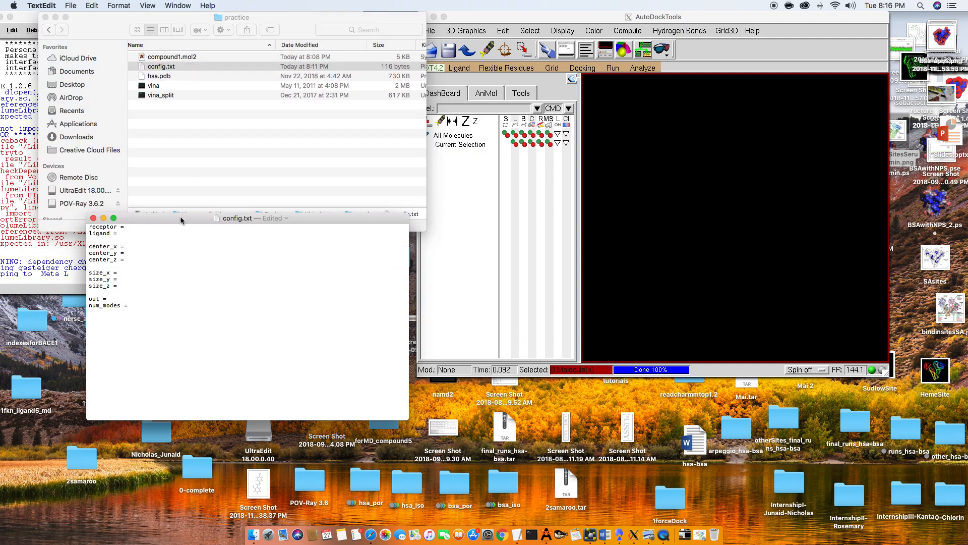
{"action": "left_click_drag", "start_coordinate": [181, 220], "coordinate": [189, 238]}
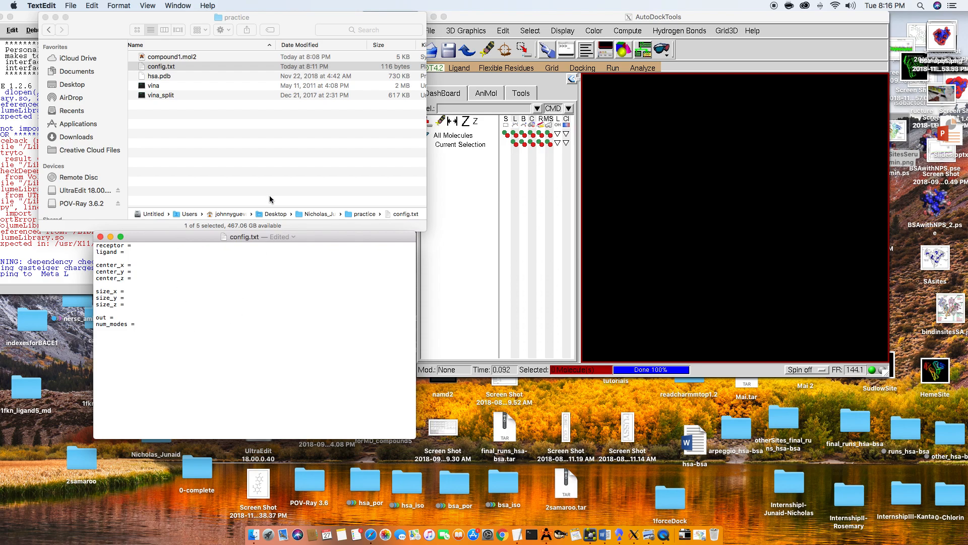
{"action": "left_click", "coordinate": [229, 121]}
{"action": "left_click", "coordinate": [189, 77]}
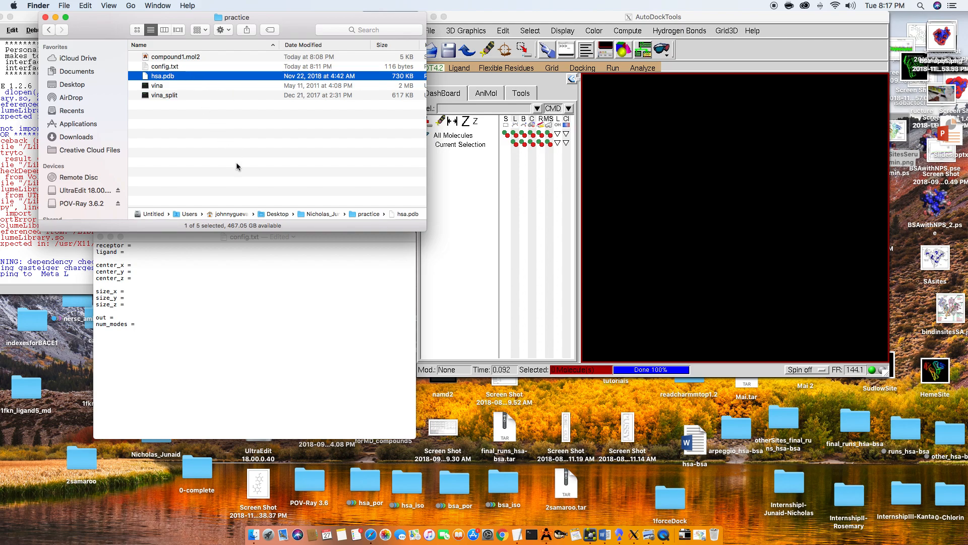
{"action": "left_click", "coordinate": [197, 148]}
{"action": "left_click", "coordinate": [192, 86]}
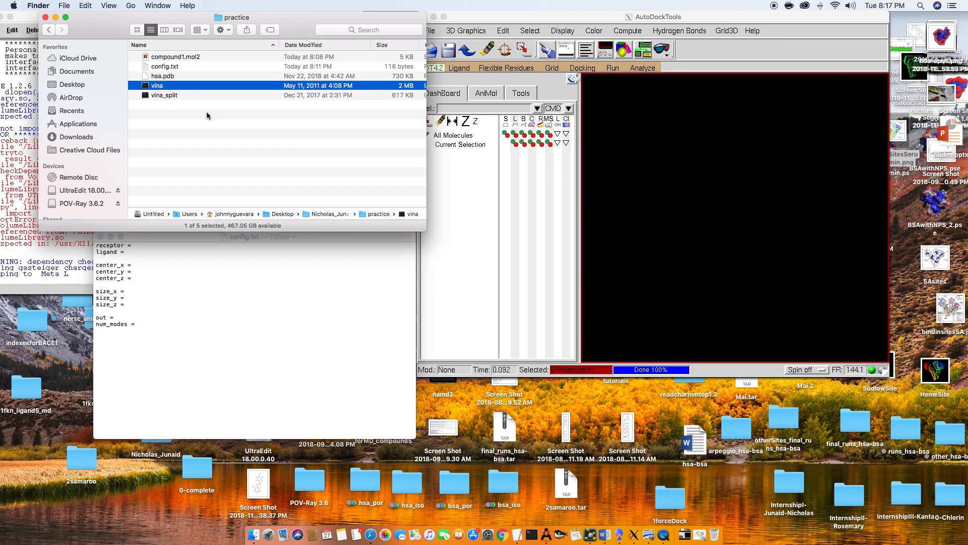
{"action": "left_click", "coordinate": [232, 122]}
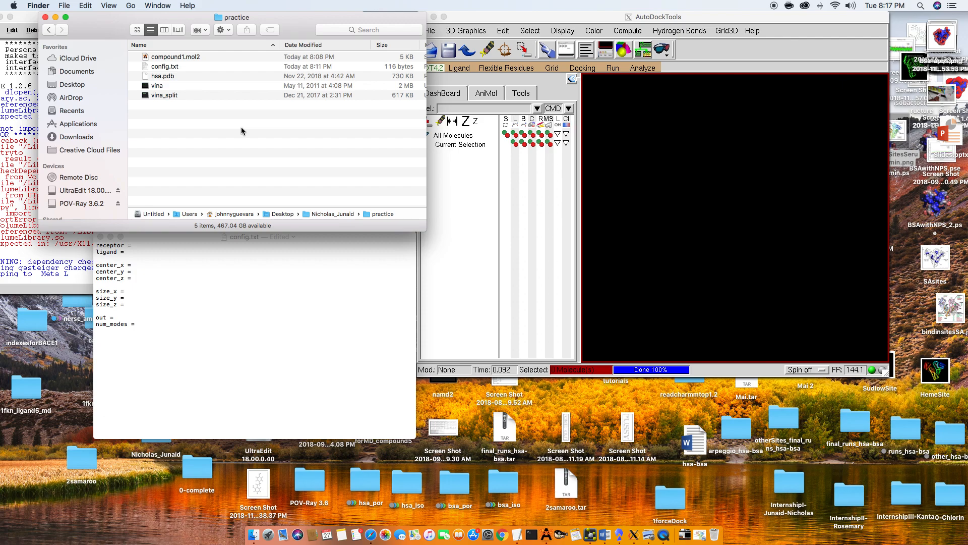
{"action": "left_click", "coordinate": [465, 204]}
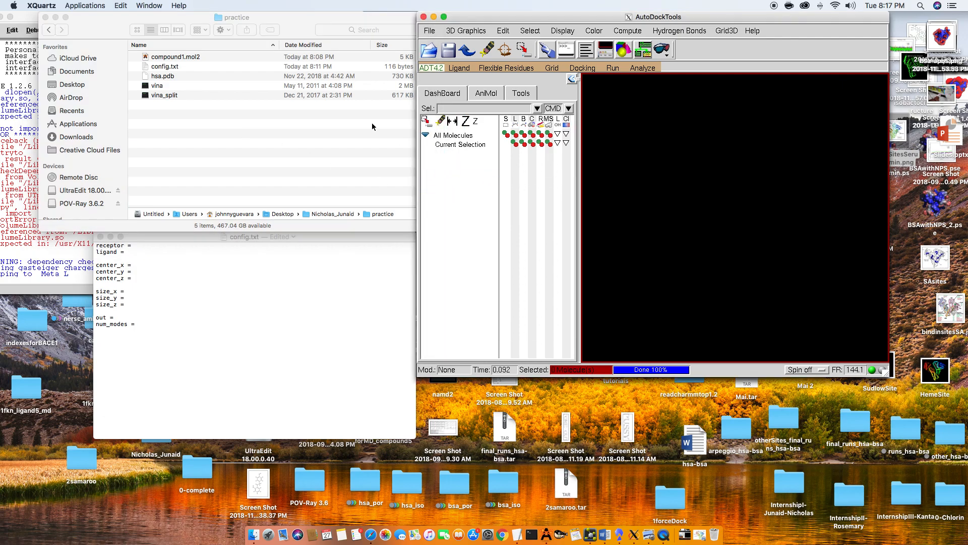
{"action": "left_click", "coordinate": [260, 79]}
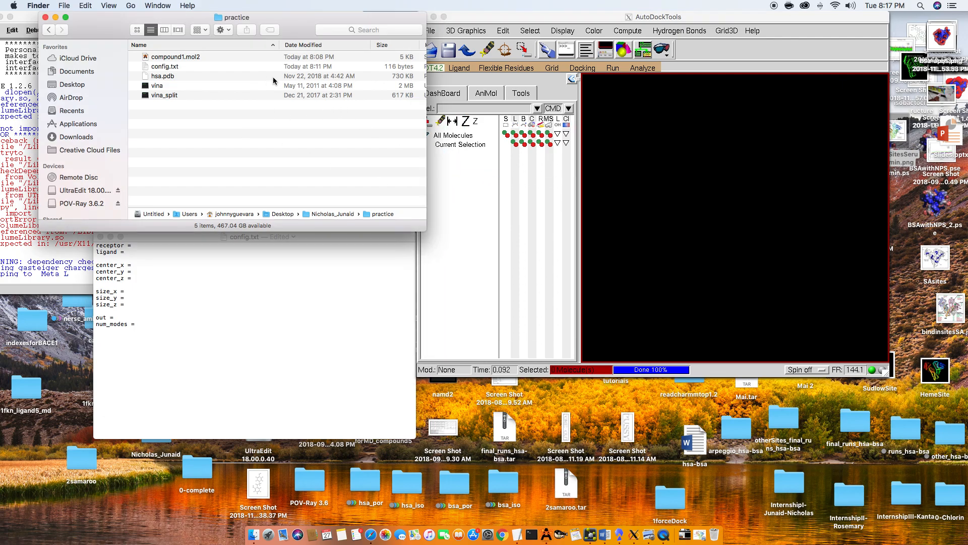
- Switch to AutoDockTools, read in the hsa.pdb molecule from the practice folder and rotate it for inspection
{"action": "left_click", "coordinate": [273, 77]}
{"action": "left_click", "coordinate": [480, 192]}
{"action": "left_click", "coordinate": [430, 30]}
{"action": "left_click", "coordinate": [460, 51]}
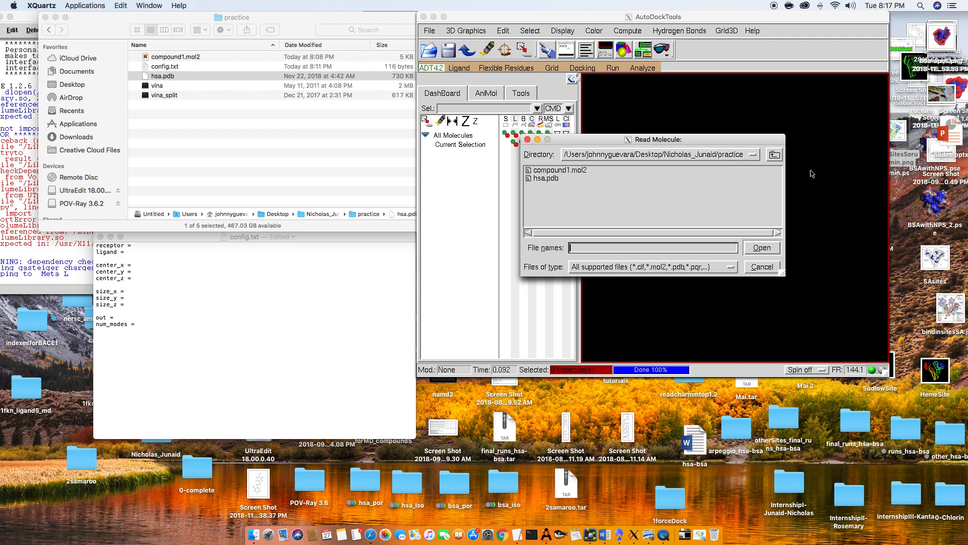
{"action": "double_click", "coordinate": [546, 179]}
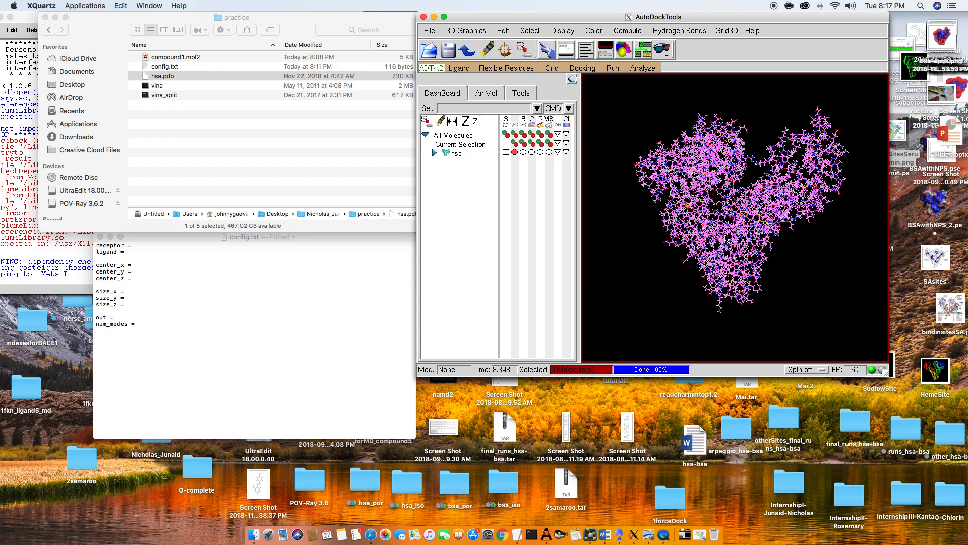
{"action": "left_click_drag", "start_coordinate": [667, 186], "coordinate": [693, 251]}
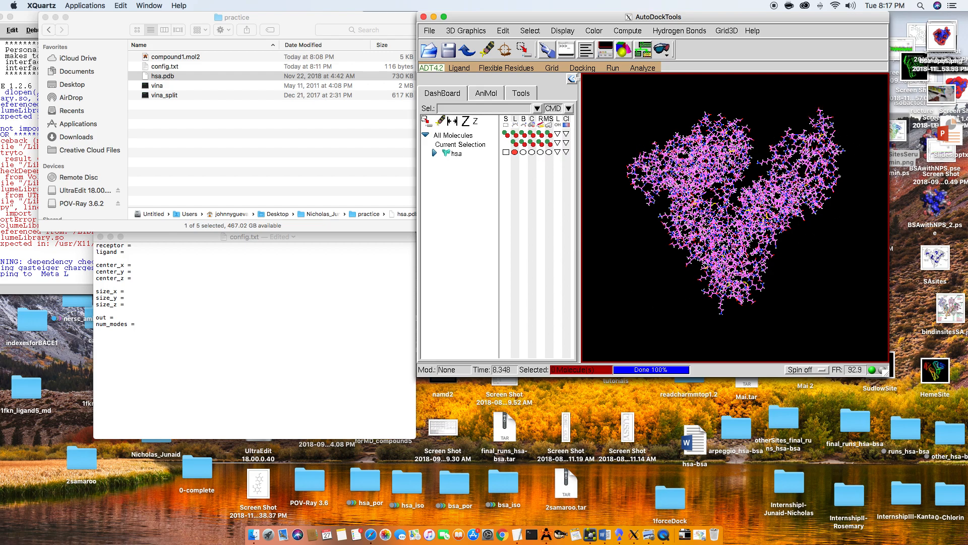
- Choose hsa as the grid macromolecule and accept its initialization
{"action": "left_click", "coordinate": [551, 68]}
{"action": "mouse_move", "coordinate": [585, 101]}
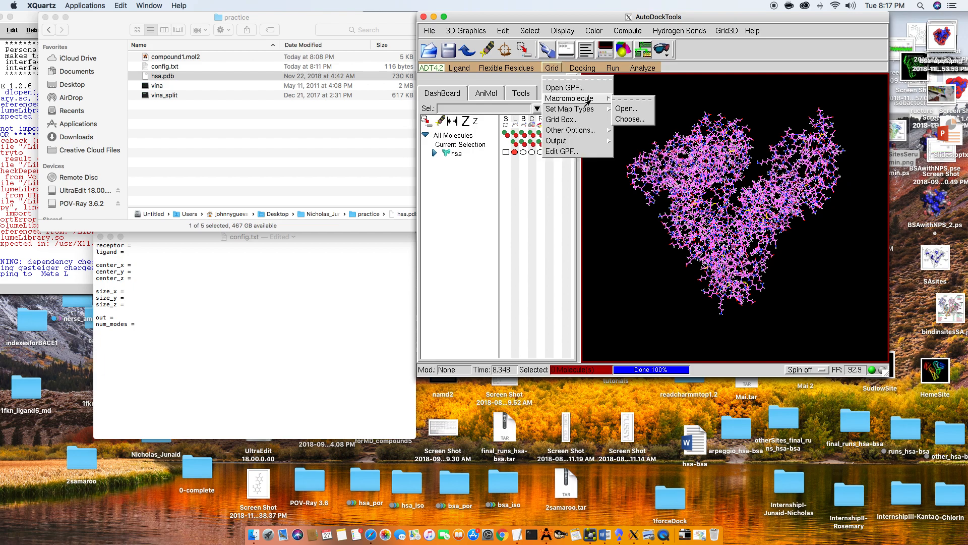
{"action": "left_click", "coordinate": [630, 119]}
{"action": "left_click", "coordinate": [619, 57]}
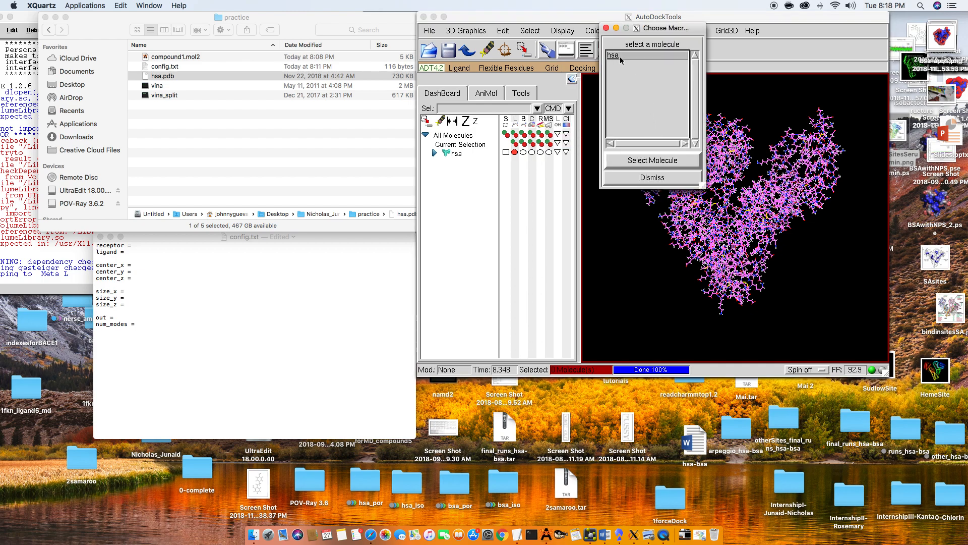
{"action": "left_click", "coordinate": [653, 160]}
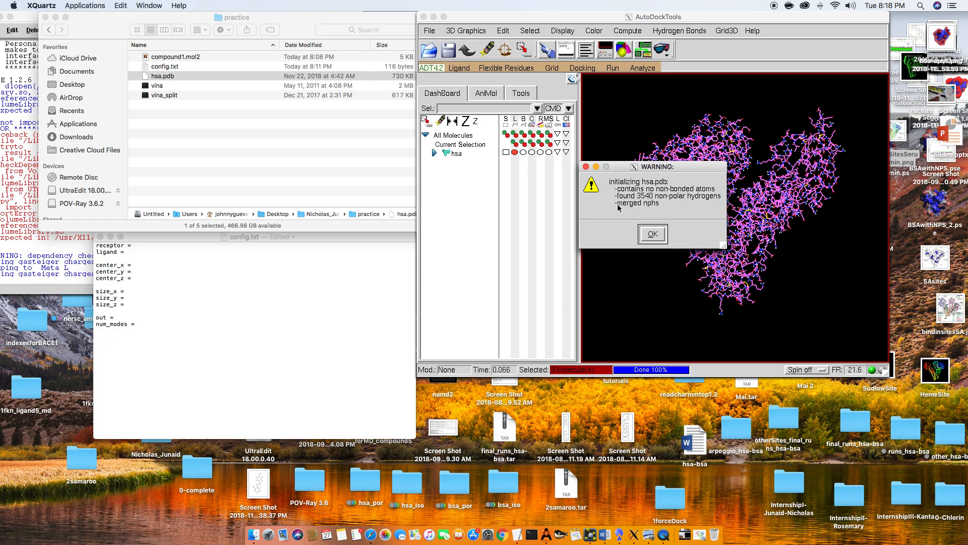
{"action": "left_click", "coordinate": [665, 238]}
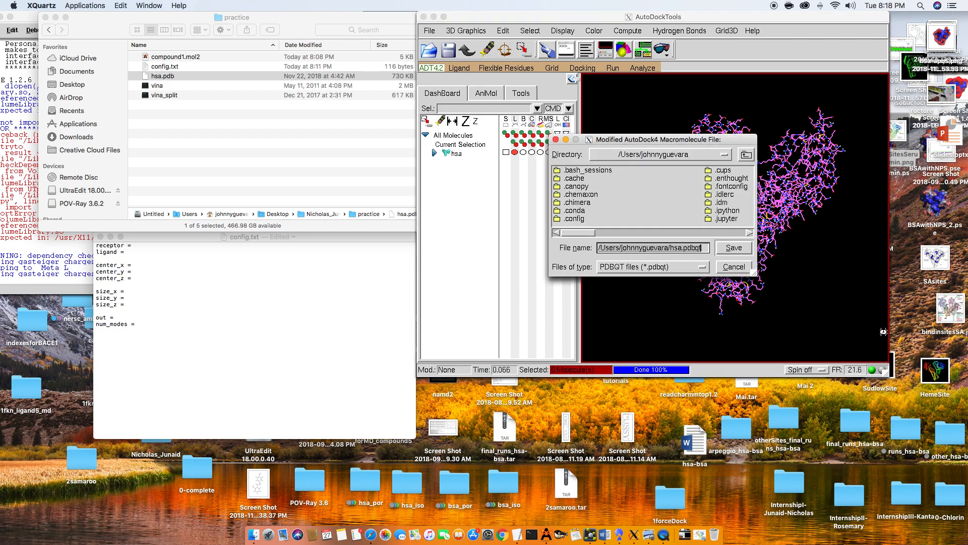
- Save the modified macromolecule as hsa.pdbqt in the home folder's Downloads directory
{"action": "left_click", "coordinate": [671, 248]}
{"action": "type", "text": "Downloads/"}
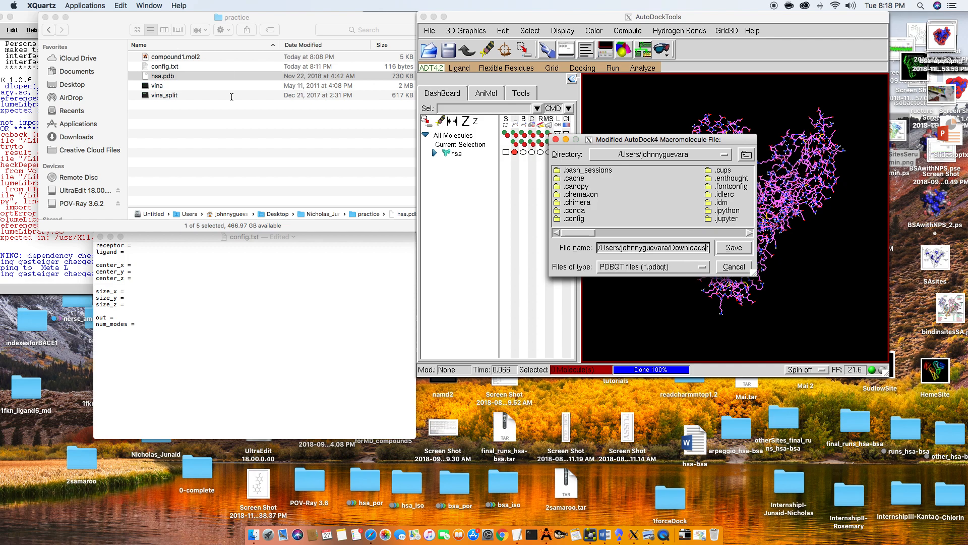
{"action": "left_click", "coordinate": [734, 247]}
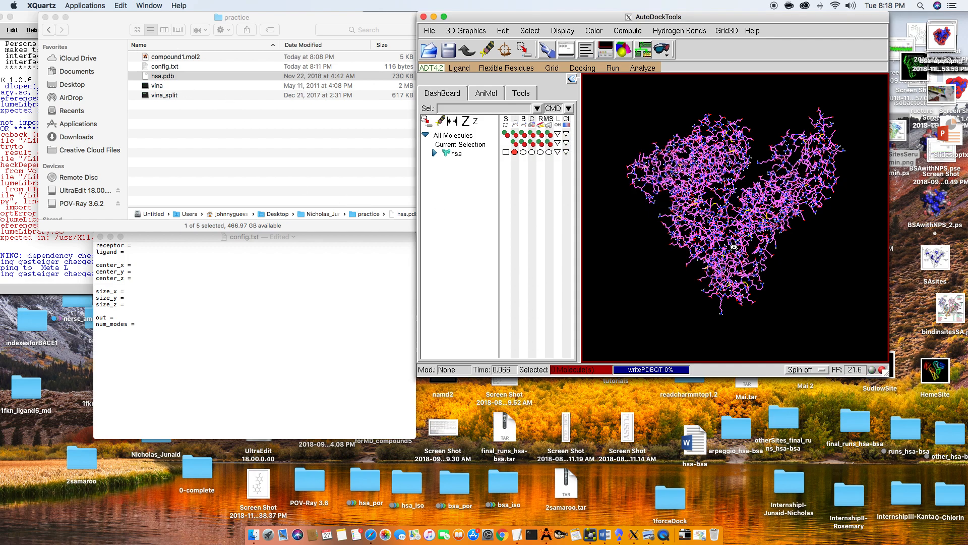
- Move hsa.pdbqt from Downloads into the practice folder
{"action": "left_click", "coordinate": [689, 537]}
{"action": "left_click_drag", "start_coordinate": [686, 507], "coordinate": [203, 132]}
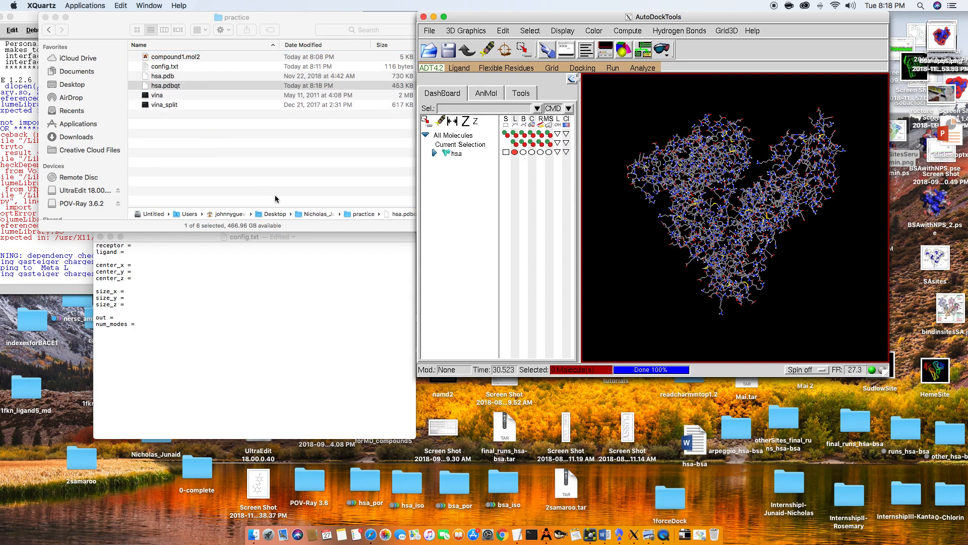
{"action": "left_click", "coordinate": [272, 166]}
- Start opening a ligand input file in AutoDockTools and browse through the Desktop to the practice folder
{"action": "left_click", "coordinate": [562, 186]}
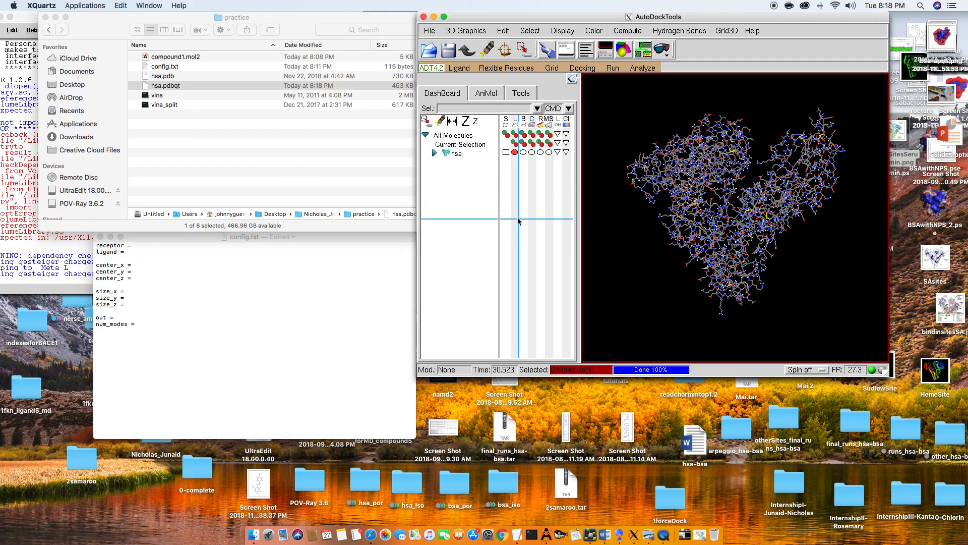
{"action": "left_click", "coordinate": [466, 68]}
{"action": "mouse_move", "coordinate": [508, 90]}
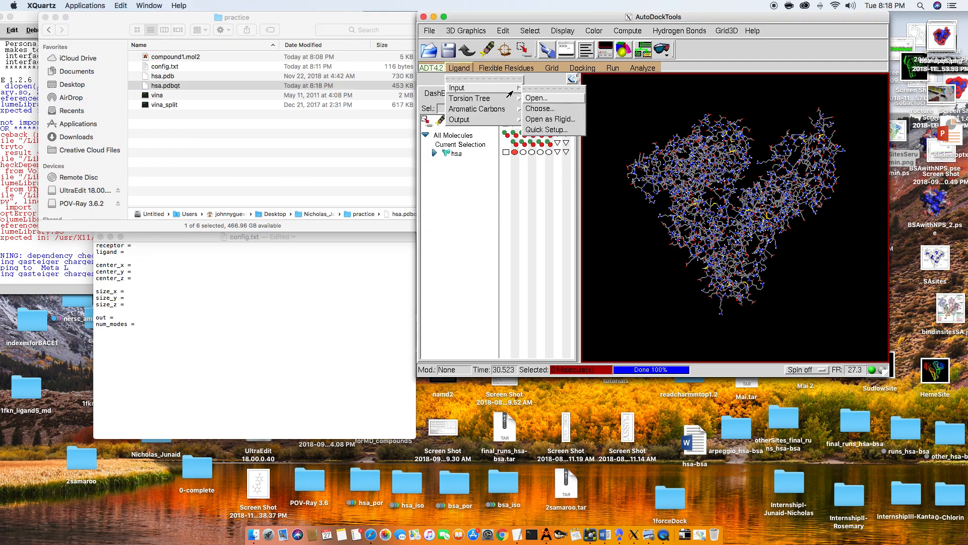
{"action": "left_click", "coordinate": [554, 99]}
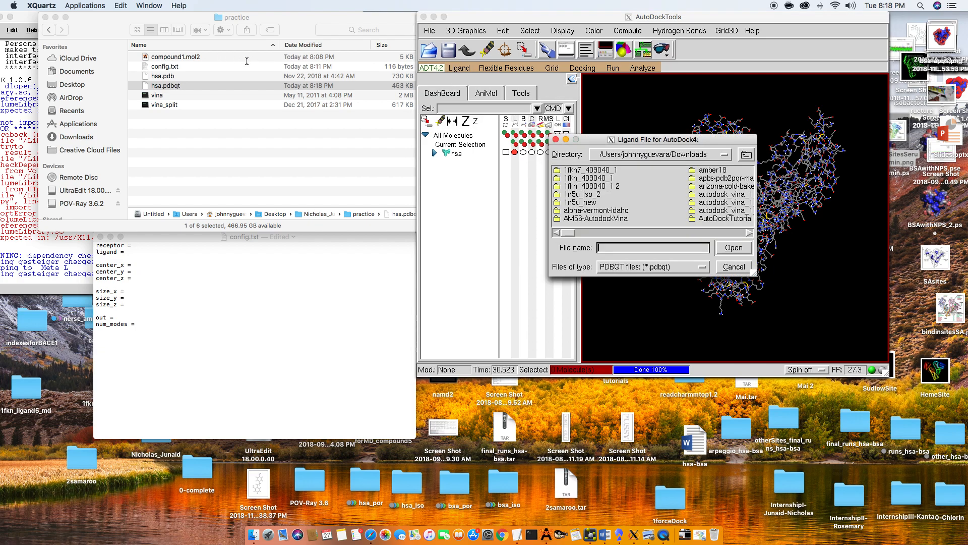
{"action": "left_click", "coordinate": [721, 156]}
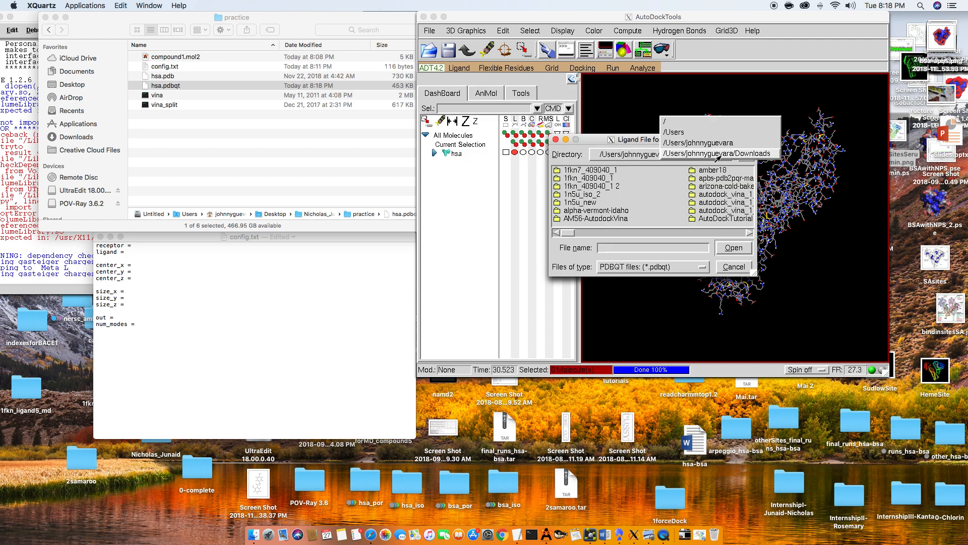
{"action": "left_click", "coordinate": [692, 143]}
{"action": "left_click_drag", "start_coordinate": [589, 232], "coordinate": [667, 232]}
{"action": "left_click", "coordinate": [594, 203]}
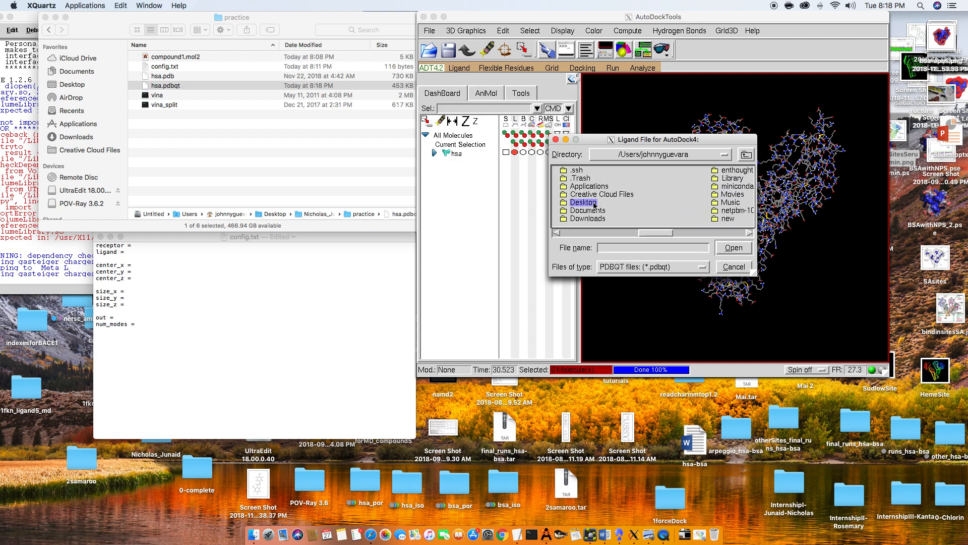
{"action": "double_click", "coordinate": [594, 204]}
{"action": "left_click_drag", "start_coordinate": [595, 233], "coordinate": [667, 232]}
{"action": "left_click", "coordinate": [696, 220]}
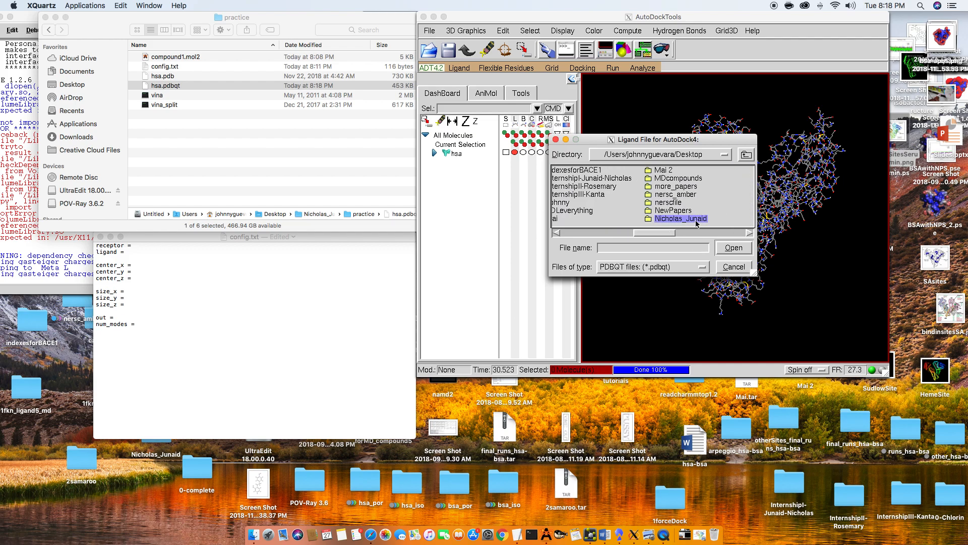
{"action": "double_click", "coordinate": [697, 220]}
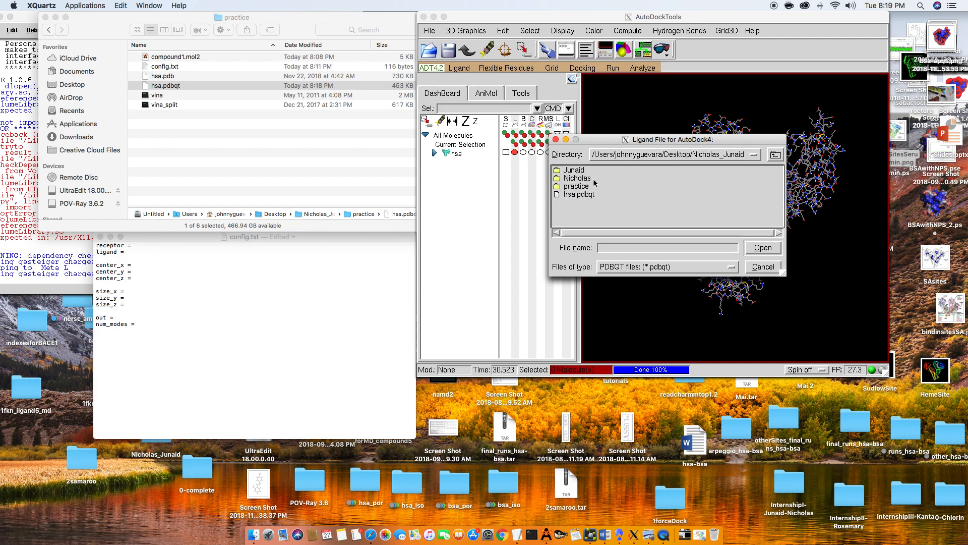
{"action": "double_click", "coordinate": [576, 187]}
{"action": "left_click", "coordinate": [585, 171]}
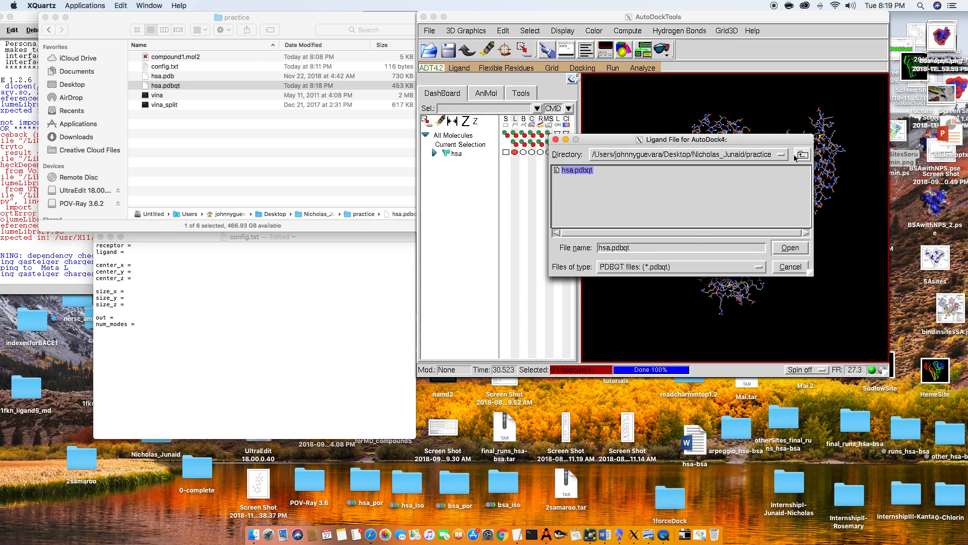
- Filter the ligand files to MOL2, open compound1.mol2 as the ligand and accept its setup summary
{"action": "left_click", "coordinate": [675, 268]}
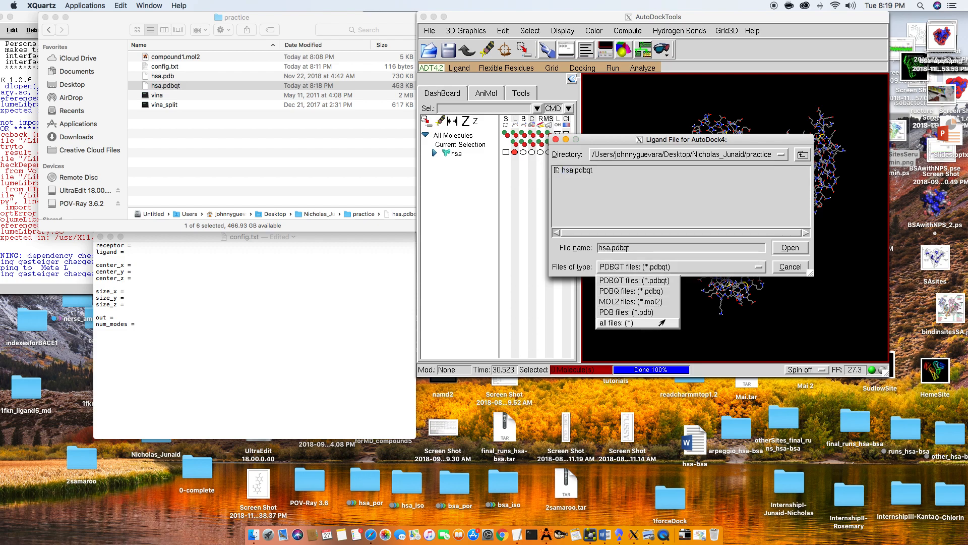
{"action": "left_click", "coordinate": [662, 302]}
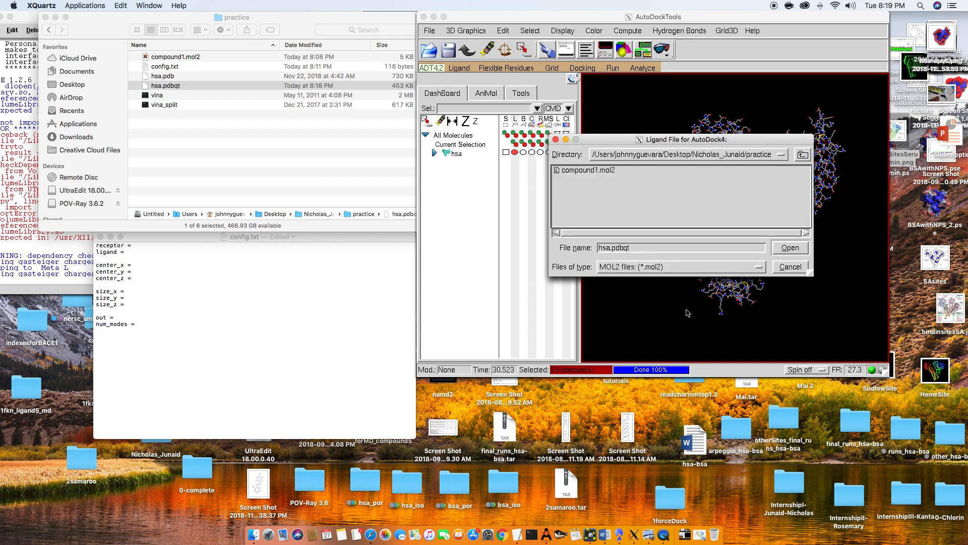
{"action": "left_click", "coordinate": [609, 171]}
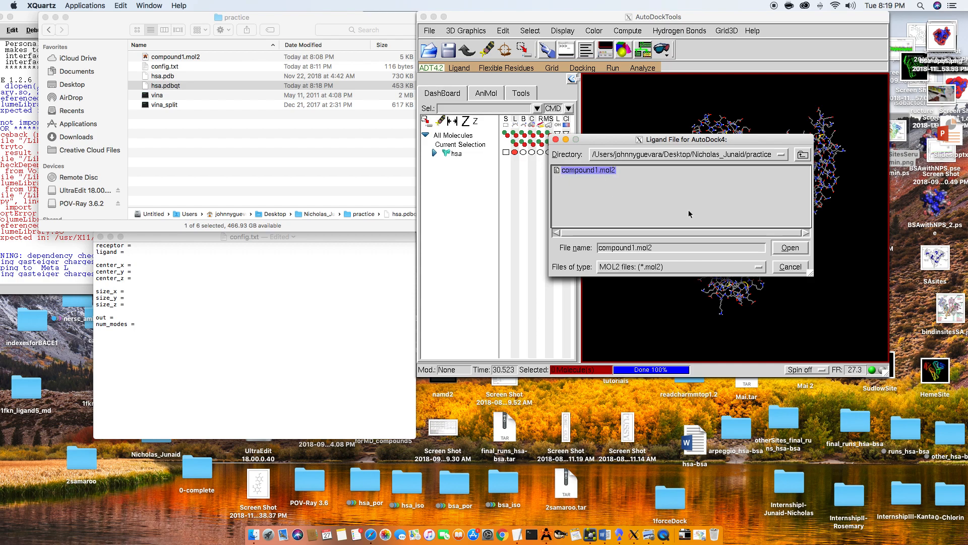
{"action": "left_click", "coordinate": [798, 254]}
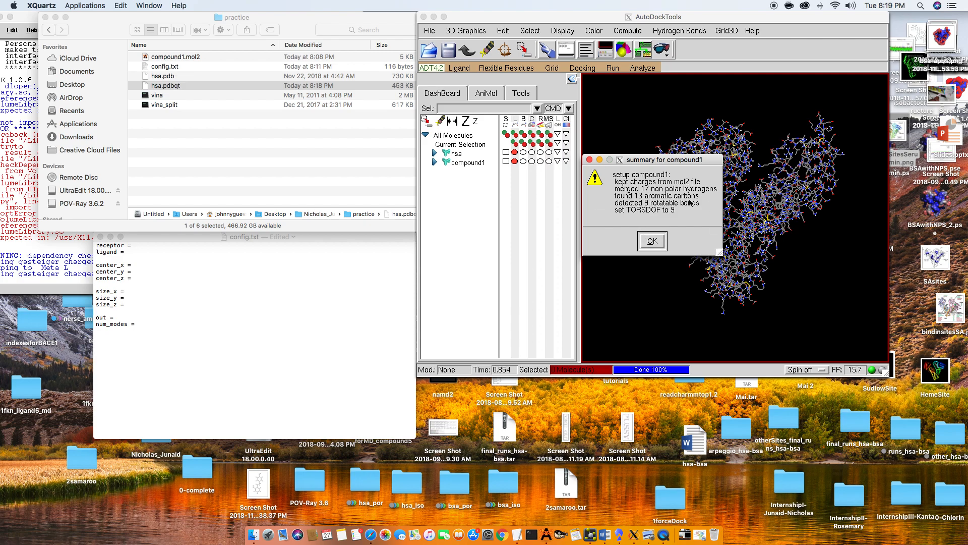
{"action": "left_click_drag", "start_coordinate": [660, 164], "coordinate": [514, 184]}
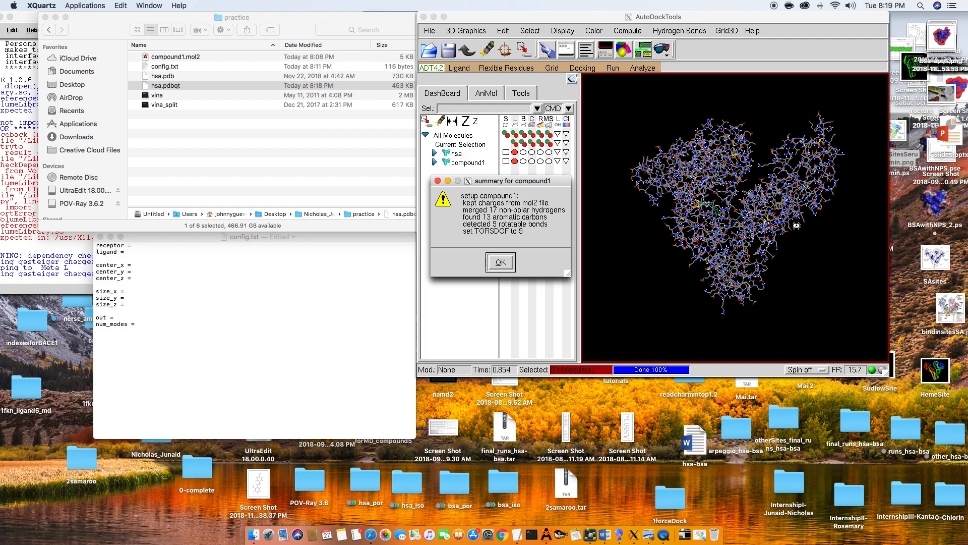
{"action": "left_click", "coordinate": [507, 266]}
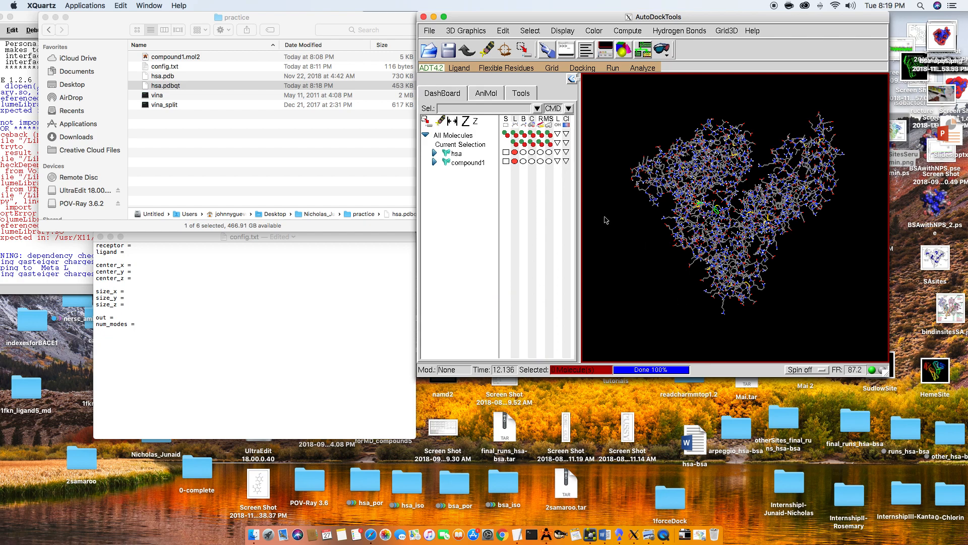
- Save the prepared ligand as compound1.pdbqt in the home folder's Downloads directory
{"action": "middle_click_drag", "start_coordinate": [607, 230], "coordinate": [619, 241]}
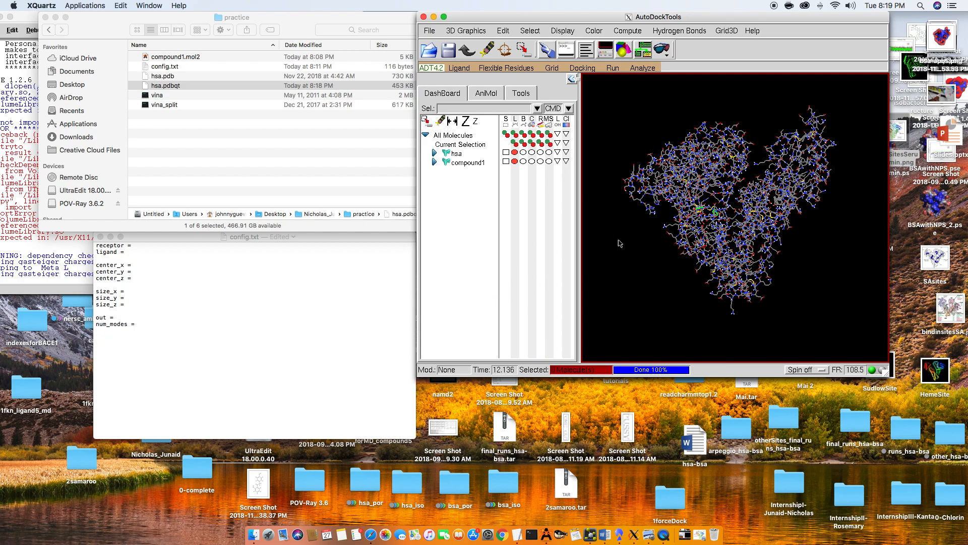
{"action": "left_click", "coordinate": [456, 68]}
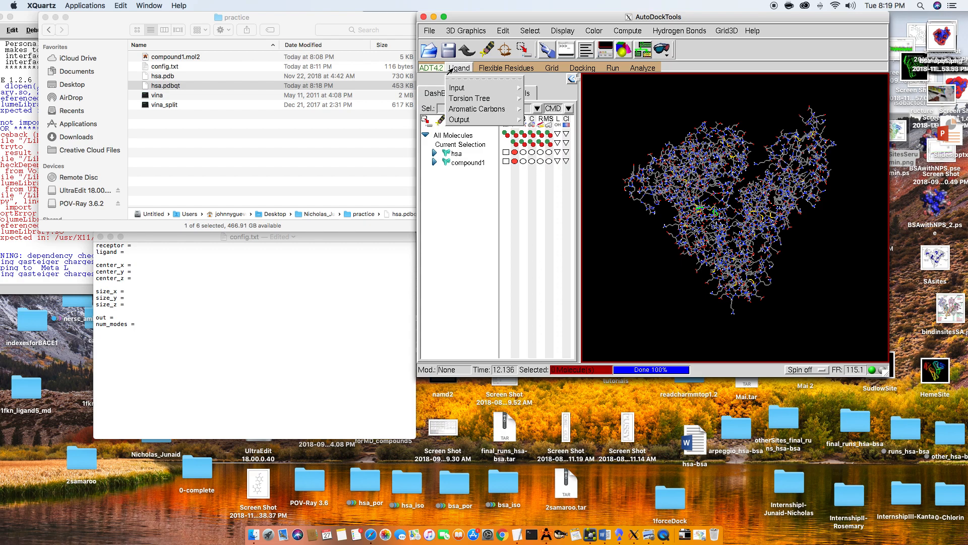
{"action": "mouse_move", "coordinate": [501, 120]}
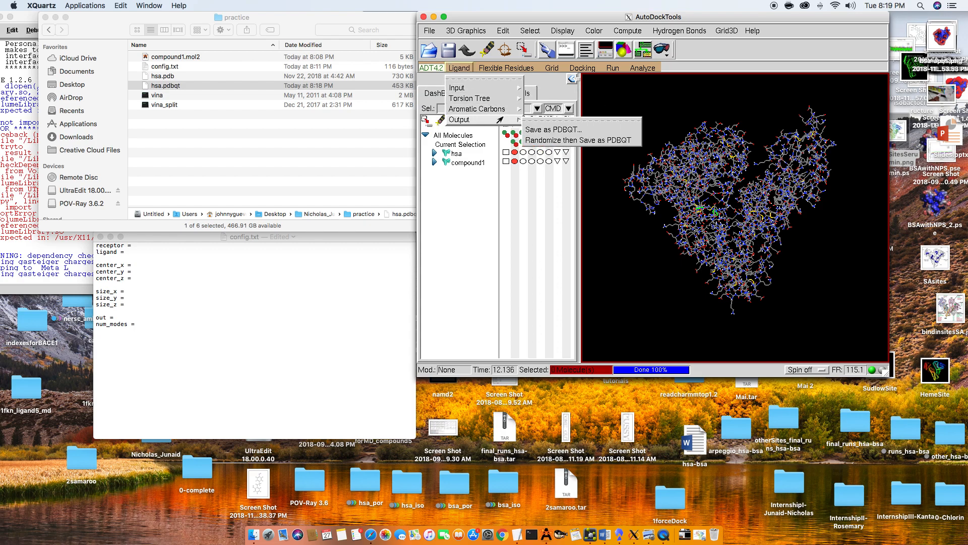
{"action": "left_click", "coordinate": [568, 131]}
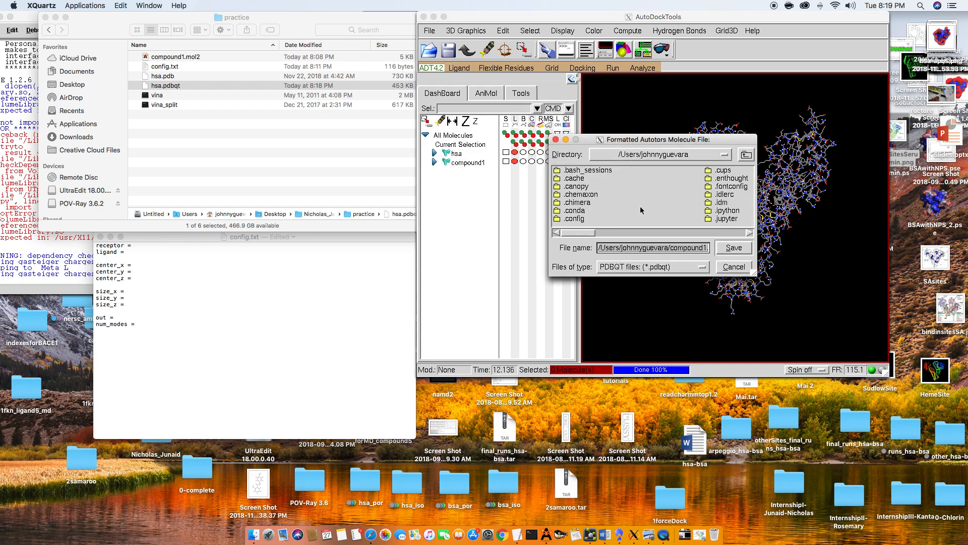
{"action": "left_click", "coordinate": [667, 249]}
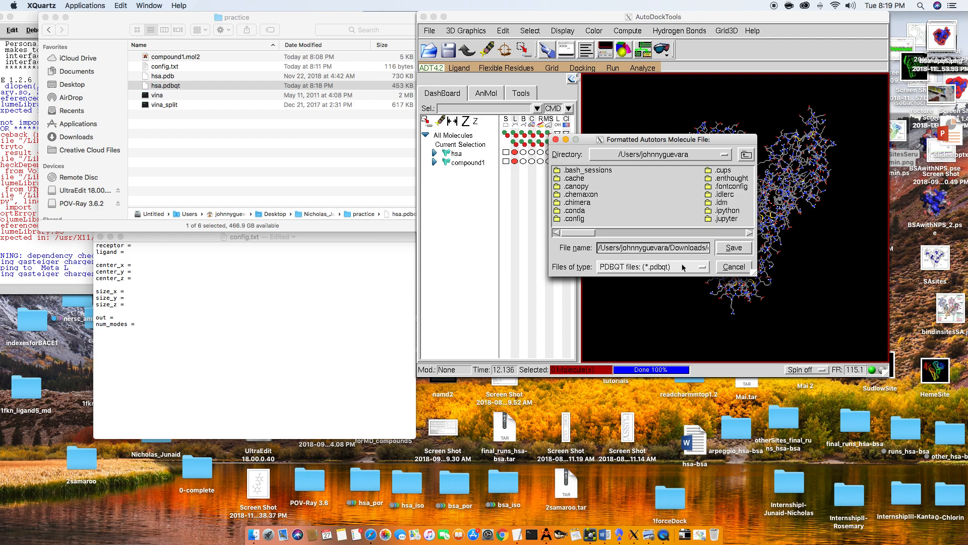
{"action": "left_click_drag", "start_coordinate": [656, 247], "coordinate": [802, 252]}
{"action": "left_click", "coordinate": [656, 251]}
{"action": "left_click_drag", "start_coordinate": [655, 251], "coordinate": [747, 254]}
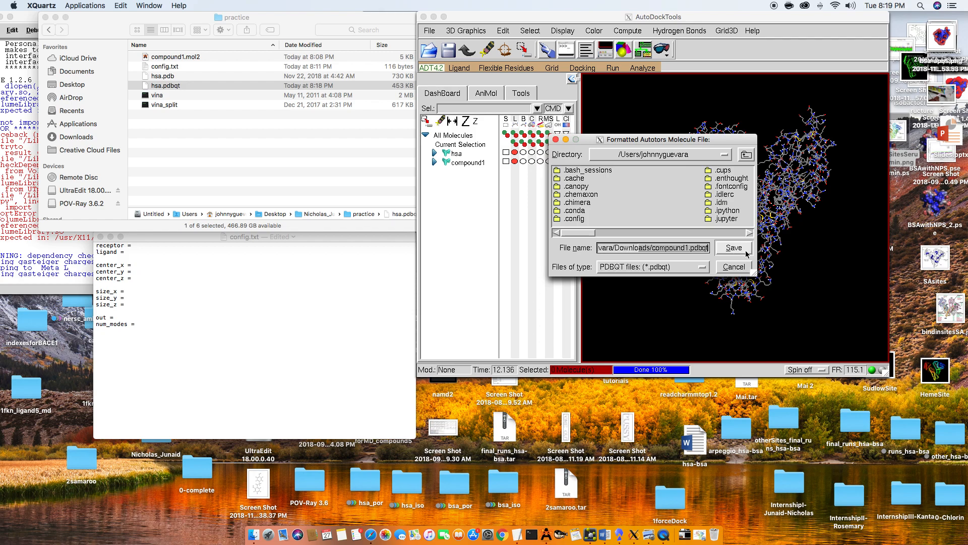
{"action": "left_click", "coordinate": [747, 253]}
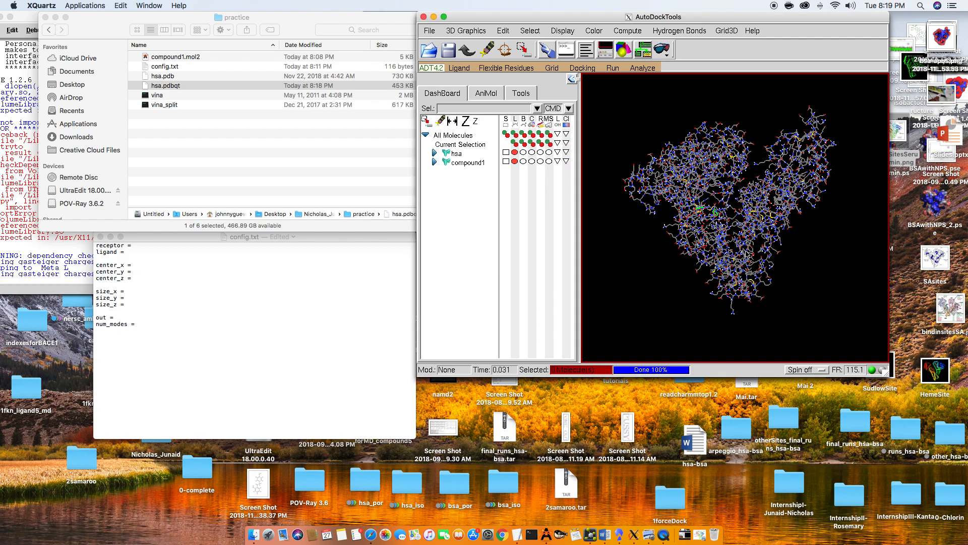
- Move compound1.pdbqt from Downloads into the practice folder
{"action": "left_click", "coordinate": [685, 534]}
{"action": "left_click_drag", "start_coordinate": [682, 493], "coordinate": [227, 134]}
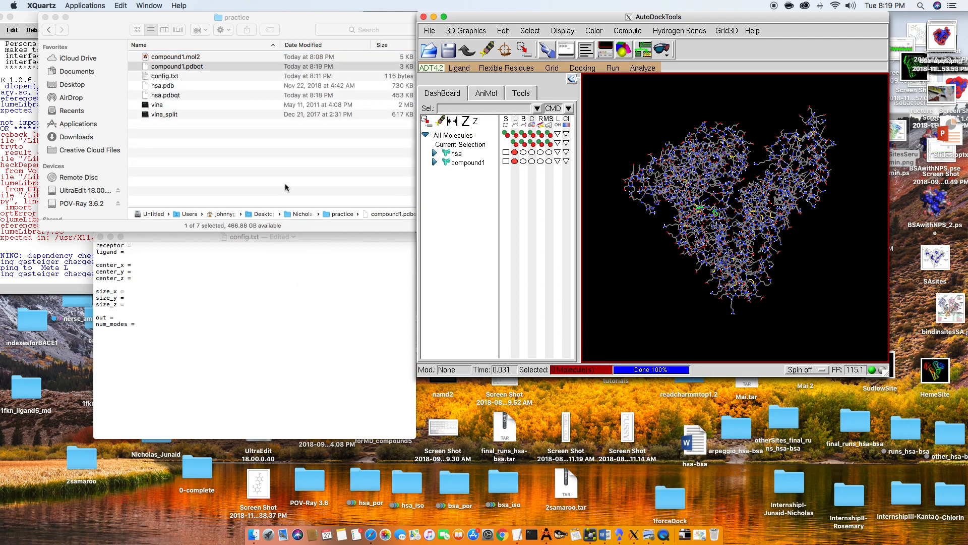
{"action": "left_click", "coordinate": [284, 184]}
- Show hsa as a ribbon and hide its line representation, leaving compound1 displayed as lines
{"action": "left_click", "coordinate": [460, 211]}
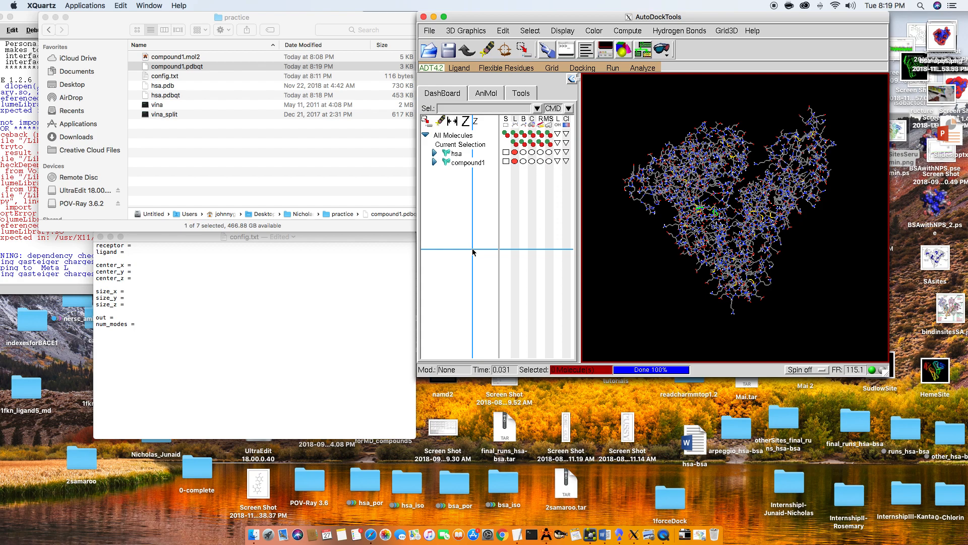
{"action": "left_click", "coordinate": [541, 153]}
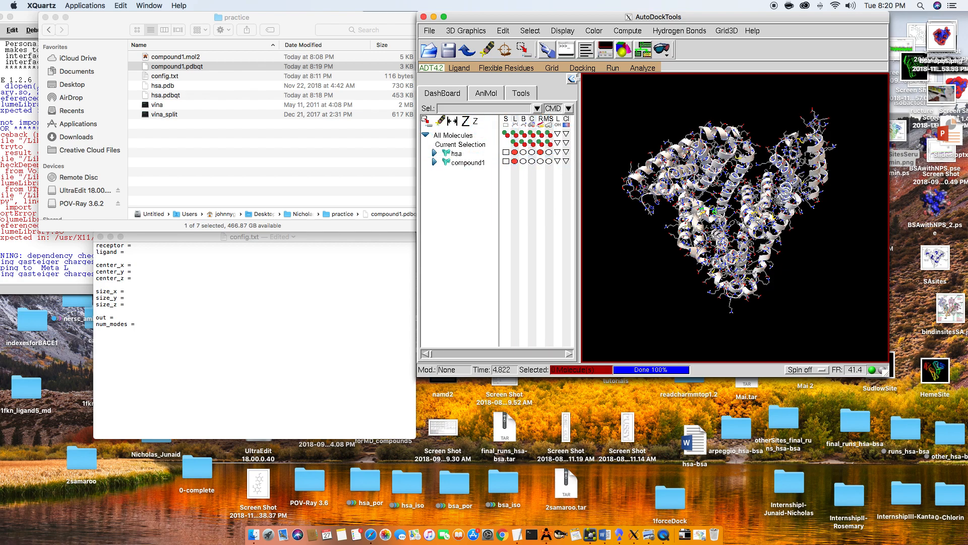
{"action": "left_click", "coordinate": [514, 153]}
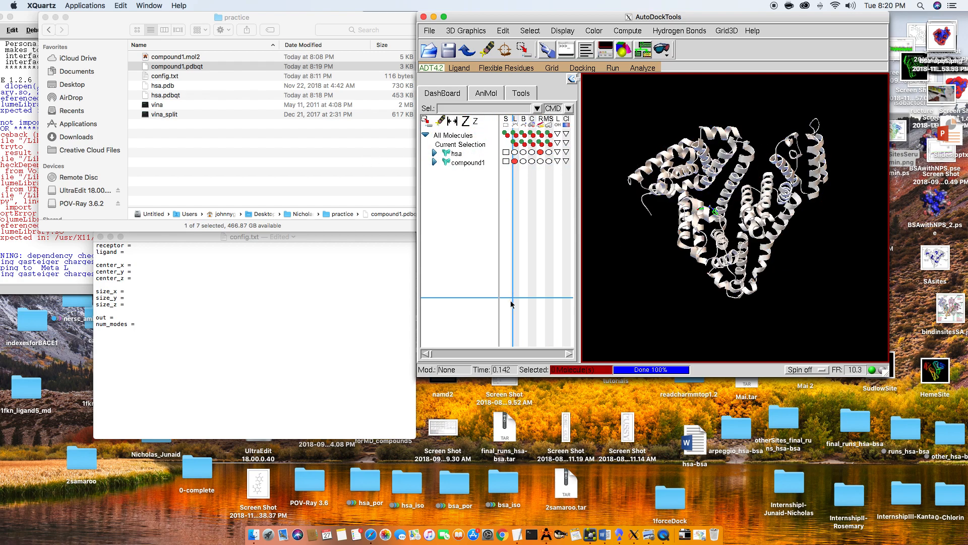
{"action": "left_click_drag", "start_coordinate": [736, 268], "coordinate": [699, 255]}
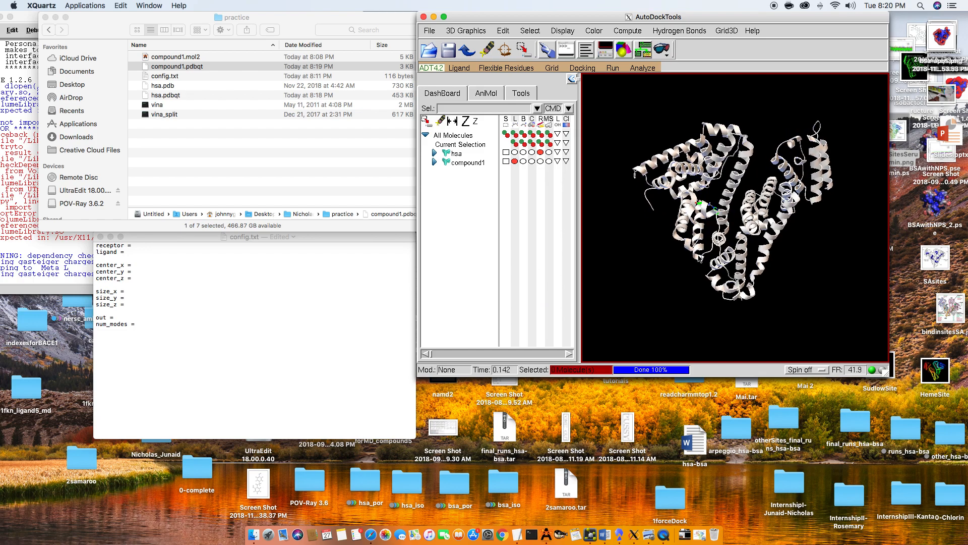
{"action": "left_click", "coordinate": [594, 30]}
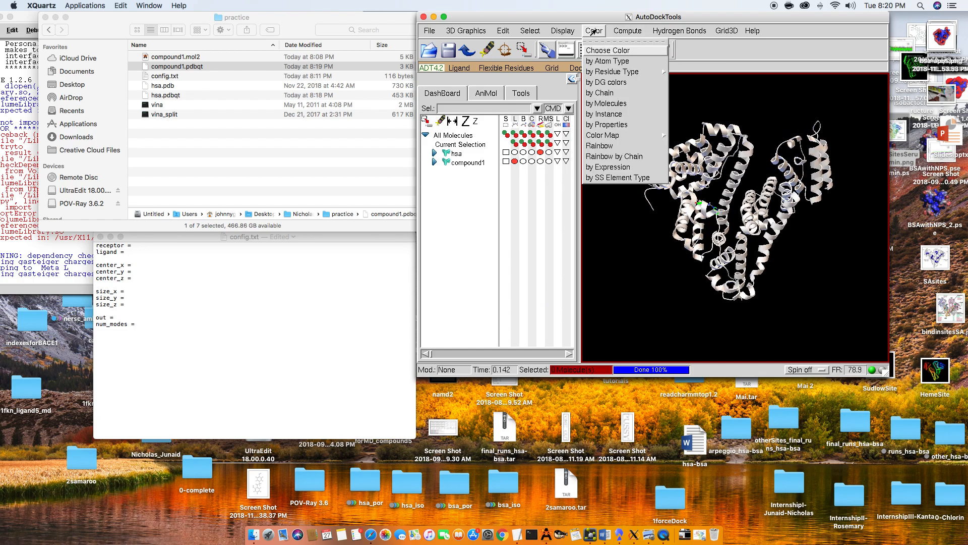
{"action": "left_click", "coordinate": [634, 52]}
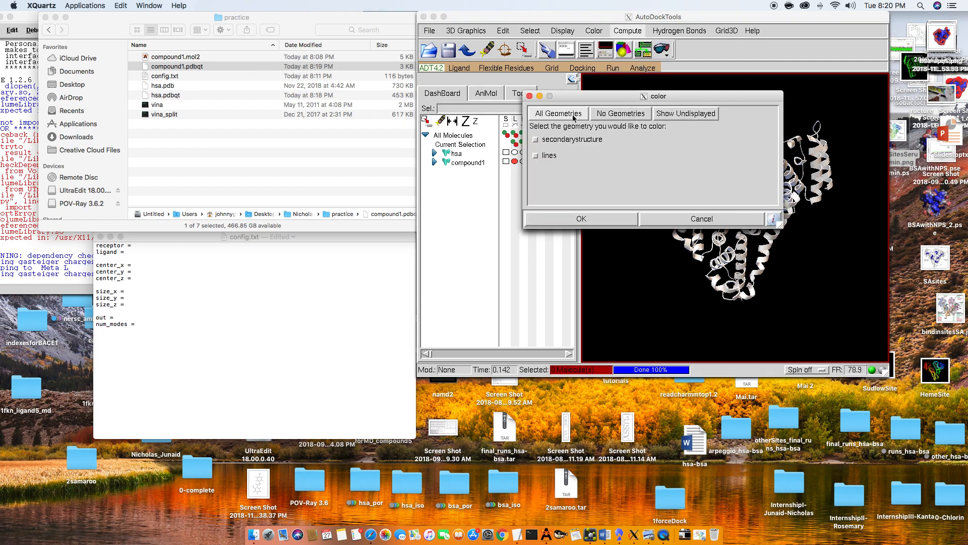
{"action": "left_click", "coordinate": [675, 114]}
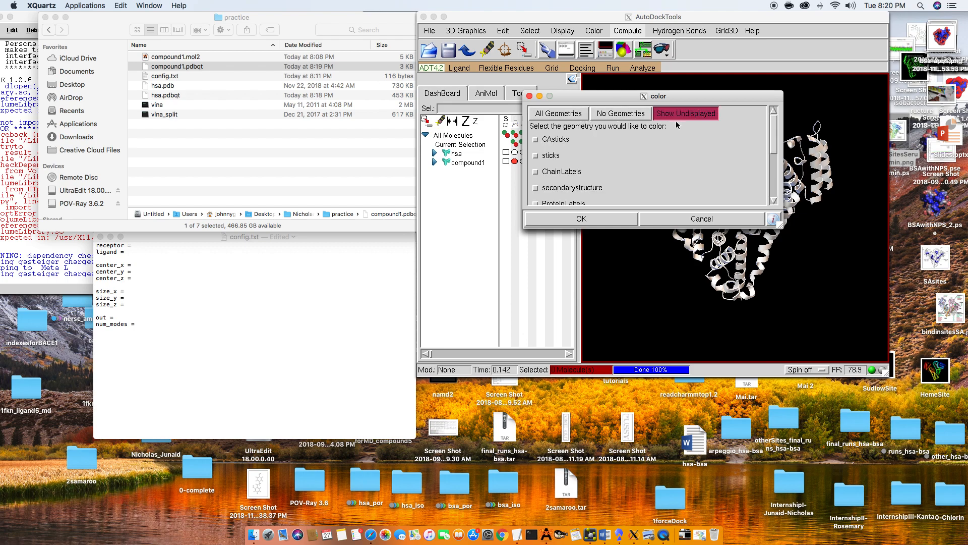
{"action": "left_click", "coordinate": [559, 114]}
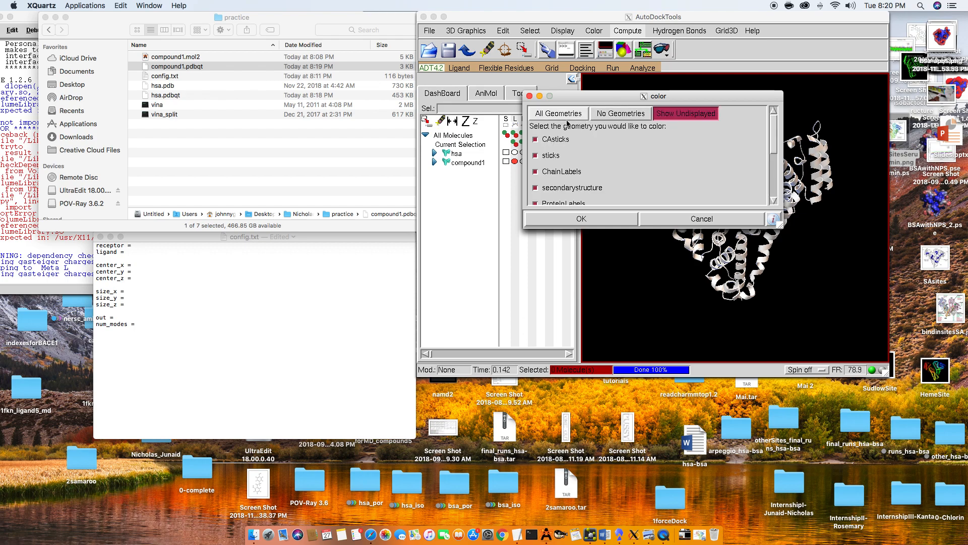
{"action": "left_click", "coordinate": [618, 217]}
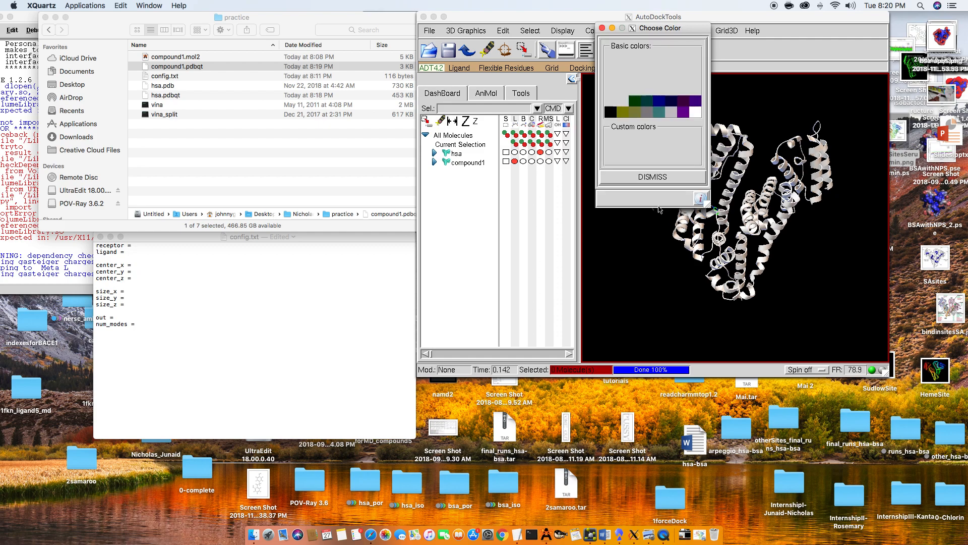
{"action": "left_click", "coordinate": [654, 177]}
- Color all molecule geometries purple, including the undisplayed ones, and close the color palette
{"action": "mouse_move", "coordinate": [654, 177]}
{"action": "left_mouse_down"}
{"action": "mouse_move", "coordinate": [701, 176]}
{"action": "mouse_move", "coordinate": [654, 174]}
{"action": "left_mouse_up"}
{"action": "right_click_drag", "start_coordinate": [703, 171], "coordinate": [676, 186]}
{"action": "mouse_move", "coordinate": [676, 184]}
{"action": "left_mouse_down"}
{"action": "mouse_move", "coordinate": [701, 178]}
{"action": "mouse_move", "coordinate": [677, 172]}
{"action": "left_mouse_up"}
{"action": "left_click", "coordinate": [585, 32]}
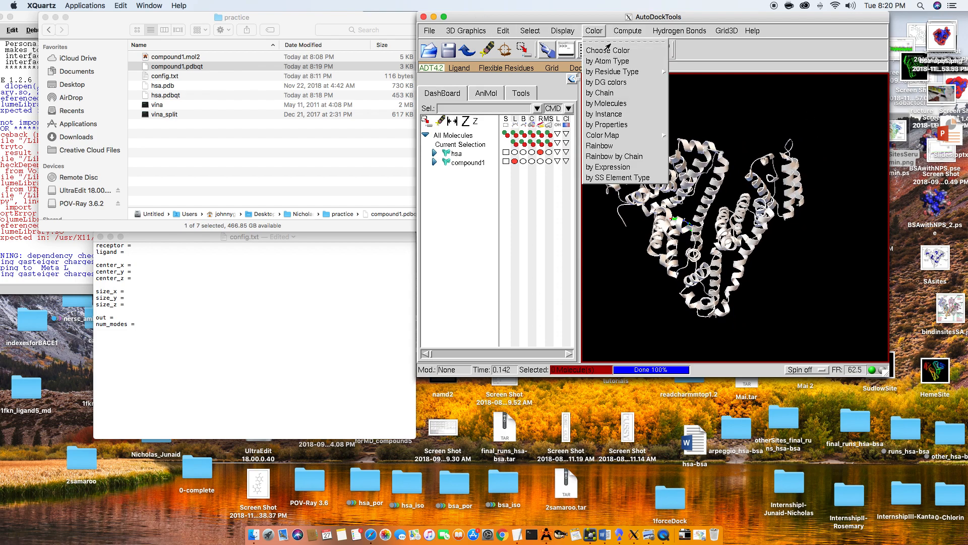
{"action": "left_click", "coordinate": [645, 51]}
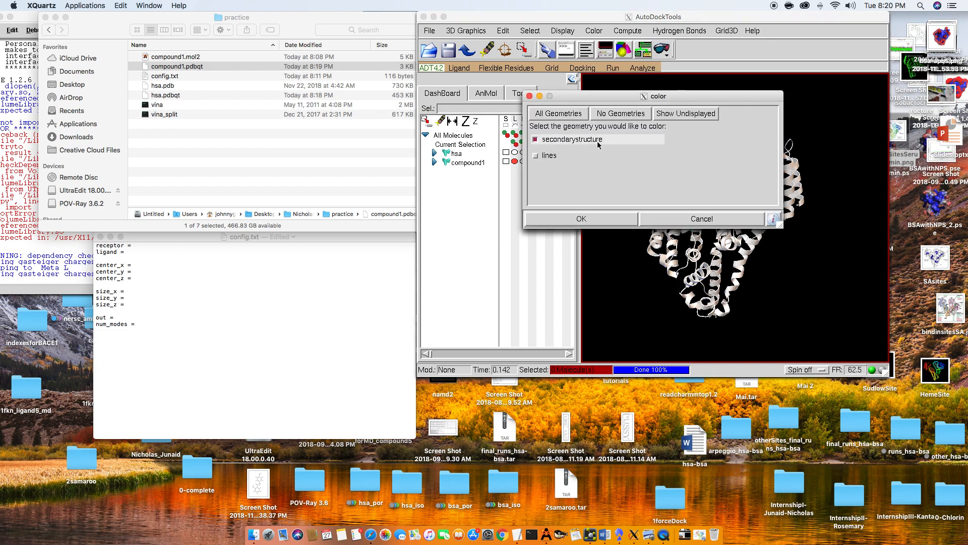
{"action": "left_click", "coordinate": [681, 115]}
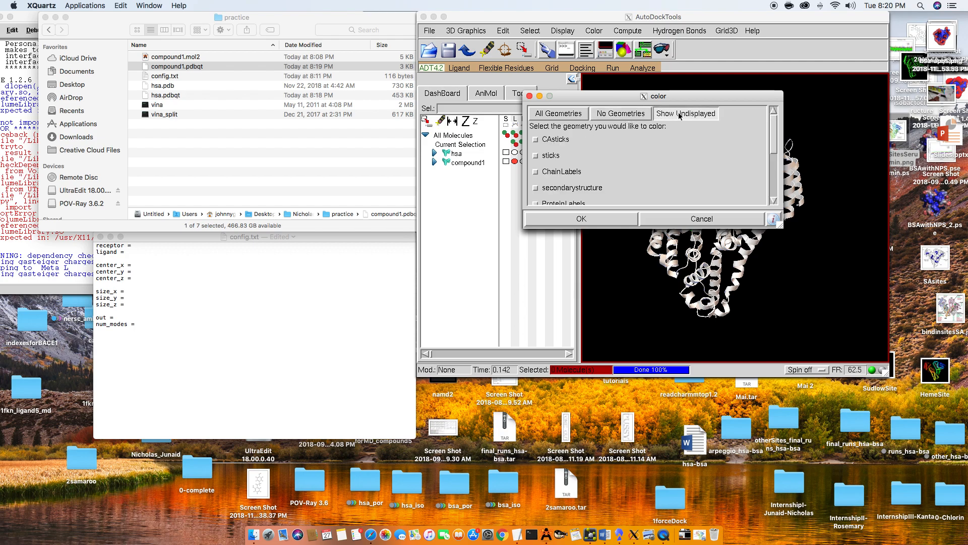
{"action": "left_click", "coordinate": [661, 117]}
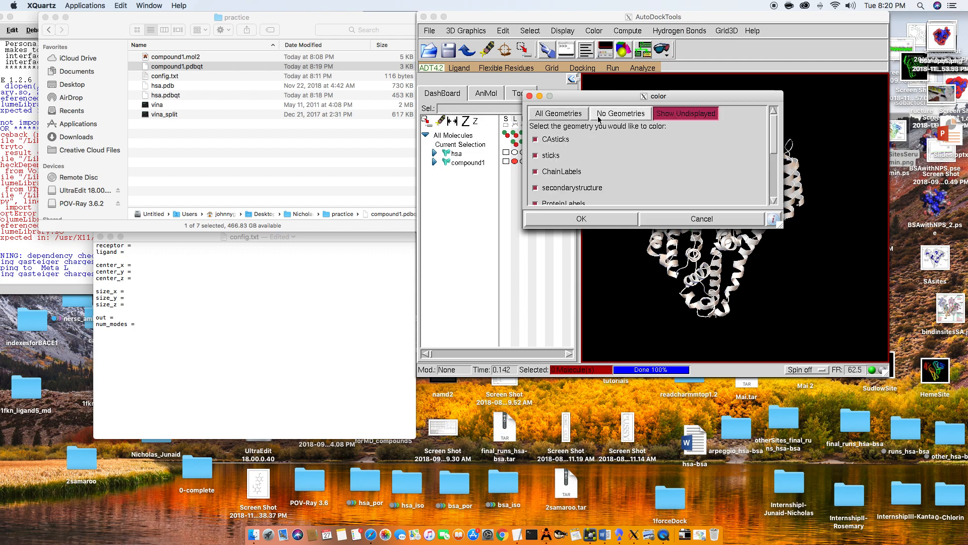
{"action": "left_click", "coordinate": [564, 116]}
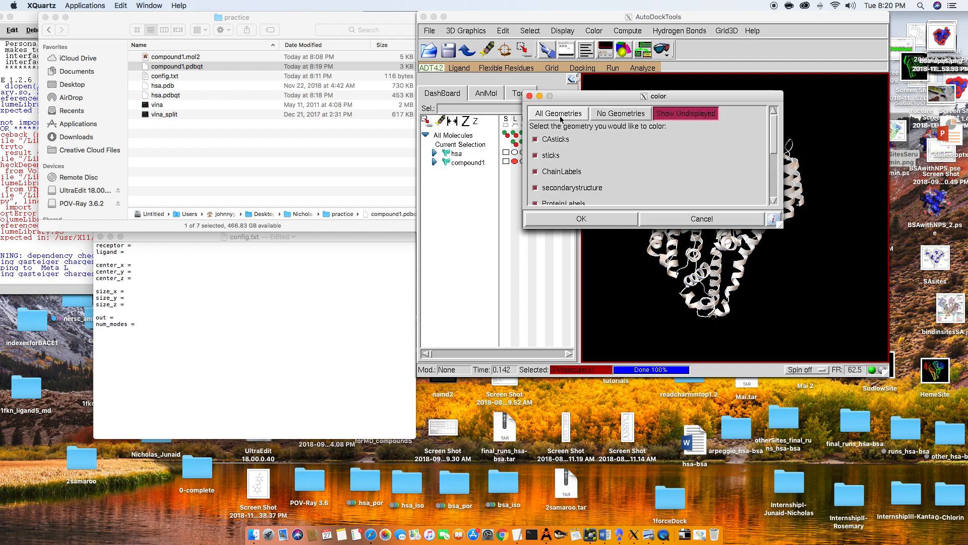
{"action": "left_click", "coordinate": [672, 115]}
{"action": "left_click", "coordinate": [581, 218]}
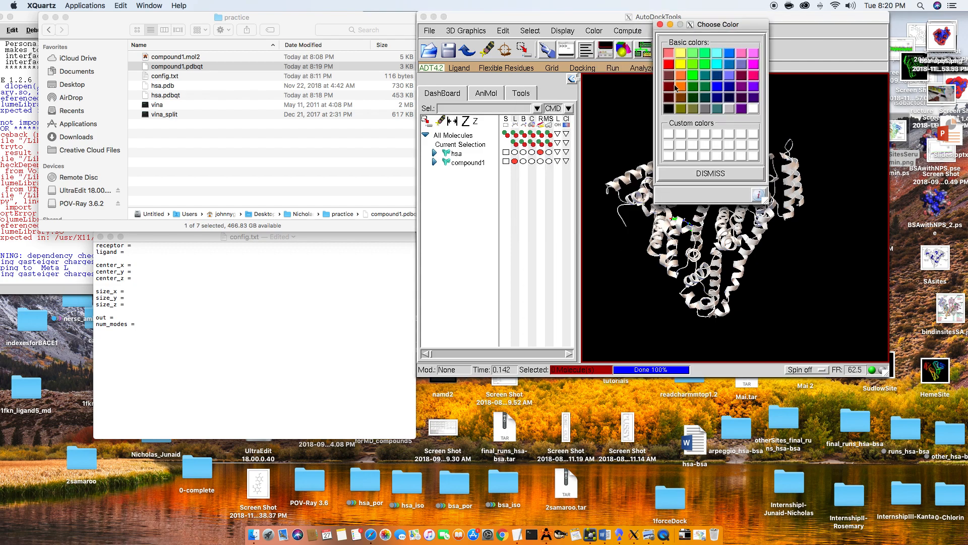
{"action": "left_click", "coordinate": [743, 109]}
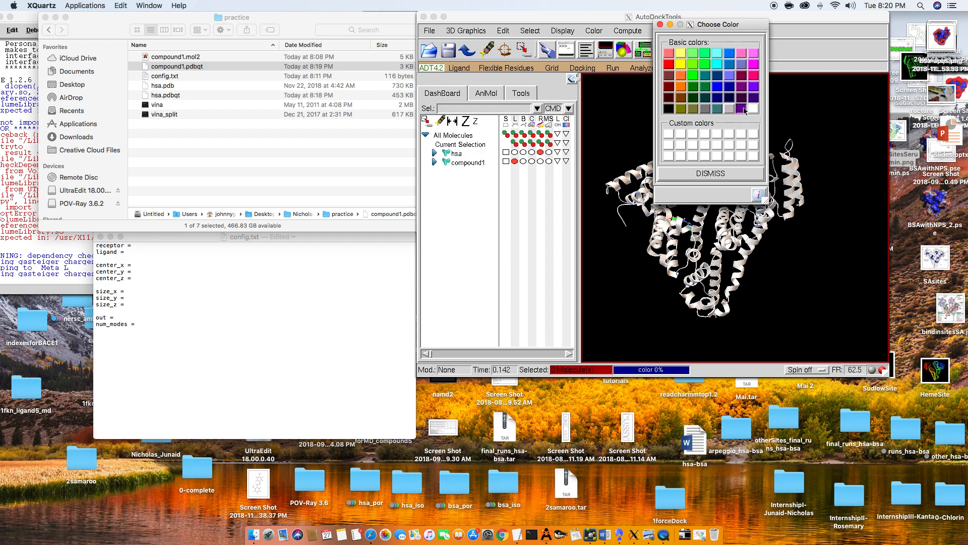
{"action": "left_click", "coordinate": [660, 25]}
- Examine the purple hsa ribbon model from several angles to study its domain arrangement
{"action": "left_click_drag", "start_coordinate": [700, 200], "coordinate": [736, 174]}
{"action": "left_click_drag", "start_coordinate": [749, 213], "coordinate": [658, 204]}
{"action": "left_click_drag", "start_coordinate": [723, 174], "coordinate": [760, 175]}
{"action": "left_click_drag", "start_coordinate": [682, 167], "coordinate": [685, 190]}
{"action": "right_click_drag", "start_coordinate": [684, 189], "coordinate": [662, 156]}
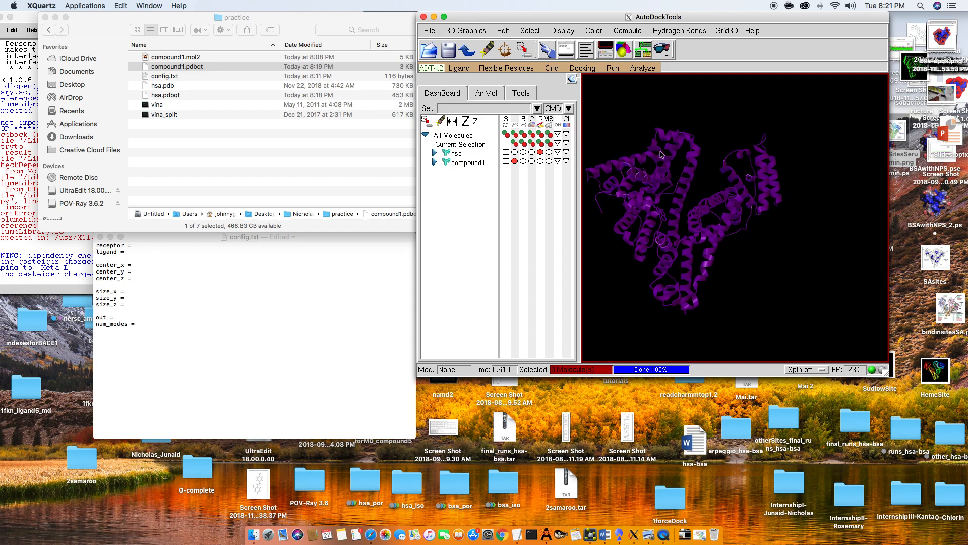
{"action": "left_click_drag", "start_coordinate": [657, 222], "coordinate": [672, 235]}
{"action": "right_click_drag", "start_coordinate": [665, 183], "coordinate": [688, 177]}
{"action": "left_click_drag", "start_coordinate": [705, 207], "coordinate": [695, 230]}
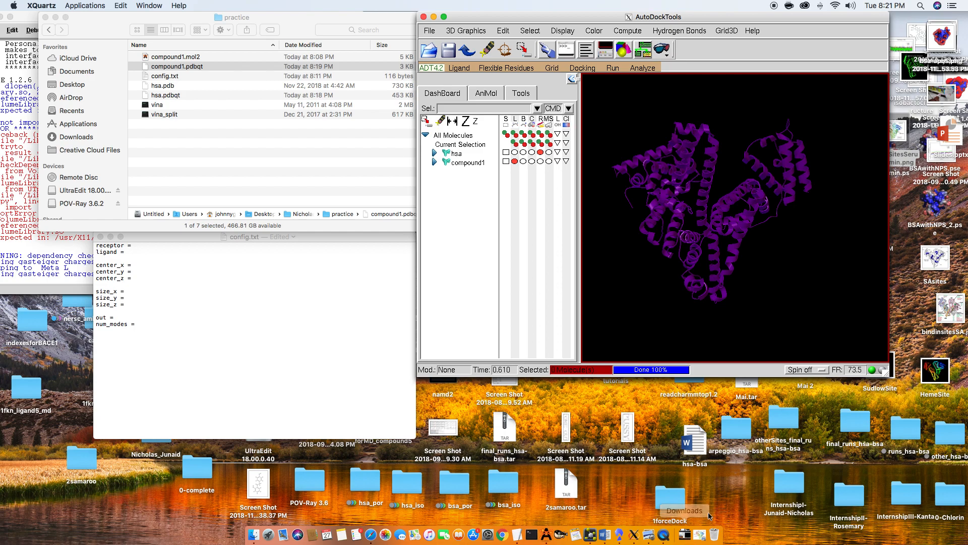
- Switch to BindingSitesSerumAlbumin.png in Preview, place it beside the AutoDockTools viewer and turn hsa to match its domain layout
{"action": "left_click", "coordinate": [702, 534]}
{"action": "left_click_drag", "start_coordinate": [284, 19], "coordinate": [362, 61]}
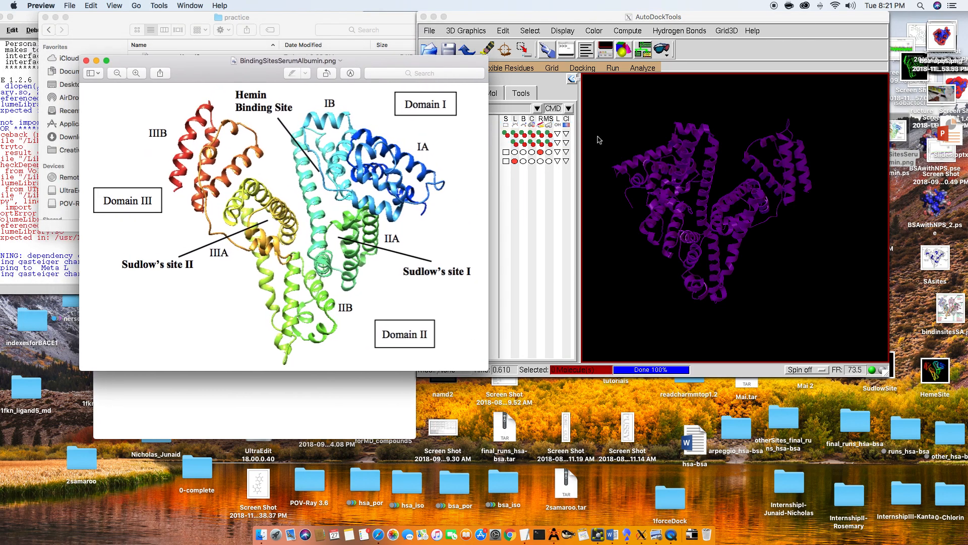
{"action": "left_click", "coordinate": [670, 171]}
{"action": "left_click_drag", "start_coordinate": [670, 170], "coordinate": [650, 194]}
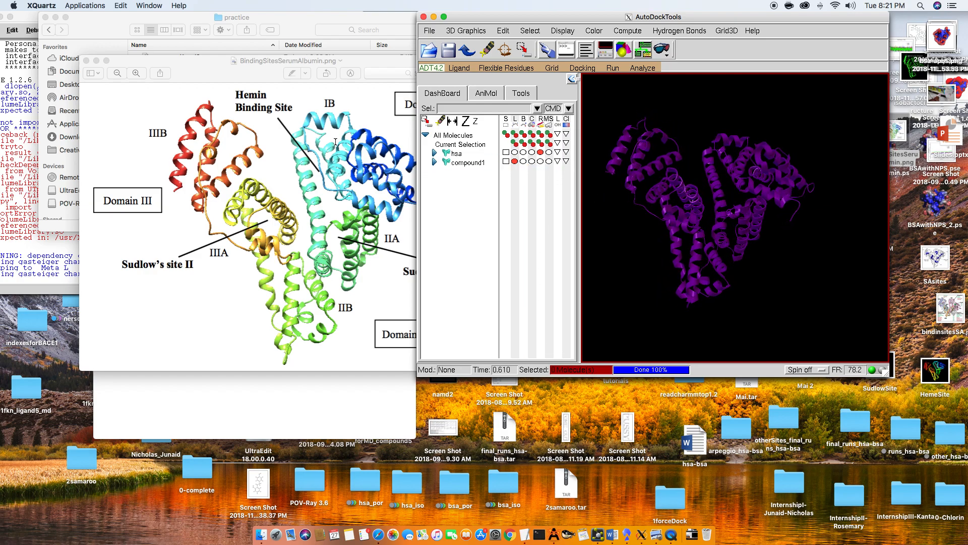
{"action": "left_click", "coordinate": [326, 76]}
{"action": "left_click_drag", "start_coordinate": [336, 62], "coordinate": [299, 65]}
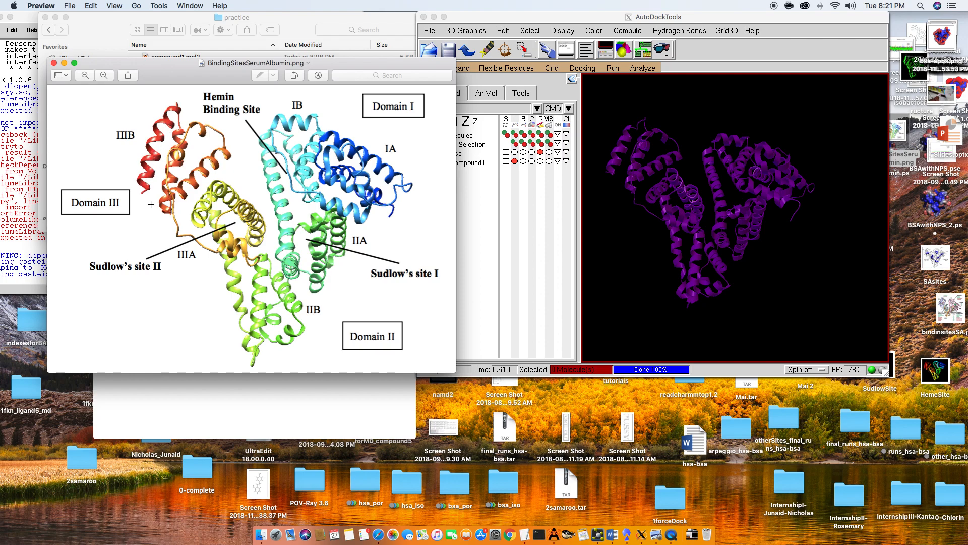
- Refine the hsa orientation against the binding-site figure's domains and Sudlow's sites, and reposition the figure beside the viewer
{"action": "left_click", "coordinate": [651, 149]}
{"action": "left_click_drag", "start_coordinate": [658, 160], "coordinate": [697, 160]}
{"action": "left_click_drag", "start_coordinate": [710, 238], "coordinate": [662, 242]}
{"action": "left_click", "coordinate": [261, 184]}
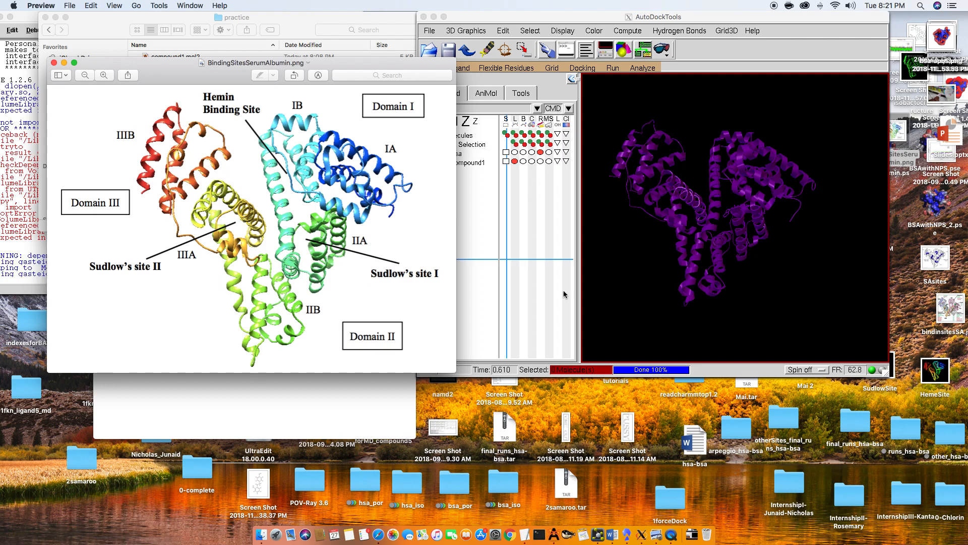
{"action": "left_click", "coordinate": [692, 196]}
{"action": "left_click_drag", "start_coordinate": [696, 194], "coordinate": [733, 199]}
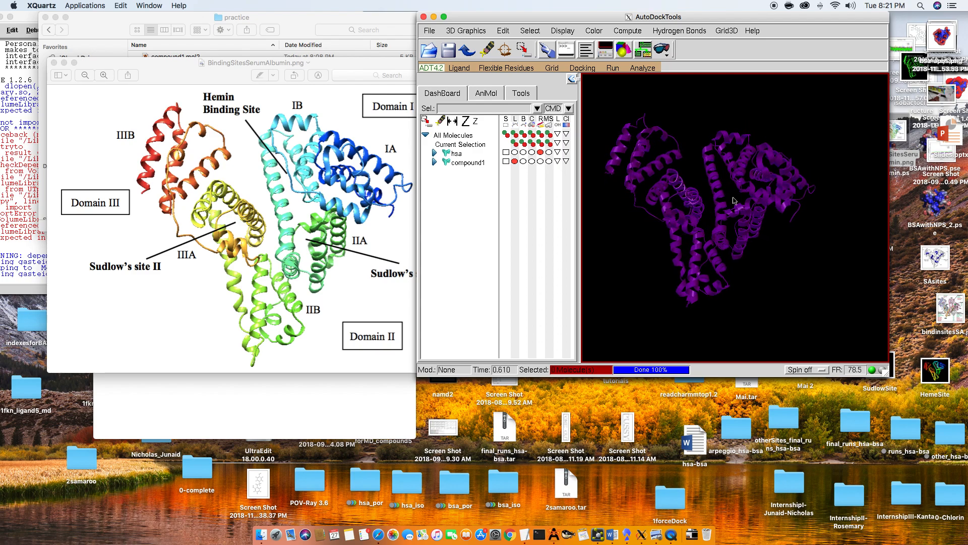
{"action": "left_click", "coordinate": [347, 60]}
{"action": "left_click_drag", "start_coordinate": [349, 65], "coordinate": [328, 19]}
- Display the docking grid box around hsa and set its spacing to 1.000 angstrom
{"action": "left_click", "coordinate": [552, 68]}
{"action": "left_click", "coordinate": [552, 67]}
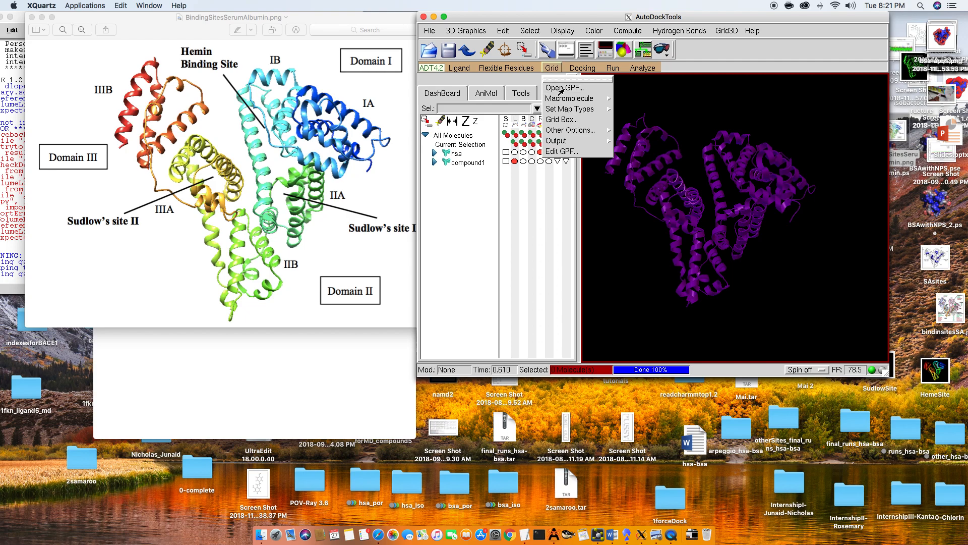
{"action": "left_click", "coordinate": [562, 119]}
{"action": "left_click_drag", "start_coordinate": [668, 29], "coordinate": [510, 65]}
{"action": "mouse_move", "coordinate": [709, 210]}
{"action": "left_mouse_down"}
{"action": "mouse_move", "coordinate": [744, 212]}
{"action": "mouse_move", "coordinate": [720, 216]}
{"action": "left_mouse_up"}
{"action": "left_click", "coordinate": [505, 134]}
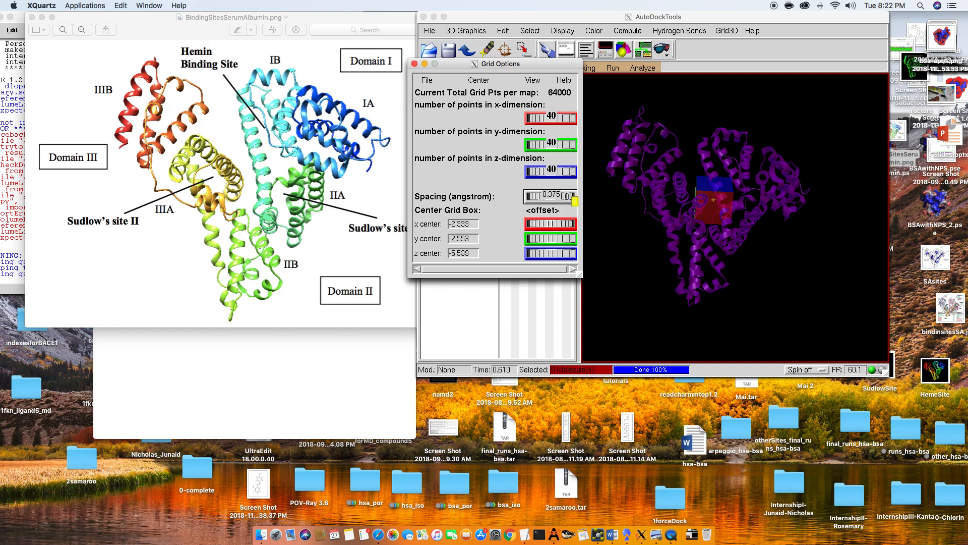
{"action": "key", "text": "Return"}
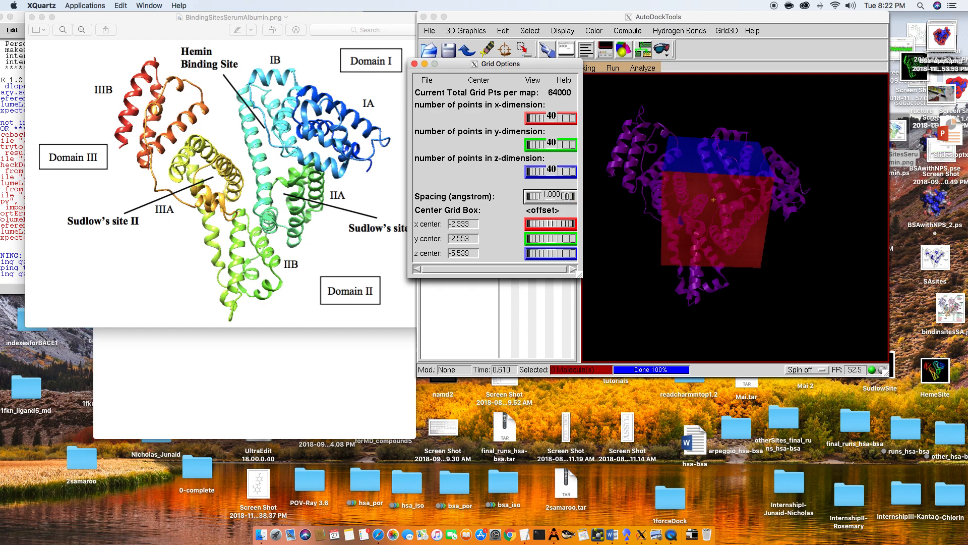
{"action": "left_click", "coordinate": [696, 224]}
{"action": "left_click_drag", "start_coordinate": [679, 191], "coordinate": [716, 233]}
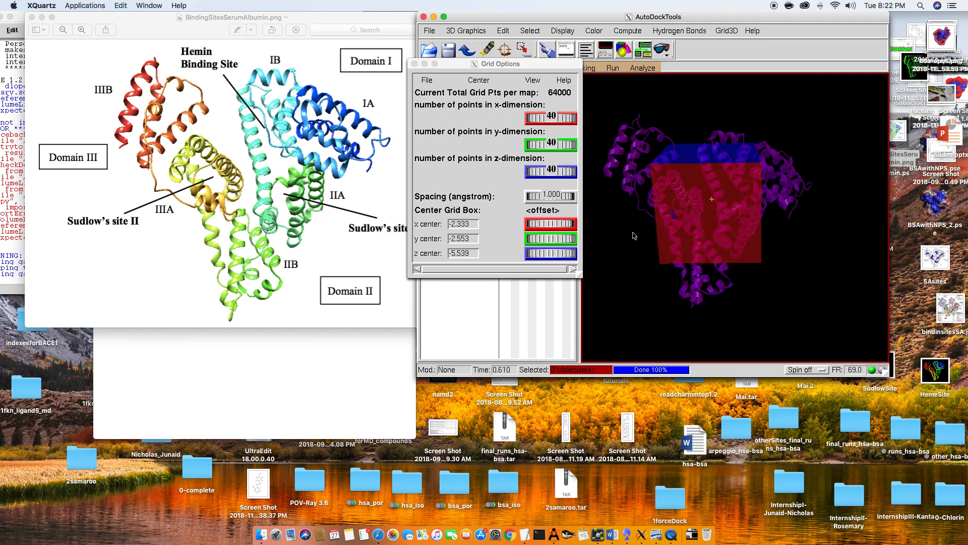
- Resize the docking grid box to 20 points in x, 25 in y and 20 in z
{"action": "left_click", "coordinate": [561, 161]}
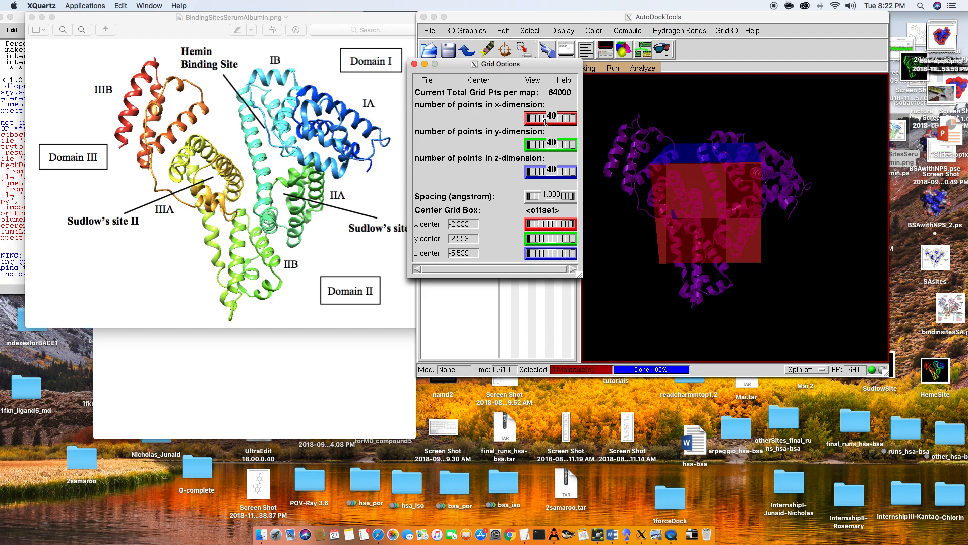
{"action": "mouse_move", "coordinate": [563, 118]}
{"action": "left_mouse_down"}
{"action": "mouse_move", "coordinate": [571, 124]}
{"action": "mouse_move", "coordinate": [555, 116]}
{"action": "left_mouse_up"}
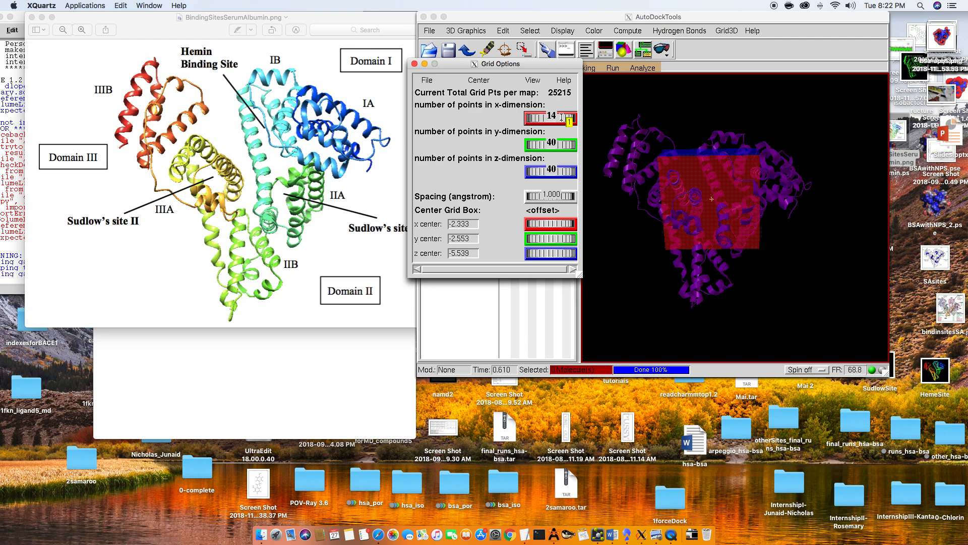
{"action": "key", "text": "Return"}
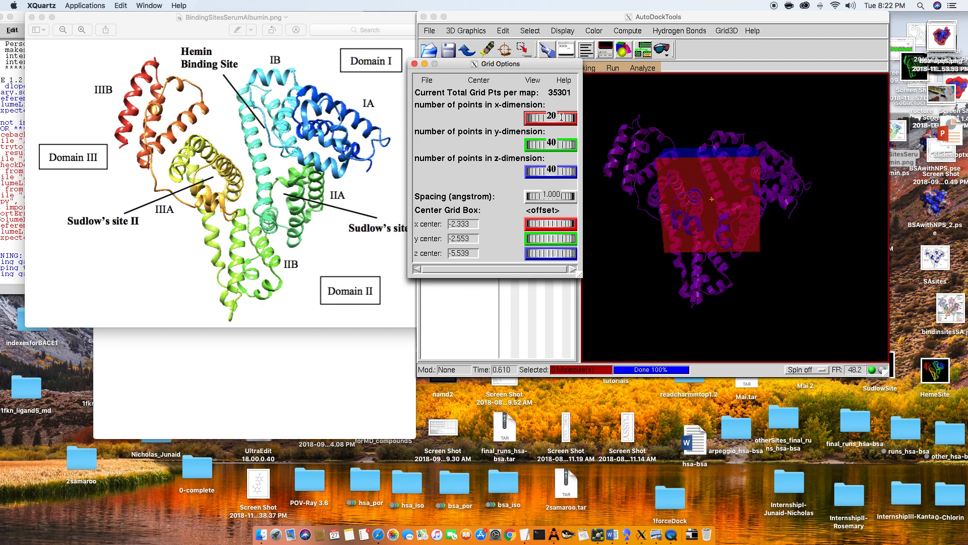
{"action": "type", "text": "25"}
{"action": "key", "text": "Return"}
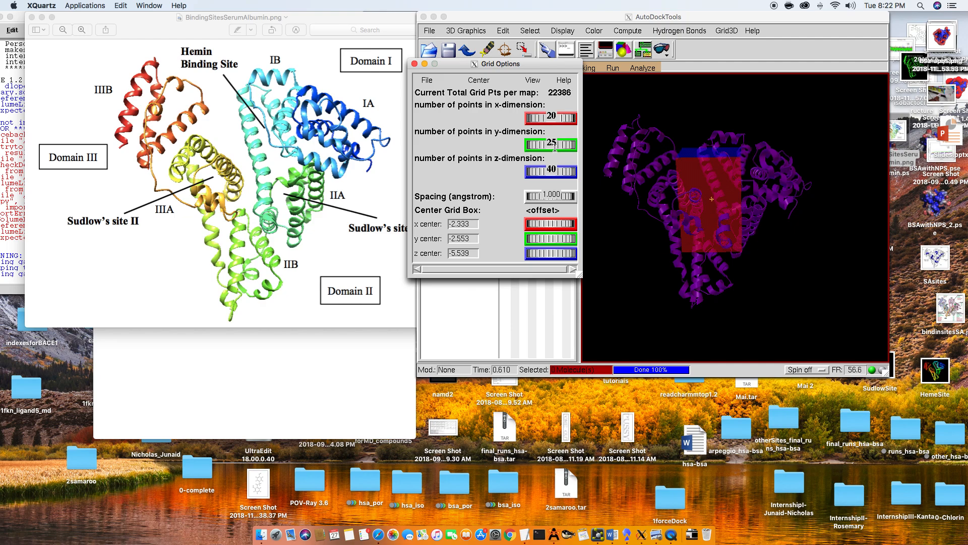
{"action": "type", "text": "20"}
{"action": "key", "text": "Return"}
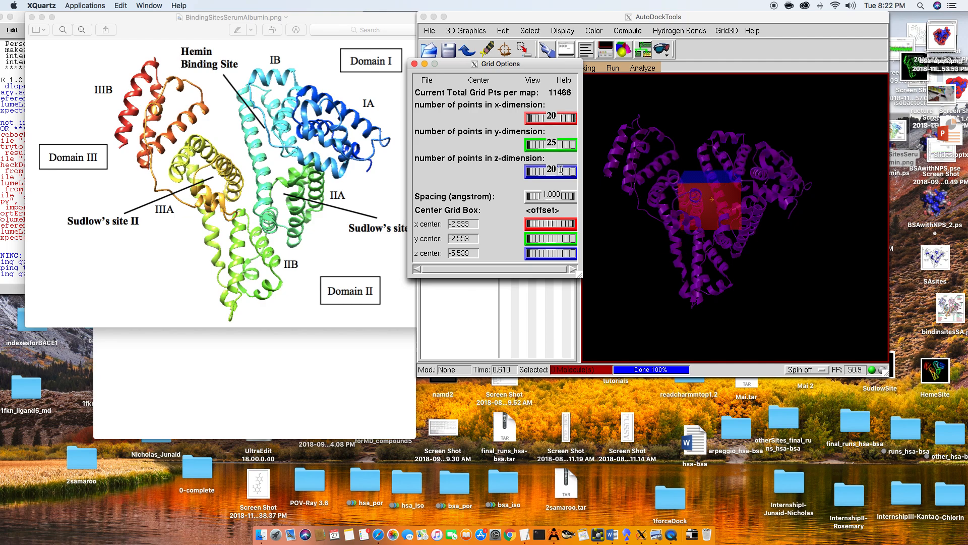
- Move the grid box over subdomain IA of hsa with centre offsets x -2.750, y 24.472 and z -11.861
{"action": "left_click", "coordinate": [697, 202]}
{"action": "mouse_move", "coordinate": [696, 202]}
{"action": "left_mouse_down"}
{"action": "mouse_move", "coordinate": [771, 255]}
{"action": "mouse_move", "coordinate": [708, 207]}
{"action": "left_mouse_up"}
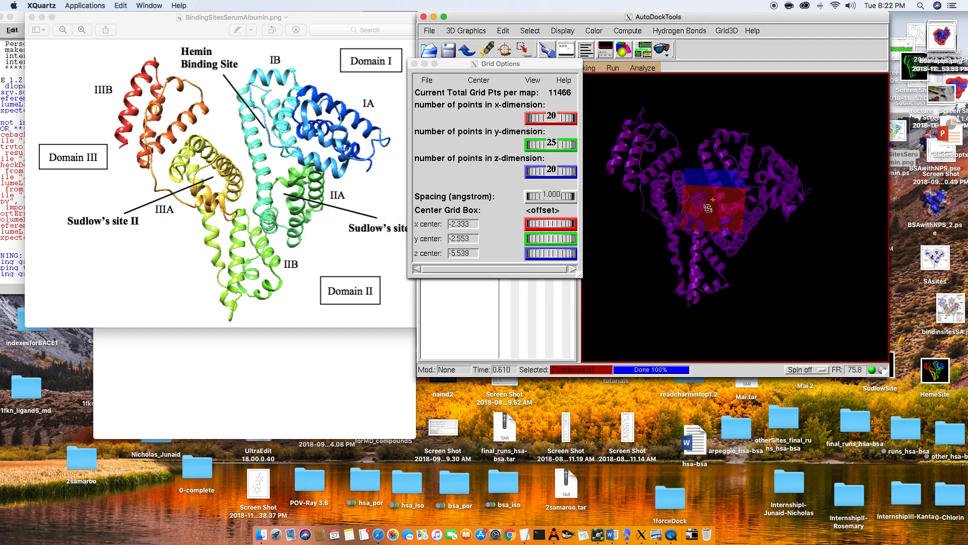
{"action": "left_click_drag", "start_coordinate": [694, 207], "coordinate": [680, 204]}
{"action": "left_click_drag", "start_coordinate": [762, 204], "coordinate": [709, 204]}
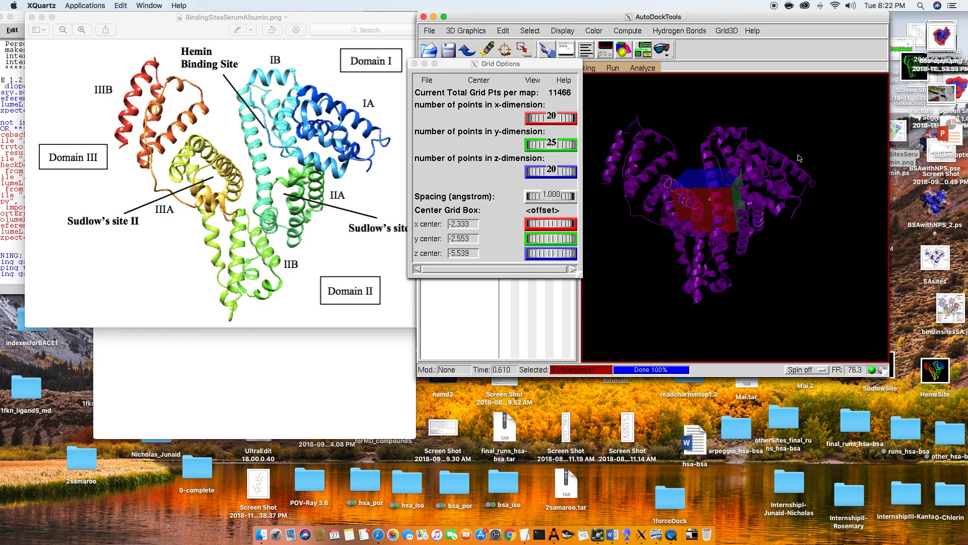
{"action": "left_click_drag", "start_coordinate": [537, 224], "coordinate": [553, 239]}
{"action": "left_click_drag", "start_coordinate": [561, 254], "coordinate": [525, 259]}
{"action": "left_click_drag", "start_coordinate": [858, 221], "coordinate": [802, 185]}
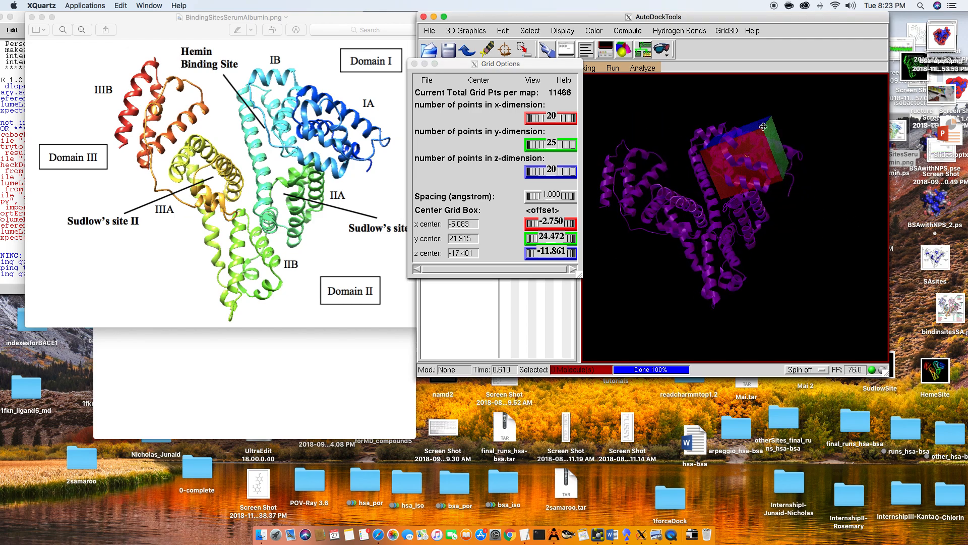
- Adjust the grid box centre offsets to 30.250 in y and -12.194 in z around subdomain IA
{"action": "right_click_drag", "start_coordinate": [763, 124], "coordinate": [767, 146]}
{"action": "scroll", "coordinate": [768, 147], "scroll_direction": "up", "scroll_amount": 10}
{"action": "left_click_drag", "start_coordinate": [768, 147], "coordinate": [818, 204]}
{"action": "left_click", "coordinate": [557, 253]}
{"action": "left_click_drag", "start_coordinate": [558, 253], "coordinate": [575, 236]}
{"action": "left_click", "coordinate": [700, 216]}
{"action": "left_click_drag", "start_coordinate": [700, 217], "coordinate": [716, 189]}
{"action": "left_click_drag", "start_coordinate": [703, 220], "coordinate": [706, 166]}
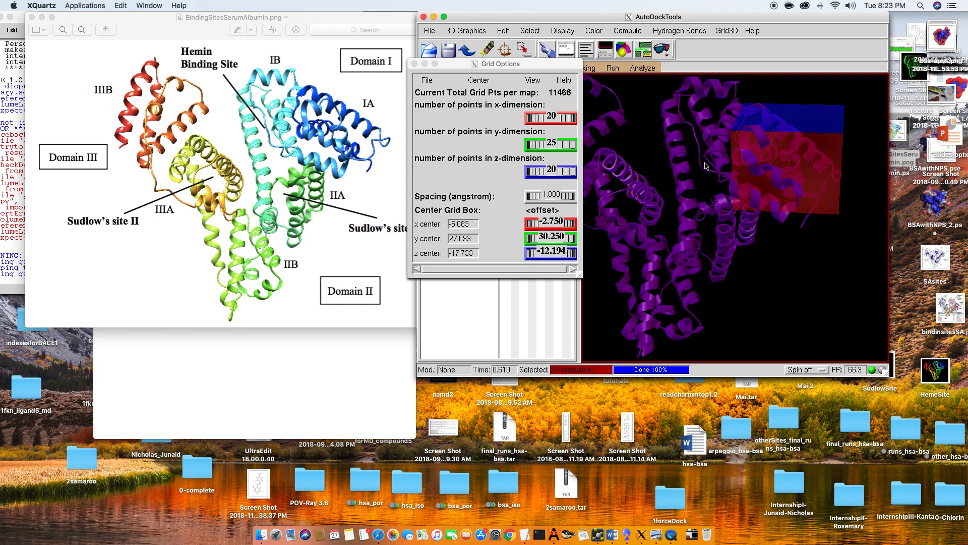
- Enlarge the grid box's x-dimension in stages to 25, 30 and finally 40 points, checking its coverage of subdomain IA
{"action": "left_click", "coordinate": [556, 113]}
{"action": "left_click_drag", "start_coordinate": [557, 115], "coordinate": [570, 116]}
{"action": "left_click", "coordinate": [672, 165]}
{"action": "left_click_drag", "start_coordinate": [737, 214], "coordinate": [747, 231]}
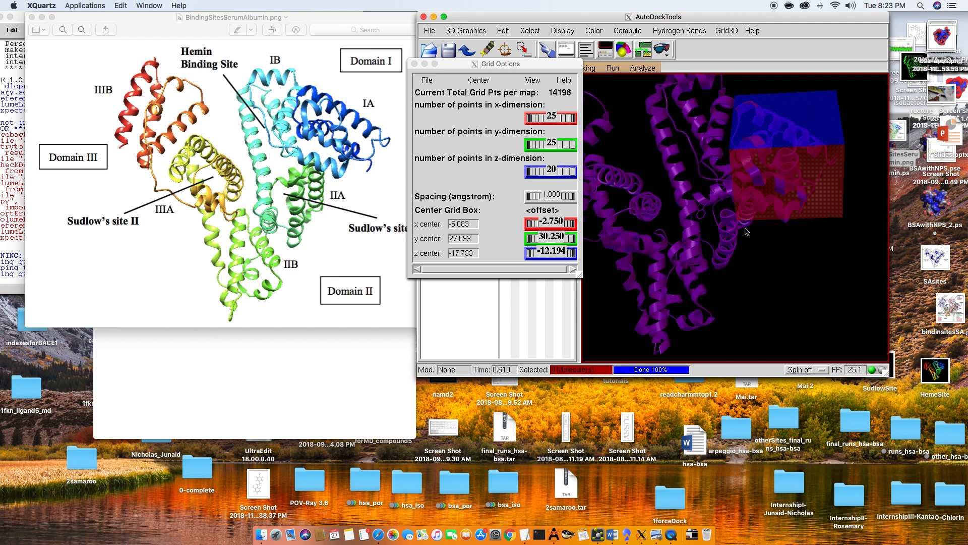
{"action": "left_click", "coordinate": [558, 116]}
{"action": "left_click_drag", "start_coordinate": [557, 116], "coordinate": [561, 117]}
{"action": "left_click", "coordinate": [695, 130]}
{"action": "left_click_drag", "start_coordinate": [749, 138], "coordinate": [724, 224]}
{"action": "left_click", "coordinate": [540, 105]}
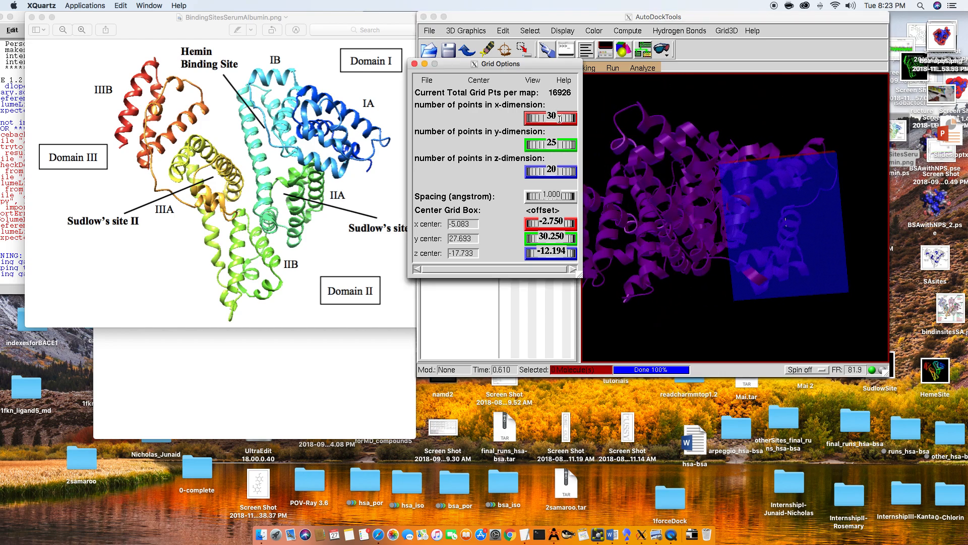
{"action": "type", "text": "40"}
{"action": "key", "text": "Return"}
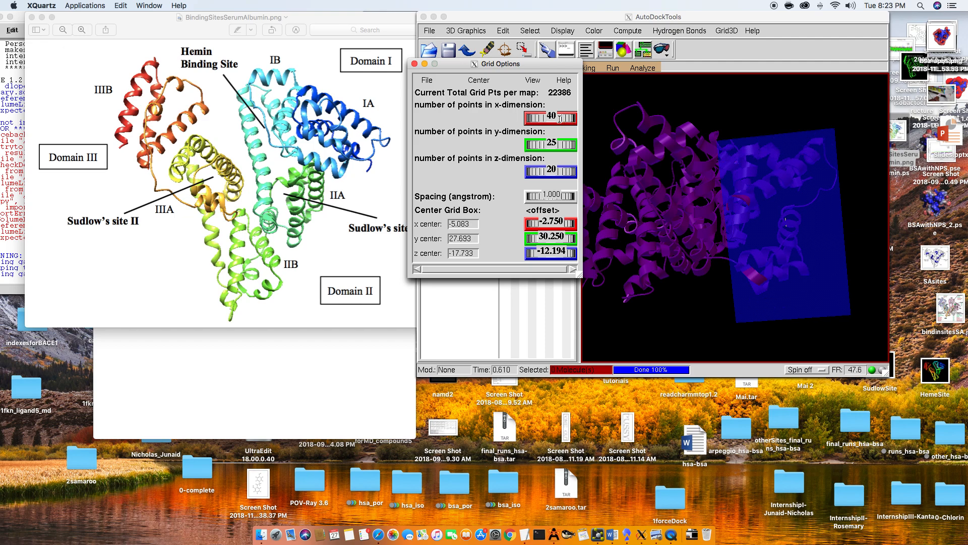
- Set the grid box's x centre offset to 1.167 and enlarge its z-dimension to 25 and finally 30 points
{"action": "left_click_drag", "start_coordinate": [566, 221], "coordinate": [567, 223]}
{"action": "left_click_drag", "start_coordinate": [746, 224], "coordinate": [644, 199]}
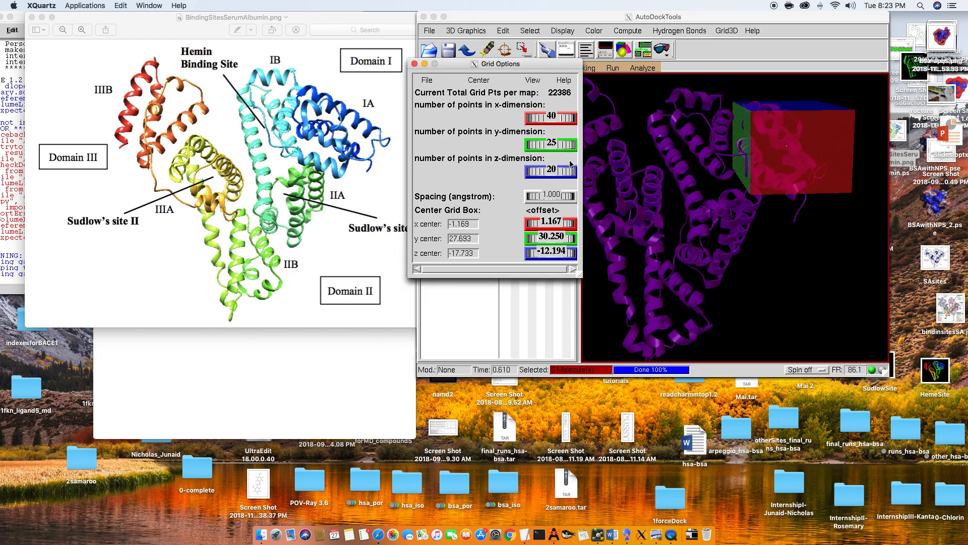
{"action": "type", "text": "25"}
{"action": "key", "text": "Return"}
{"action": "left_click_drag", "start_coordinate": [714, 177], "coordinate": [696, 156]}
{"action": "left_click", "coordinate": [564, 171]}
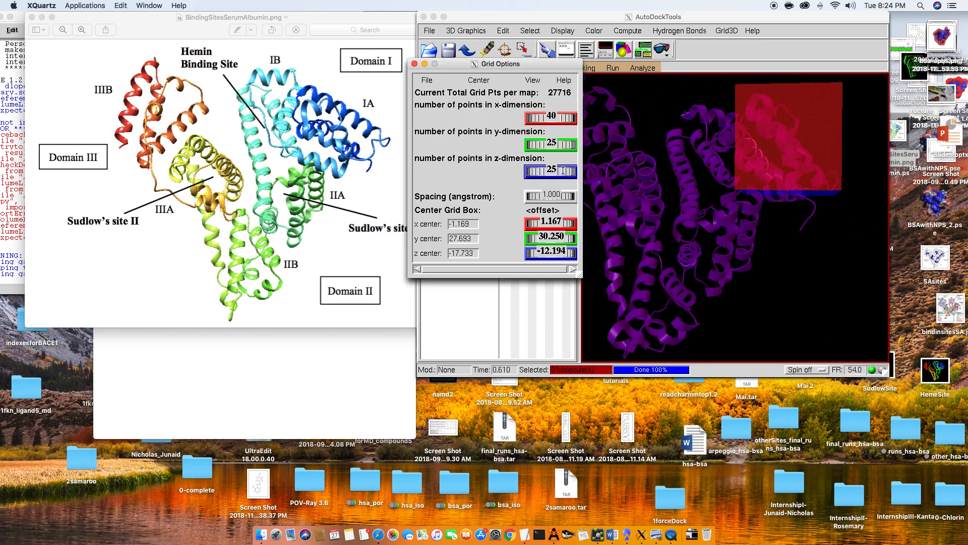
{"action": "scroll", "coordinate": [563, 171], "scroll_direction": "up", "scroll_amount": 5}
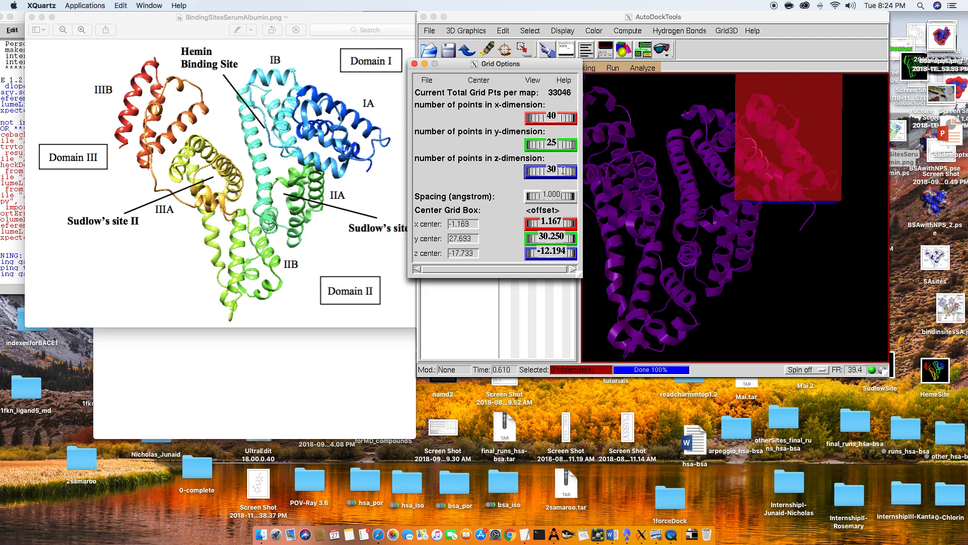
- Set the grid box's z centre offset to -10.139 and check from several angles how it encloses subdomain IA
{"action": "left_click", "coordinate": [800, 162]}
{"action": "mouse_move", "coordinate": [799, 162]}
{"action": "left_mouse_down"}
{"action": "mouse_move", "coordinate": [795, 170]}
{"action": "mouse_move", "coordinate": [804, 157]}
{"action": "left_mouse_up"}
{"action": "left_click", "coordinate": [525, 230]}
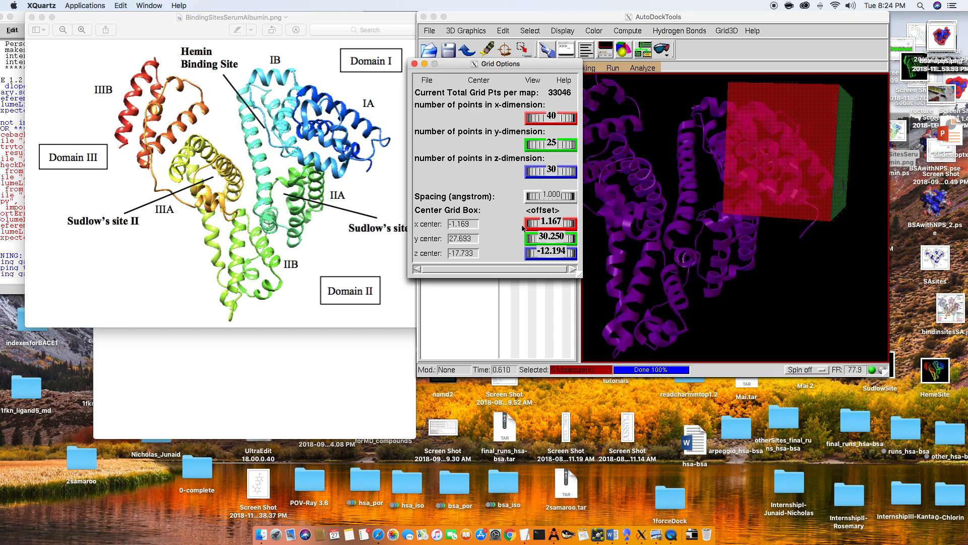
{"action": "mouse_move", "coordinate": [567, 253]}
{"action": "left_mouse_down"}
{"action": "mouse_move", "coordinate": [544, 255]}
{"action": "mouse_move", "coordinate": [575, 255]}
{"action": "left_mouse_up"}
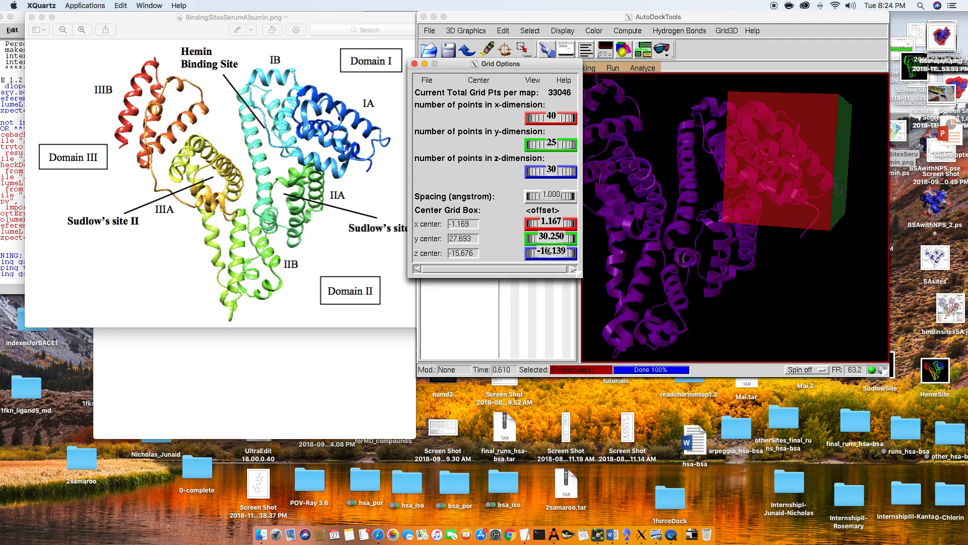
{"action": "left_click", "coordinate": [743, 201]}
{"action": "left_click_drag", "start_coordinate": [744, 202], "coordinate": [812, 226]}
{"action": "left_click_drag", "start_coordinate": [749, 241], "coordinate": [713, 184]}
{"action": "left_click_drag", "start_coordinate": [670, 251], "coordinate": [666, 235]}
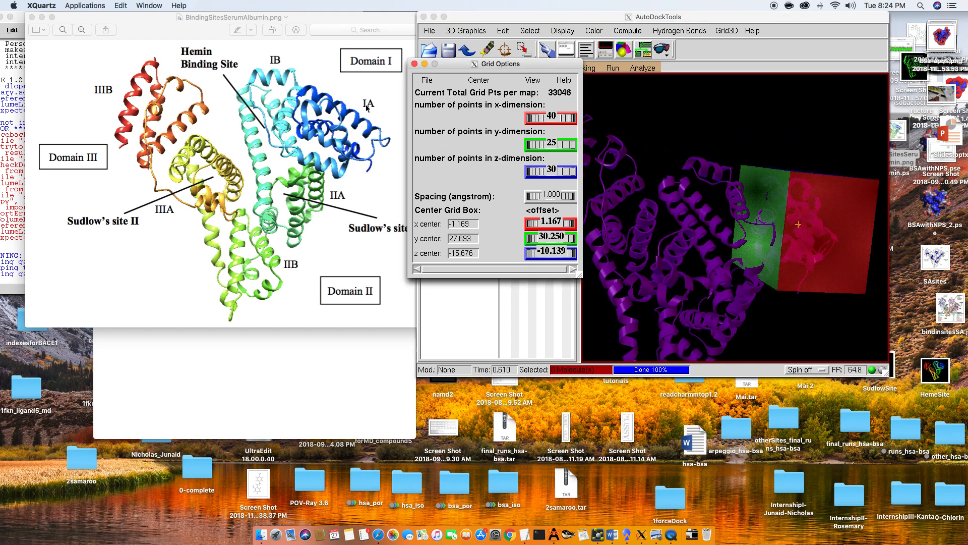
- Reopen config.txt from the practice folder in TextEdit and arrange it beside the Grid Options values
{"action": "left_click", "coordinate": [358, 386]}
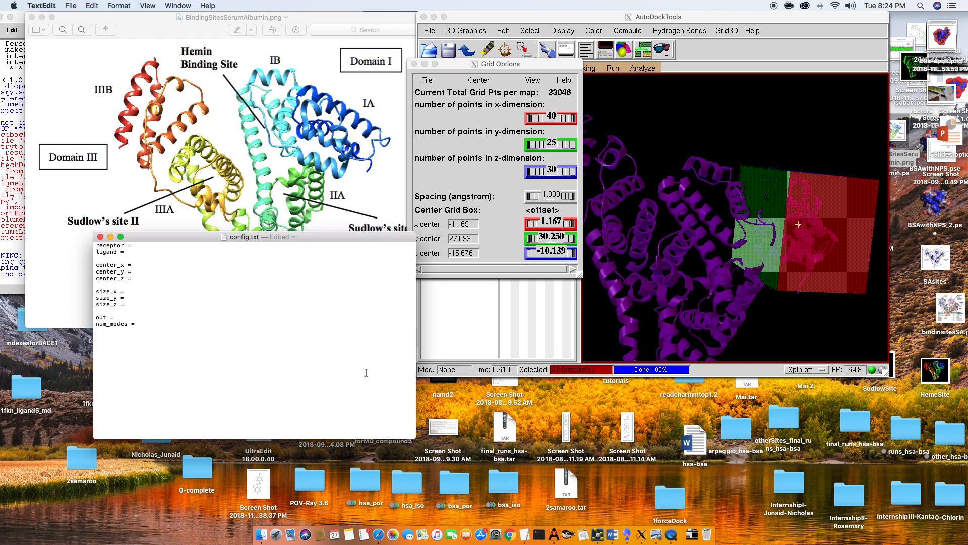
{"action": "left_click_drag", "start_coordinate": [516, 64], "coordinate": [529, 20]}
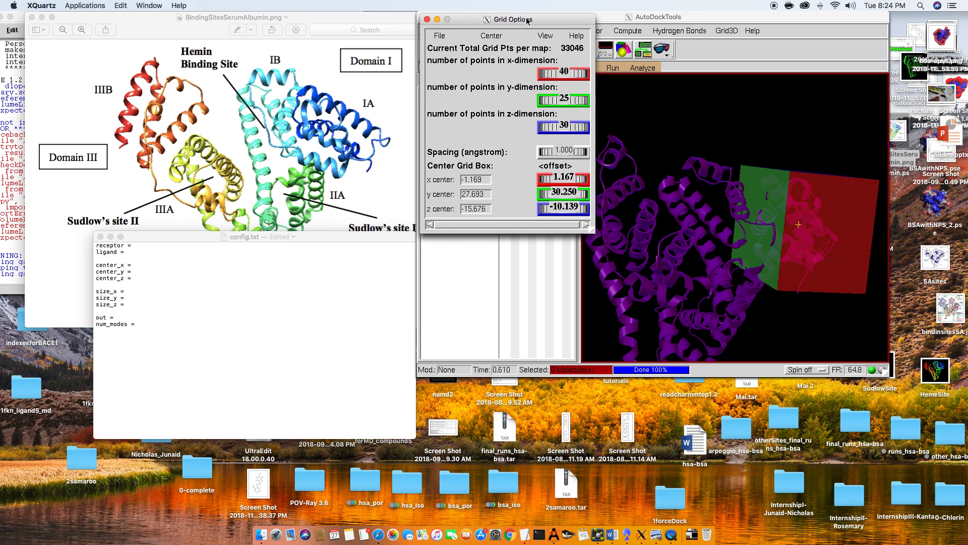
{"action": "left_click", "coordinate": [111, 236]}
{"action": "left_click_drag", "start_coordinate": [341, 20], "coordinate": [330, 103]}
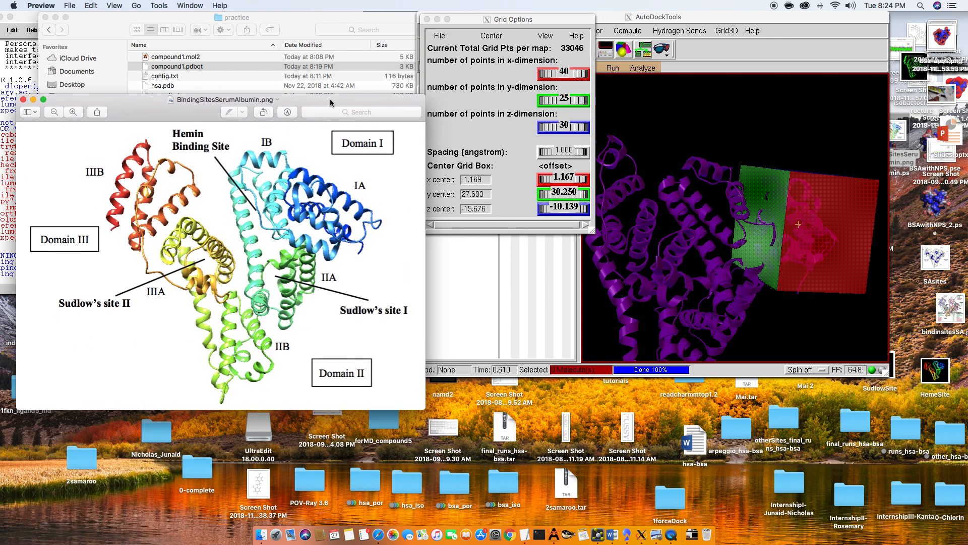
{"action": "left_click", "coordinate": [229, 75]}
{"action": "left_click", "coordinate": [242, 76]}
{"action": "double_click", "coordinate": [242, 75]}
{"action": "left_click_drag", "start_coordinate": [178, 146], "coordinate": [180, 156]}
{"action": "left_click", "coordinate": [185, 166]}
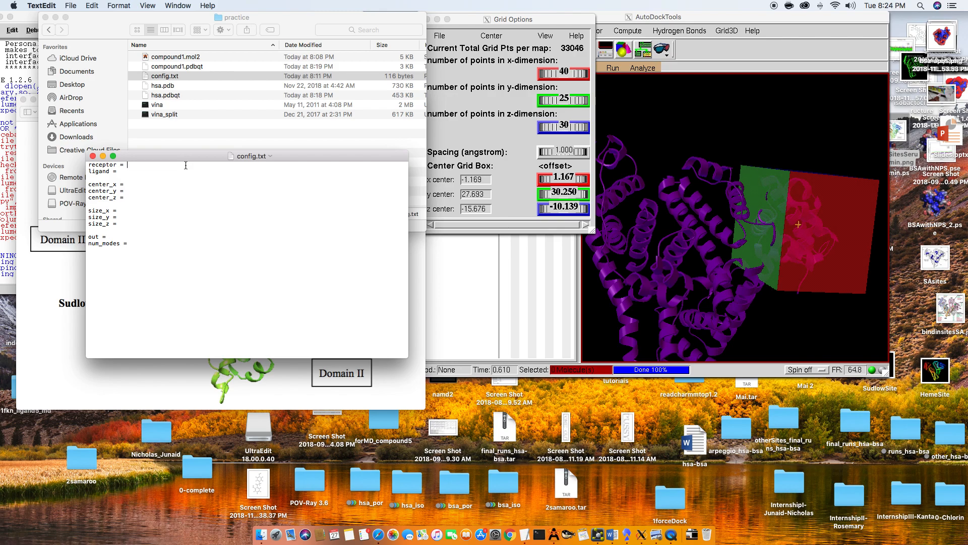
{"action": "left_click_drag", "start_coordinate": [195, 156], "coordinate": [204, 189]}
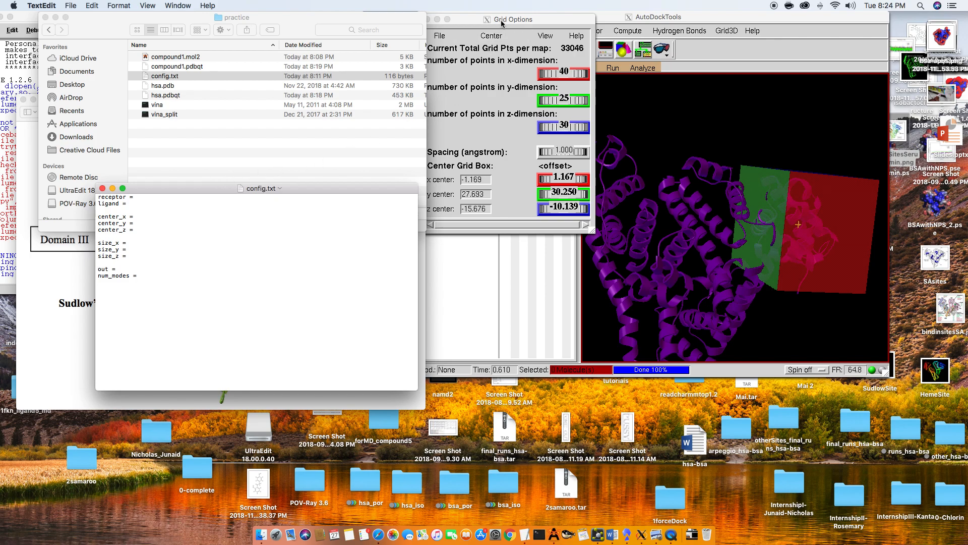
{"action": "left_click_drag", "start_coordinate": [502, 23], "coordinate": [516, 21]}
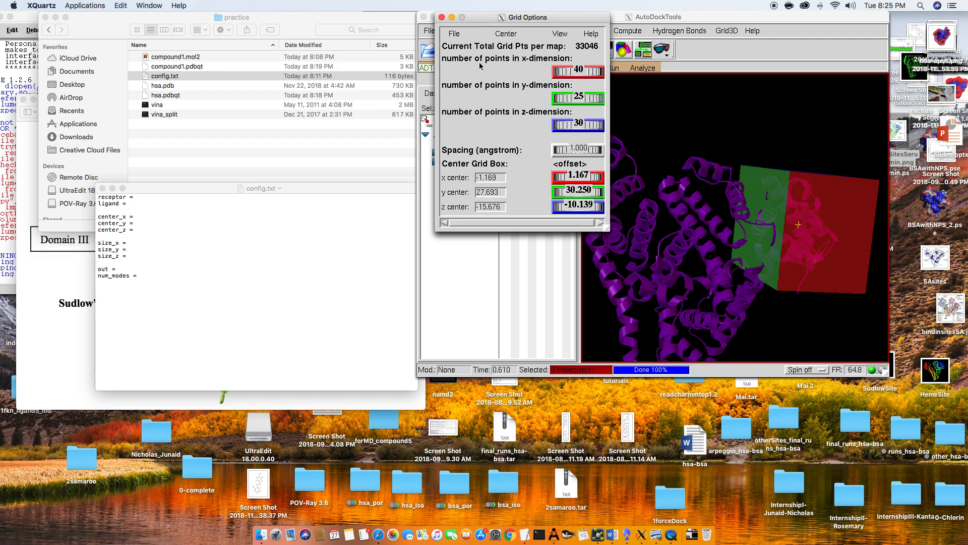
- Enter the grid box dimensions in config.txt as size_x = 40, size_y = 25 and size_z = 30
{"action": "left_click", "coordinate": [133, 244]}
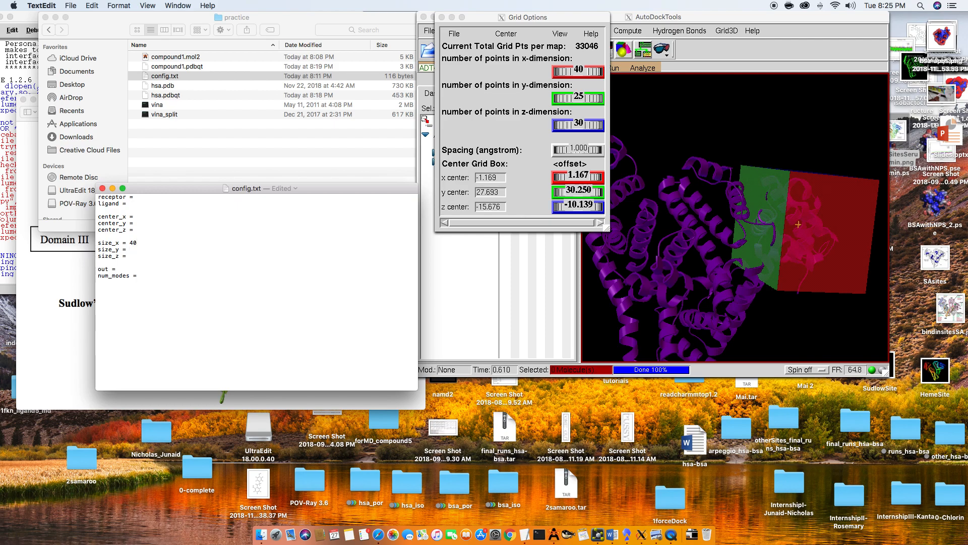
{"action": "type", "text": "25"}
{"action": "type", "text": "0"}
- Enter the grid box centre in config.txt as center_x = -1.169, center_y = 27.693 and center_z = -15.676
{"action": "left_click", "coordinate": [141, 218]}
{"action": "type", "text": "1.169"}
{"action": "left_click", "coordinate": [160, 224]}
{"action": "type", "text": "27"}
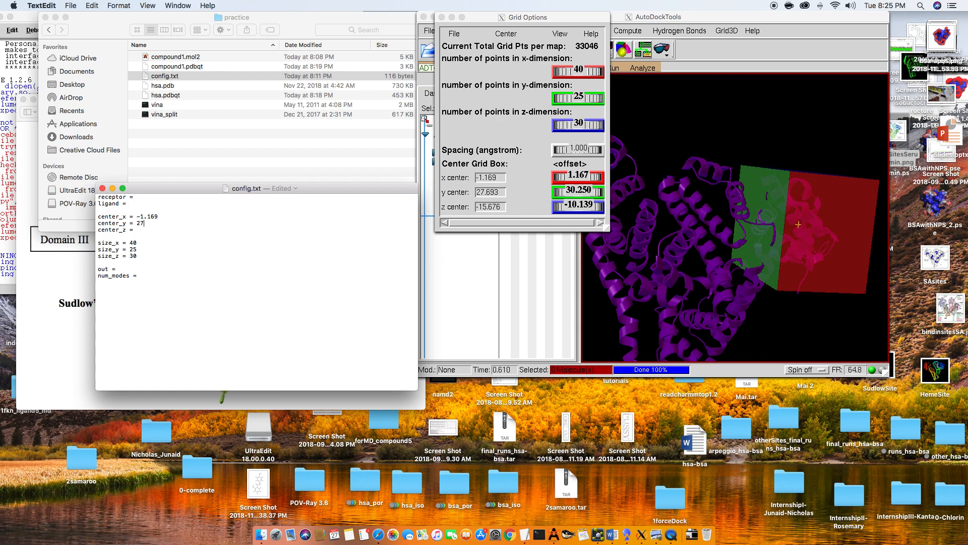
{"action": "type", "text": ".693"}
{"action": "left_click", "coordinate": [154, 234]}
{"action": "left_click", "coordinate": [156, 230]}
{"action": "type", "text": "-15.676"}
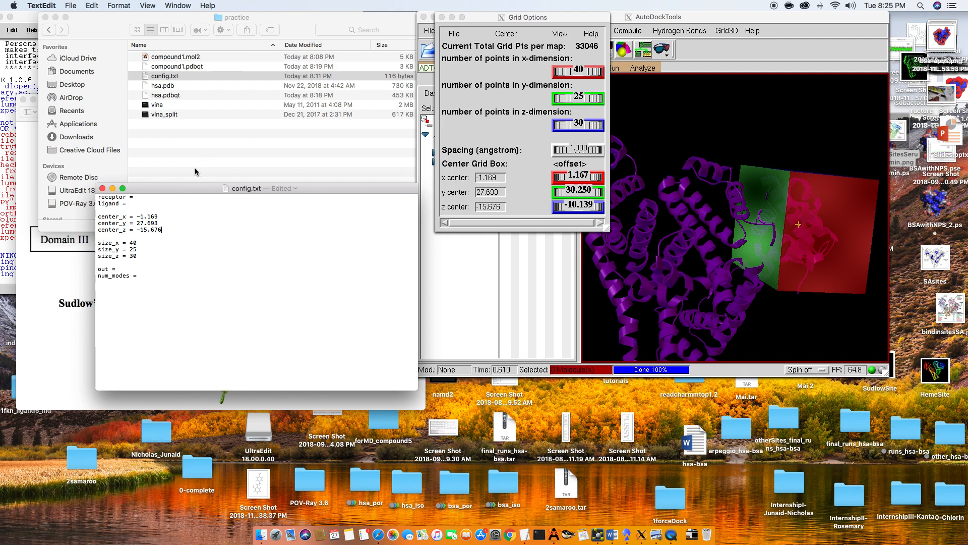
- Specify hsa.pdbqt as the receptor and compound1.pdbqt as the ligand in config.txt
{"action": "left_click", "coordinate": [174, 196]}
{"action": "type", "text": "hsa.pdbqt"}
{"action": "key", "text": "Down"}
{"action": "type", "text": "compound1.pdbq"}
- Set the output file to hsa_compound1_IA.pdbqt and num_modes to 20 in config.txt
{"action": "left_click", "coordinate": [150, 269]}
{"action": "type", "text": "hsa_compound1"}
{"action": "key", "text": "BackSpace"}
{"action": "type", "text": "1_IA"}
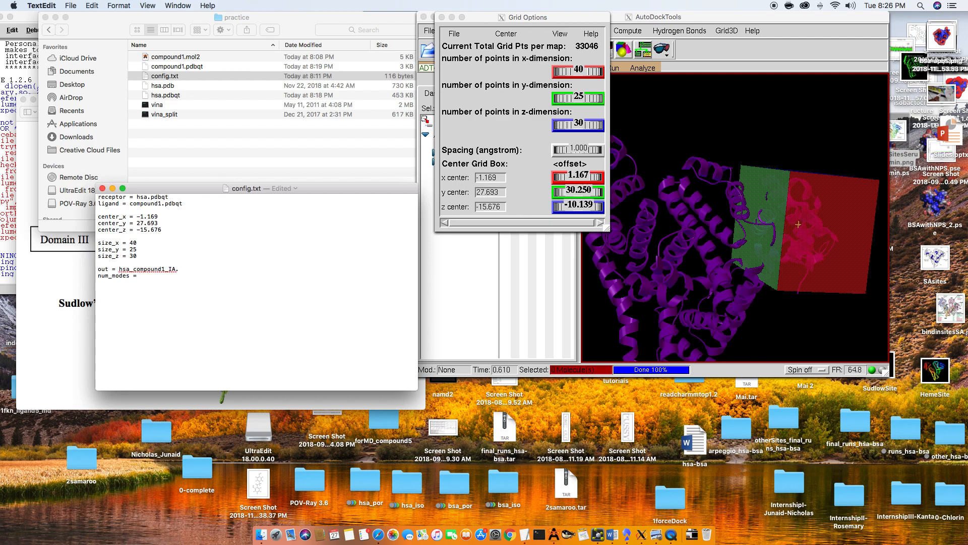
{"action": "type", "text": ".pd"}
{"action": "type", "text": "bqt"}
{"action": "type", "text": "1"}
{"action": "type", "text": "20"}
{"action": "type", "text": "wxahus"}
{"action": "key", "text": "BackSpace"}
{"action": "key", "text": "BackSpace"}
{"action": "key", "text": "BackSpace"}
{"action": "type", "text": "exhaustive"}
{"action": "key", "text": "BackSpace"}
{"action": "key", "text": "BackSpace"}
{"action": "key", "text": "BackSpace"}
{"action": "key", "text": "BackSpace"}
{"action": "key", "text": "BackSpace"}
{"action": "key", "text": "BackSpace"}
{"action": "key", "text": "BackSpace"}
{"action": "key", "text": "BackSpace"}
{"action": "key", "text": "BackSpace"}
{"action": "key", "text": "BackSpace"}
{"action": "key", "text": "BackSpace"}
- Save the completed config.txt and close it
{"action": "key", "text": "super+s"}
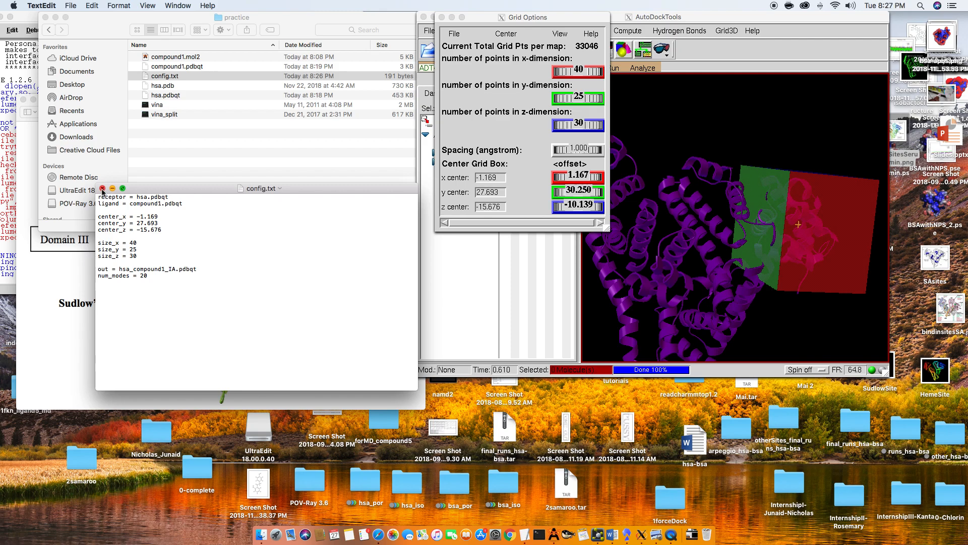
{"action": "left_click", "coordinate": [102, 188]}
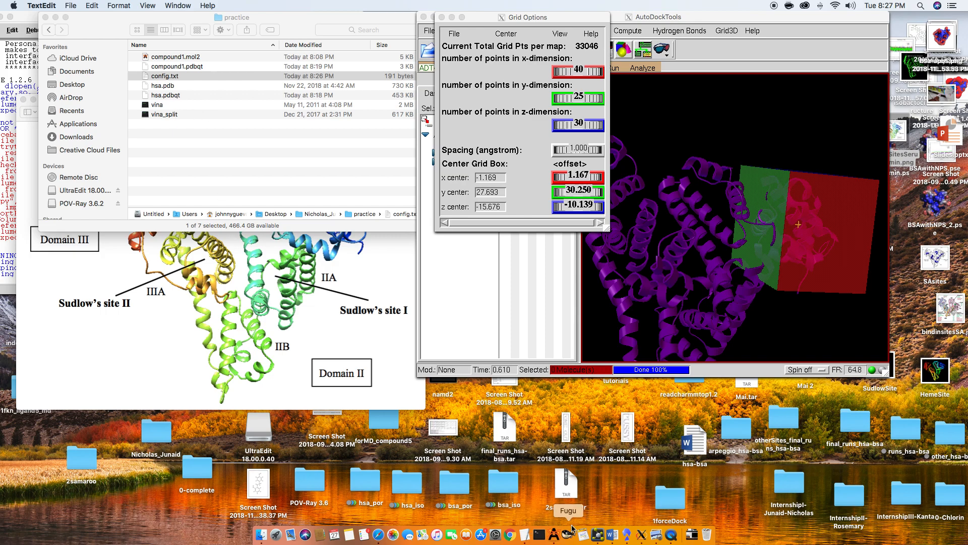
- Open a Terminal window and begin a cd command
{"action": "right_click", "coordinate": [541, 538]}
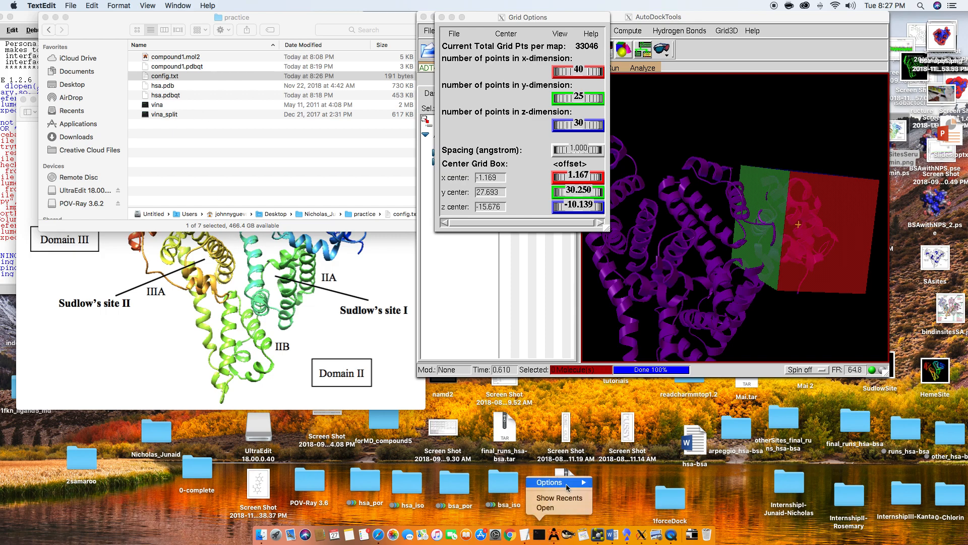
{"action": "left_click", "coordinate": [544, 534]}
{"action": "left_click", "coordinate": [541, 537]}
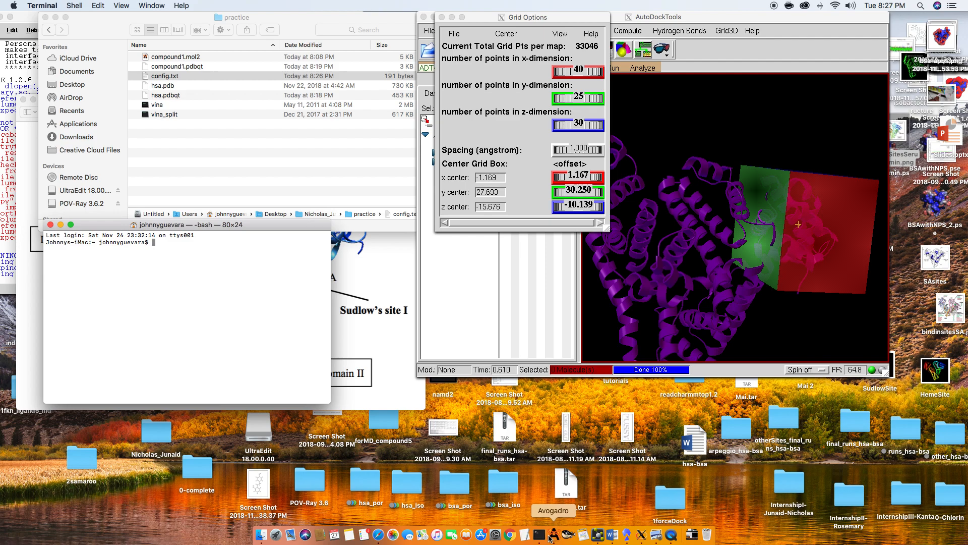
{"action": "type", "text": "cd"}
- Change the Terminal's working directory to the practice folder and open that folder in Finder
{"action": "left_click", "coordinate": [54, 34]}
{"action": "left_click", "coordinate": [54, 31]}
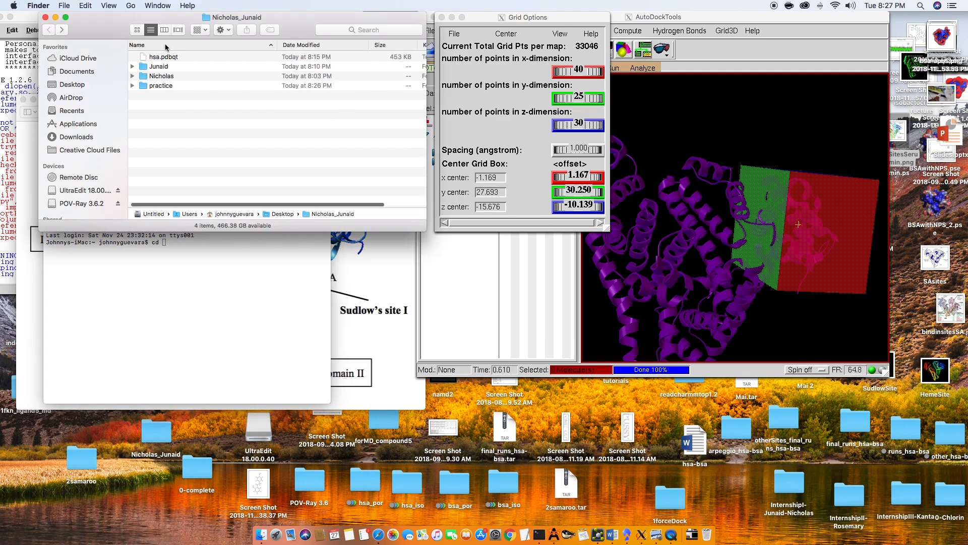
{"action": "left_click_drag", "start_coordinate": [120, 33], "coordinate": [102, 33]}
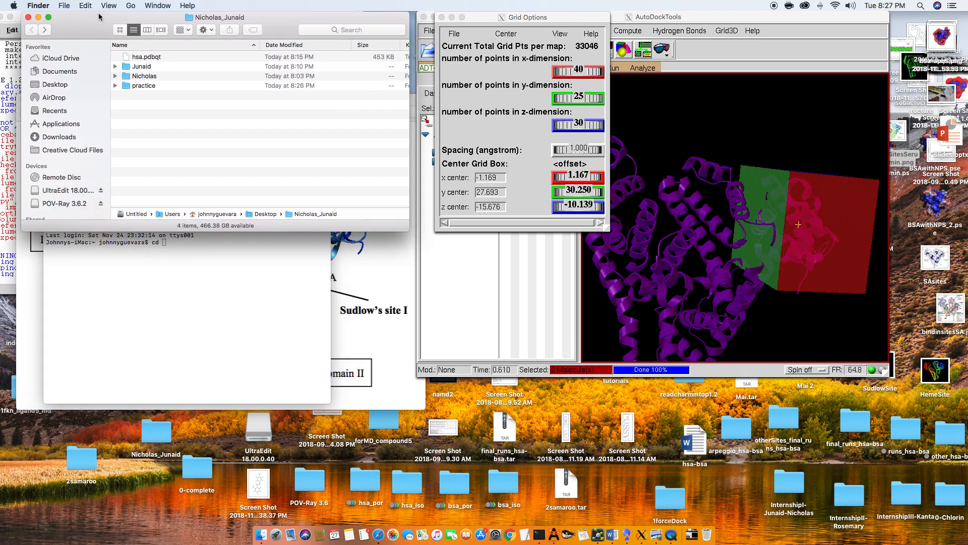
{"action": "left_click", "coordinate": [204, 85]}
{"action": "left_click", "coordinate": [204, 305]}
{"action": "key", "text": "BackSpace"}
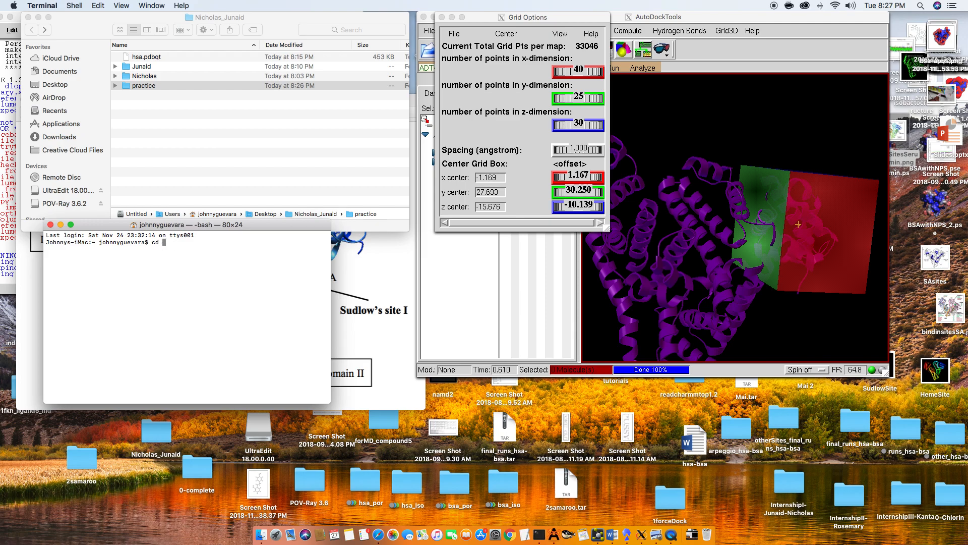
{"action": "left_click", "coordinate": [186, 85]}
{"action": "left_click_drag", "start_coordinate": [202, 91], "coordinate": [243, 297]}
{"action": "key", "text": "Return"}
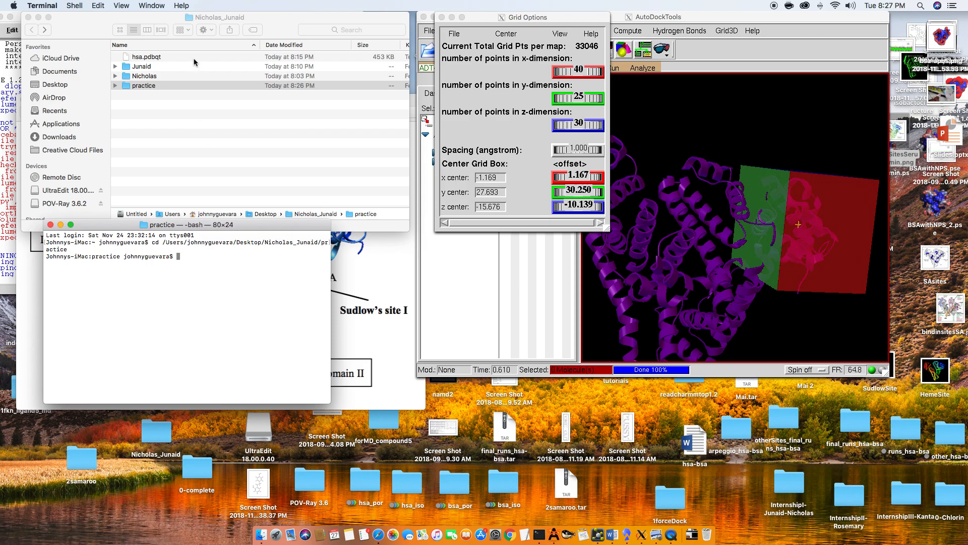
{"action": "double_click", "coordinate": [183, 84]}
{"action": "left_click", "coordinate": [253, 303]}
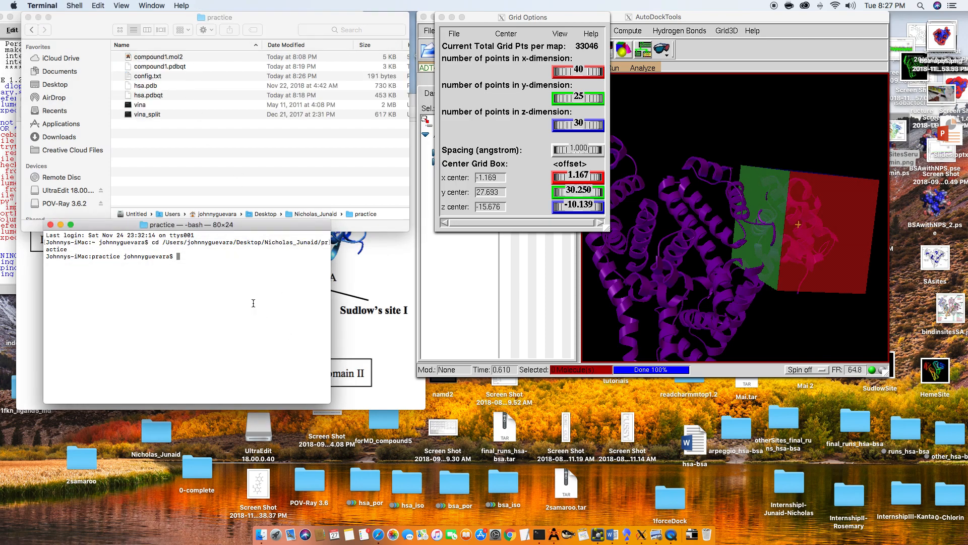
{"action": "type", "text": "./v"}
{"action": "key", "text": "BackSpace"}
{"action": "key", "text": "BackSpace"}
{"action": "key", "text": "BackSpace"}
- Make the vina program in the practice folder executable with chmod +x vina
{"action": "left_click", "coordinate": [149, 104]}
{"action": "left_click", "coordinate": [207, 290]}
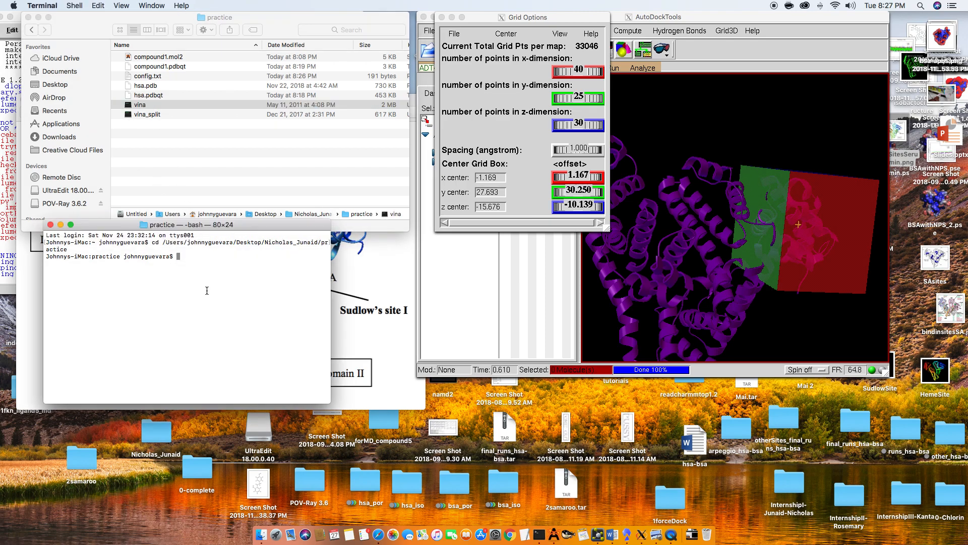
{"action": "type", "text": "chmod +x"}
{"action": "type", "text": "vina"}
{"action": "key", "text": "Return"}
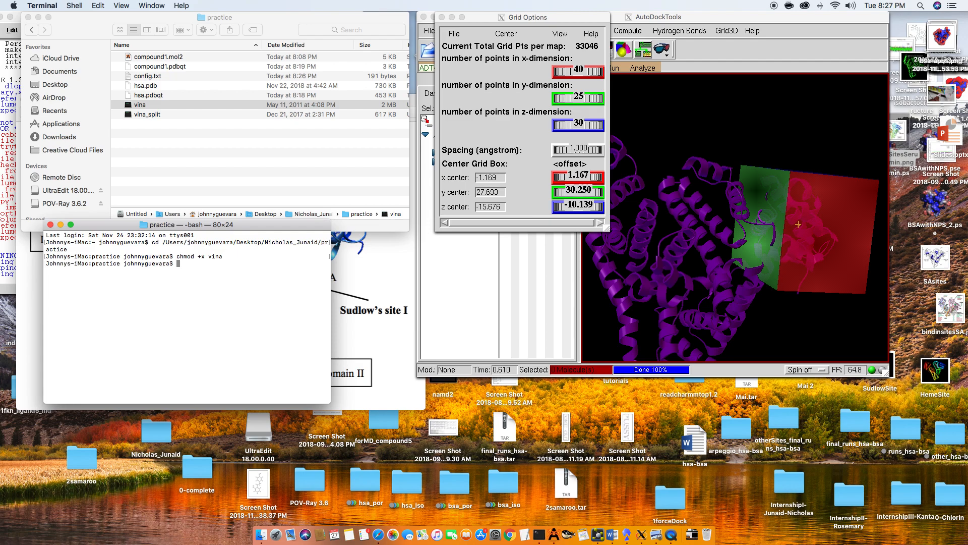
- Run the docking in Terminal with ./vina --config config.txt
{"action": "type", "text": "./vina"}
{"action": "type", "text": "--config confi"}
{"action": "key", "text": "Tab"}
{"action": "key", "text": "Return"}
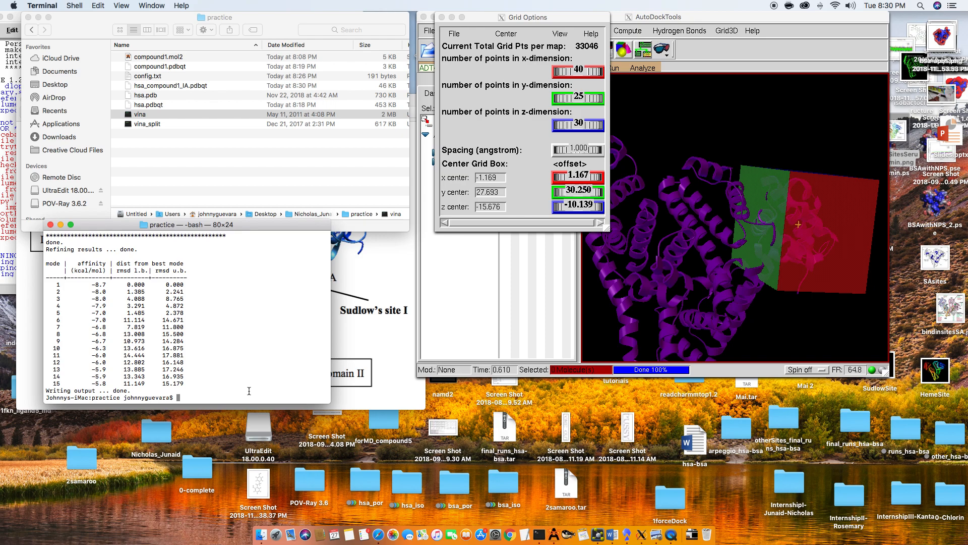
- Examine the affinity and RMSD columns for the binding modes in the docking results table
{"action": "scroll", "coordinate": [249, 391], "scroll_direction": "up", "scroll_amount": 1}
{"action": "scroll", "coordinate": [243, 392], "scroll_direction": "down", "scroll_amount": 1}
{"action": "left_click_drag", "start_coordinate": [96, 263], "coordinate": [100, 327]}
{"action": "left_click", "coordinate": [102, 326]}
{"action": "left_click_drag", "start_coordinate": [135, 264], "coordinate": [138, 278]}
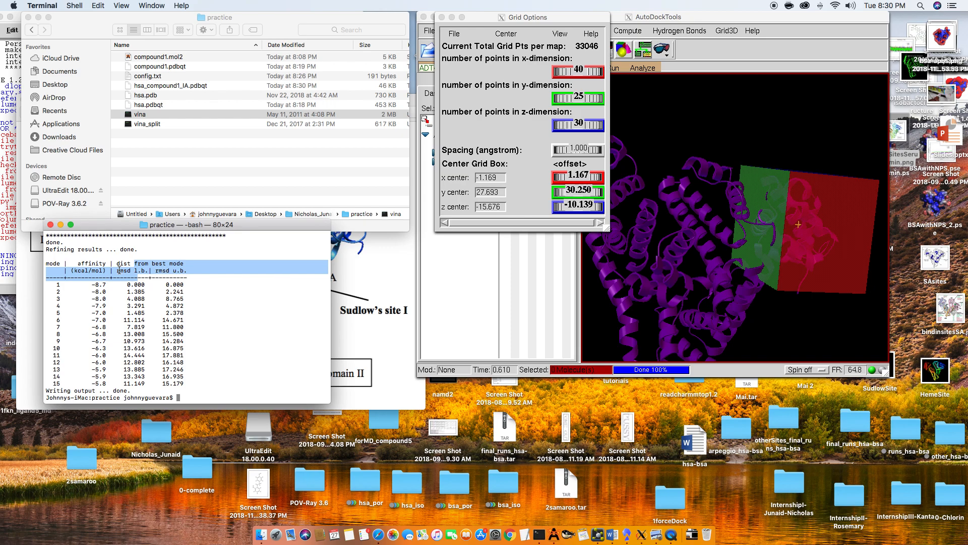
{"action": "left_click", "coordinate": [143, 286]}
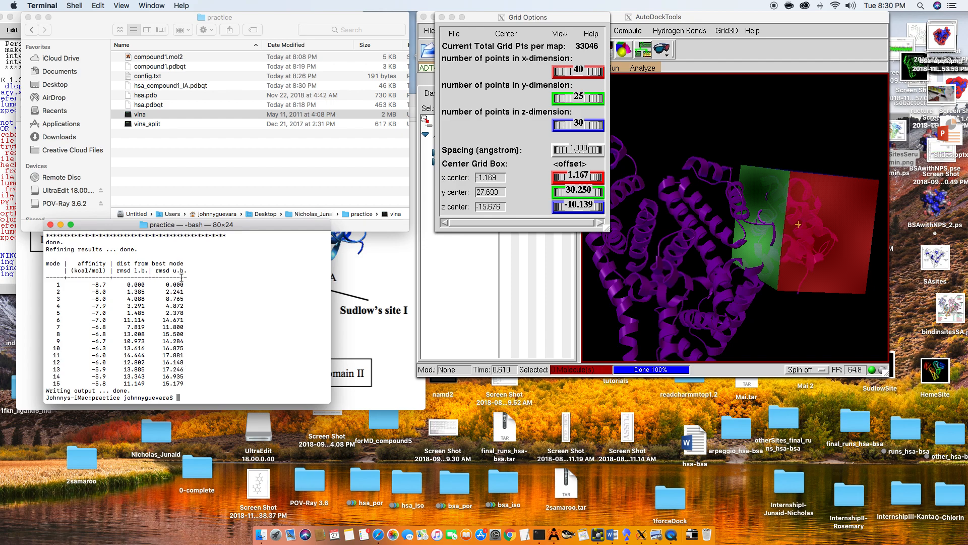
{"action": "left_click_drag", "start_coordinate": [187, 277], "coordinate": [190, 283]}
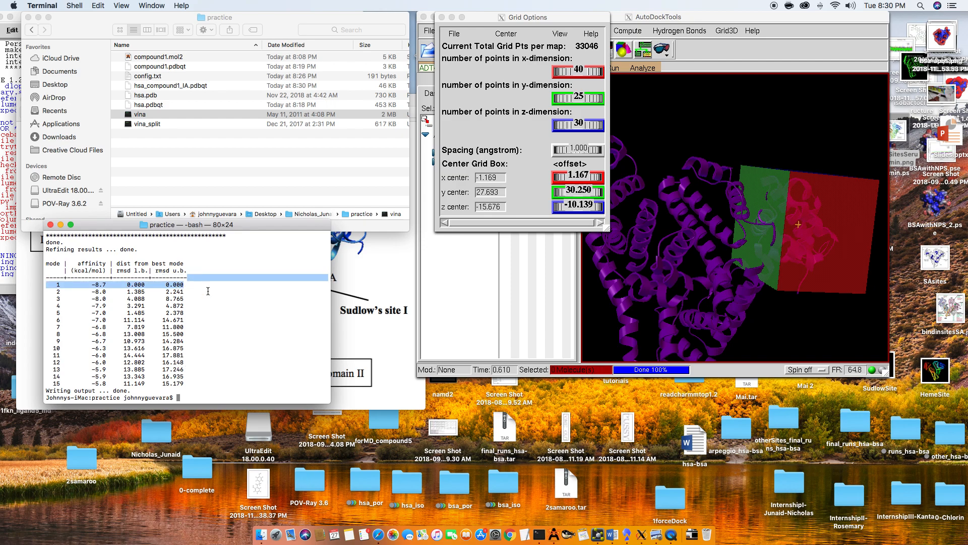
{"action": "left_click", "coordinate": [208, 291]}
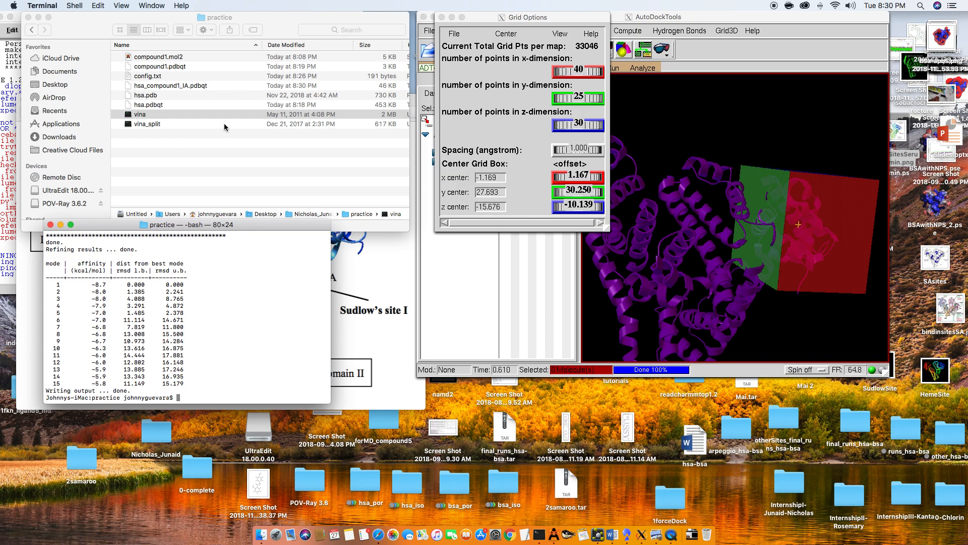
- Open hsa_compound1_IA.pdbqt in TextEdit and examine the Vina result line of model 1
{"action": "left_click", "coordinate": [233, 149]}
{"action": "left_click", "coordinate": [229, 85]}
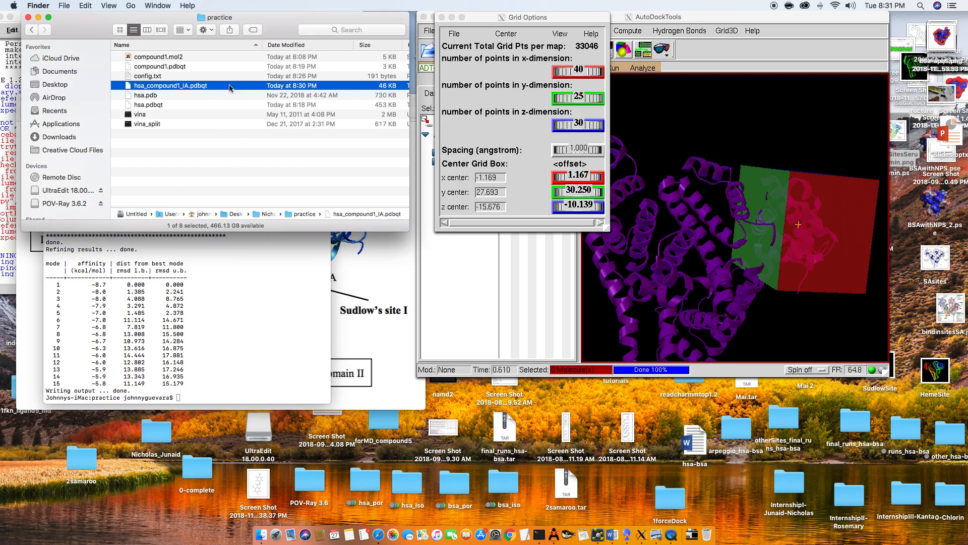
{"action": "scroll", "coordinate": [237, 87], "scroll_direction": "right", "scroll_amount": 1}
{"action": "scroll", "coordinate": [237, 87], "scroll_direction": "left", "scroll_amount": 1}
{"action": "left_click_drag", "start_coordinate": [237, 87], "coordinate": [527, 534]}
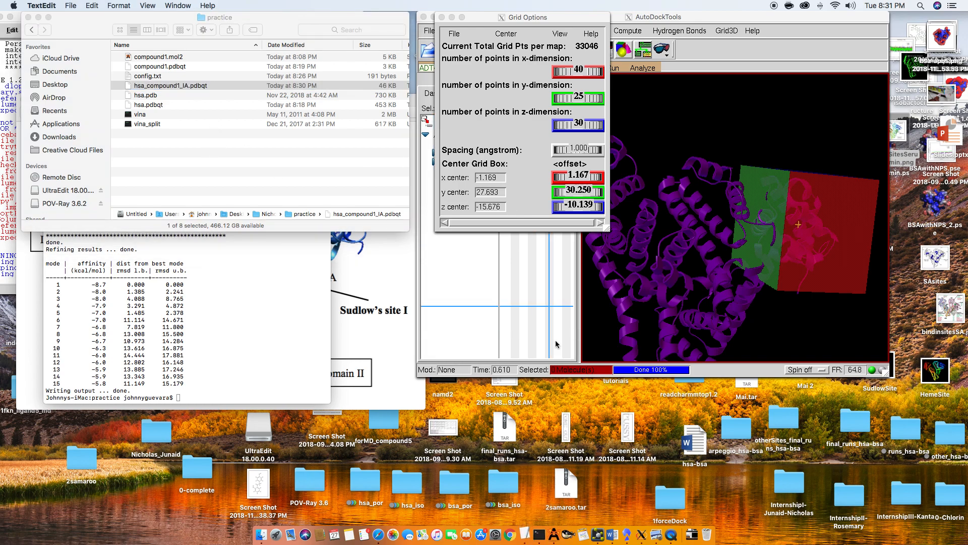
{"action": "left_click_drag", "start_coordinate": [312, 147], "coordinate": [462, 162]}
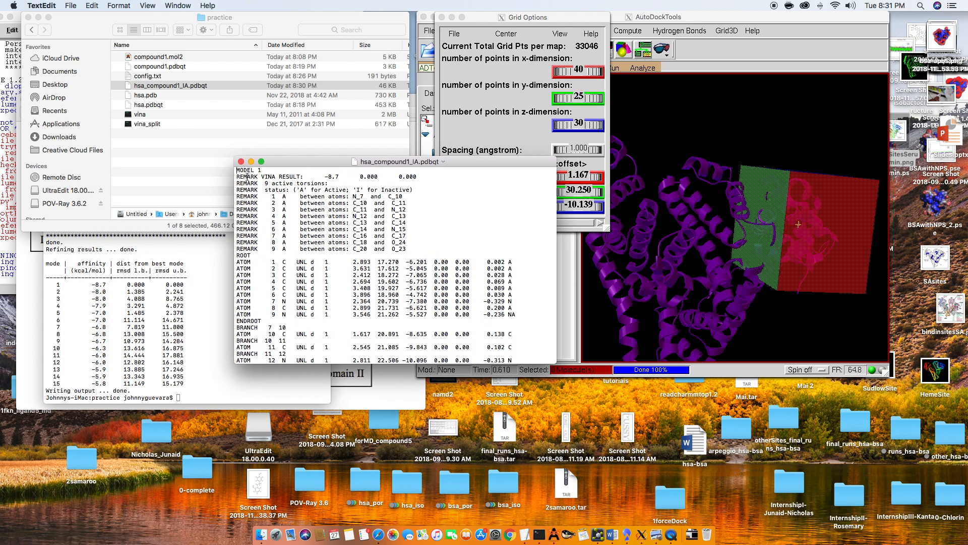
{"action": "left_click_drag", "start_coordinate": [237, 176], "coordinate": [418, 177]}
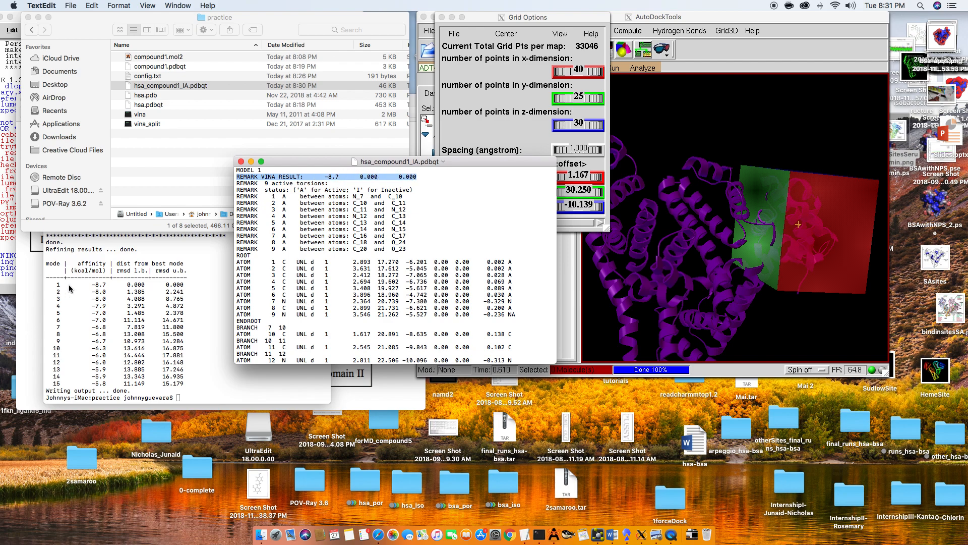
{"action": "left_click", "coordinate": [294, 210]}
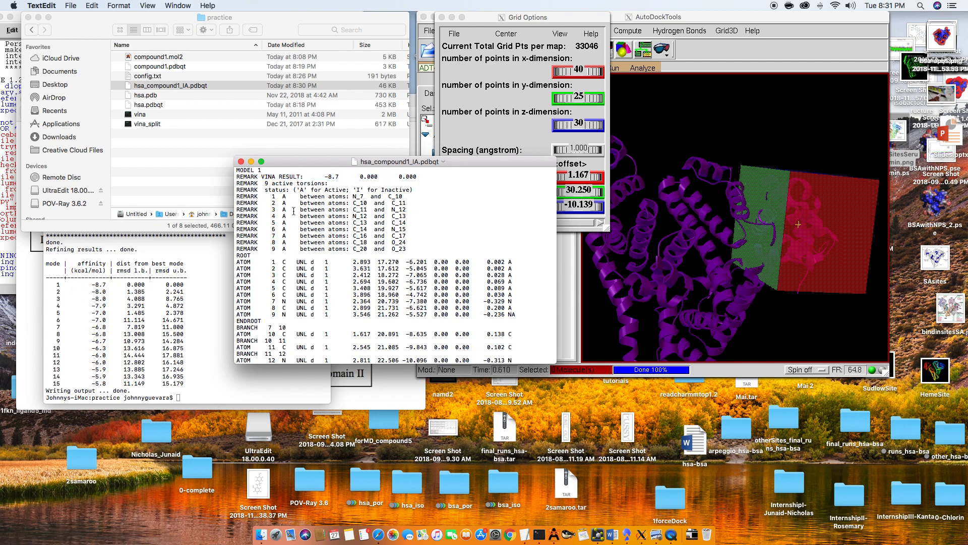
- Search hsa_compound1_IA.pdbqt for "model 2", look through the listed models, and close the file
{"action": "key", "text": "super+f"}
{"action": "type", "text": "model"}
{"action": "key", "text": "Return"}
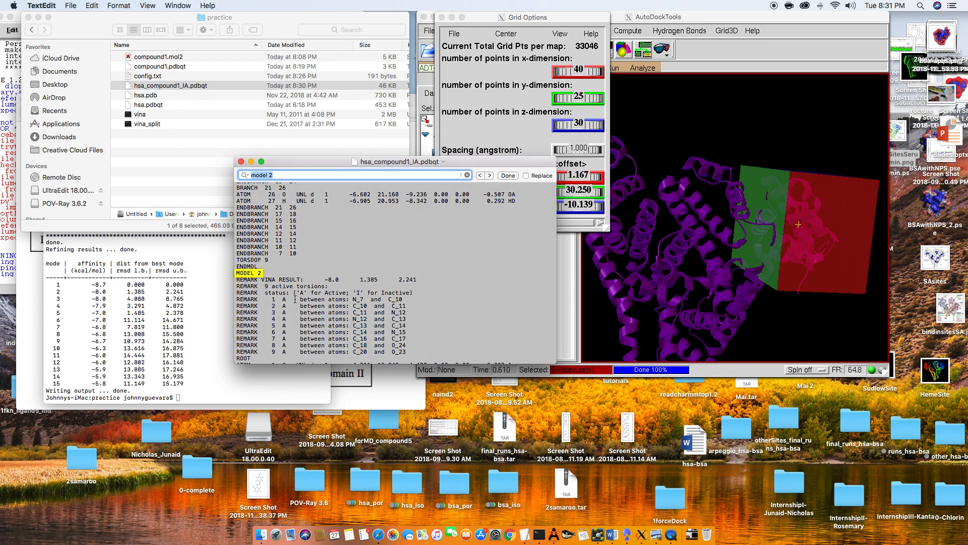
{"action": "scroll", "coordinate": [295, 299], "scroll_direction": "up", "scroll_amount": 15}
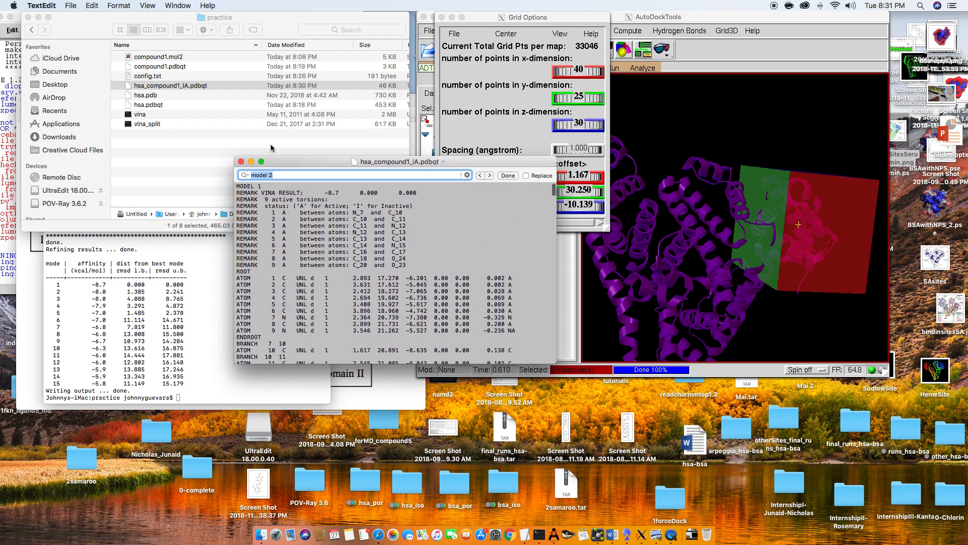
{"action": "left_click", "coordinate": [290, 198]}
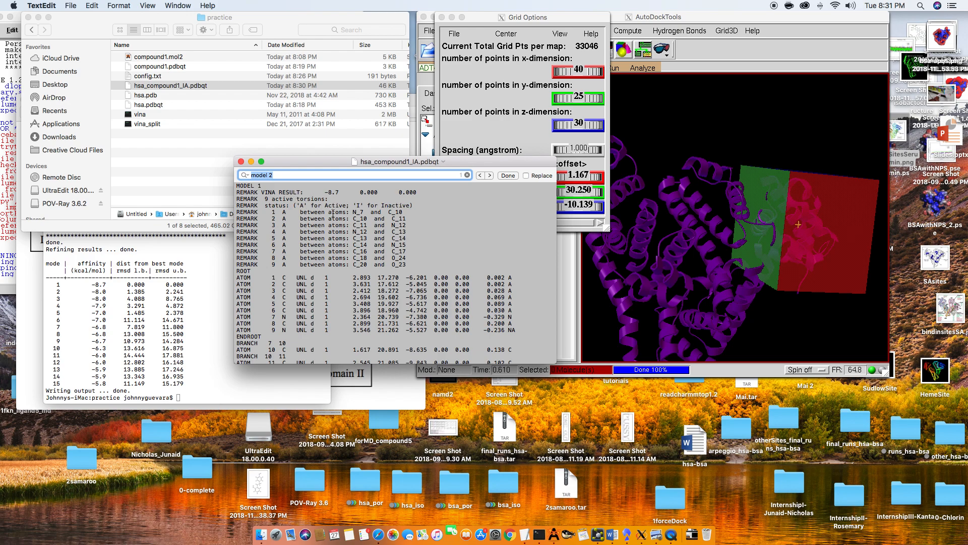
{"action": "scroll", "coordinate": [333, 213], "scroll_direction": "down", "scroll_amount": 20}
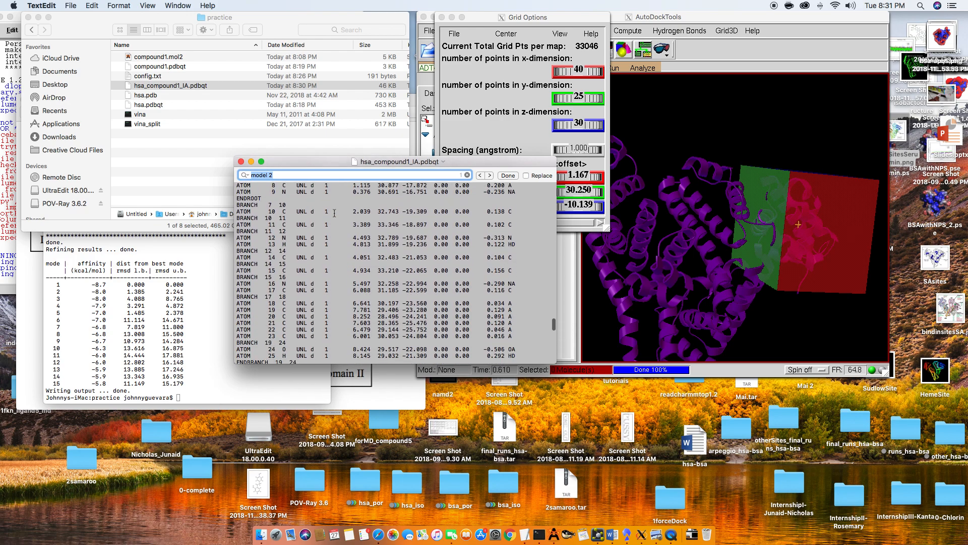
{"action": "scroll", "coordinate": [335, 213], "scroll_direction": "up", "scroll_amount": 20}
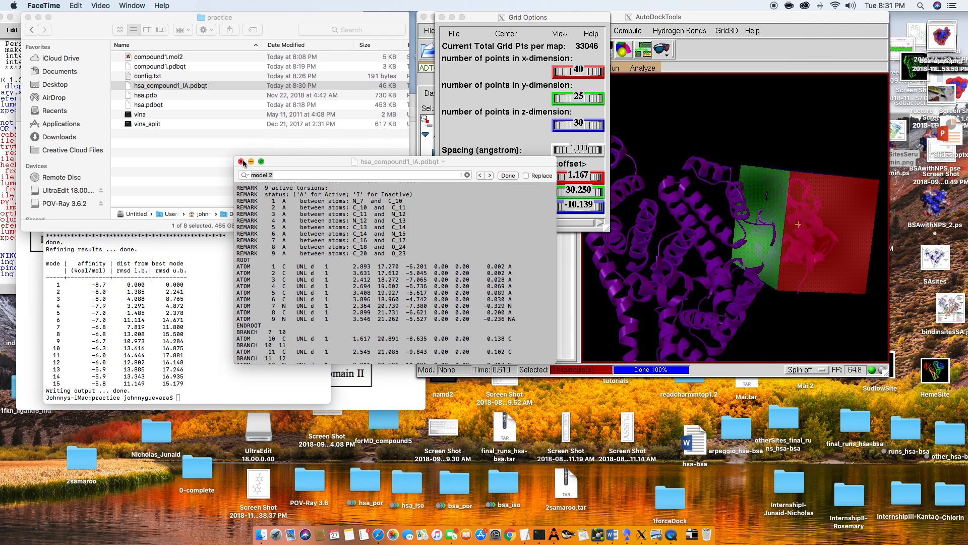
{"action": "scroll", "coordinate": [383, 253], "scroll_direction": "up", "scroll_amount": 2}
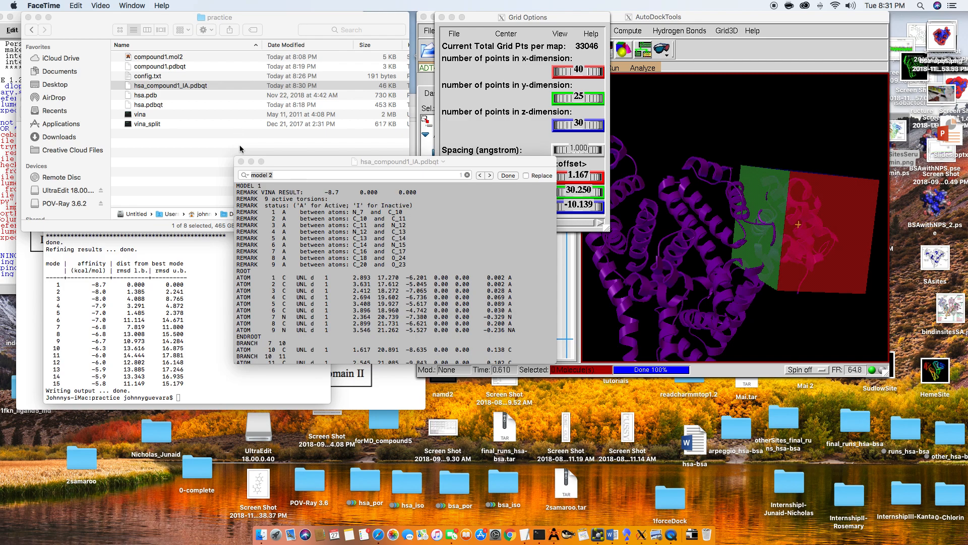
{"action": "left_click", "coordinate": [241, 161]}
{"action": "left_click", "coordinate": [189, 126]}
{"action": "left_click", "coordinate": [189, 126]}
{"action": "left_click", "coordinate": [237, 341]}
{"action": "type", "text": "./"}
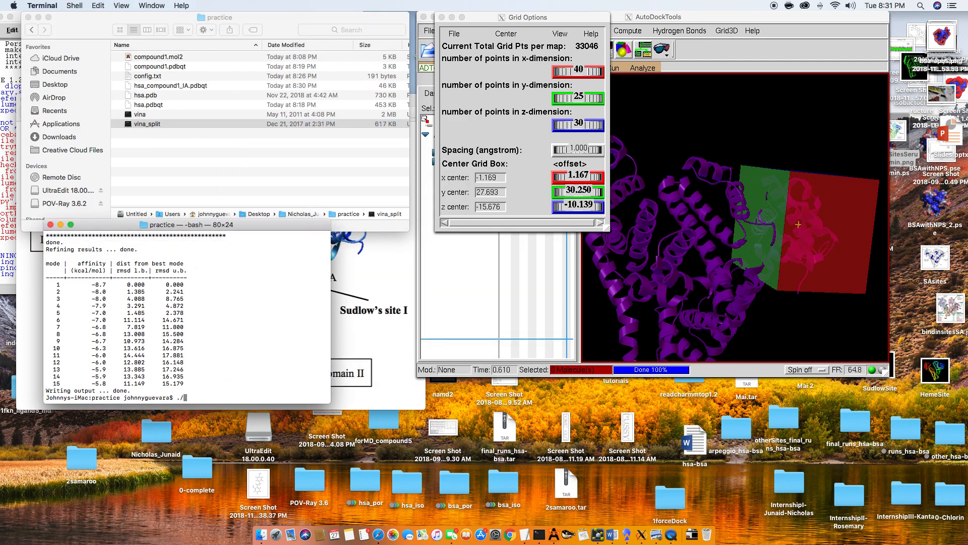
{"action": "type", "text": "vin"}
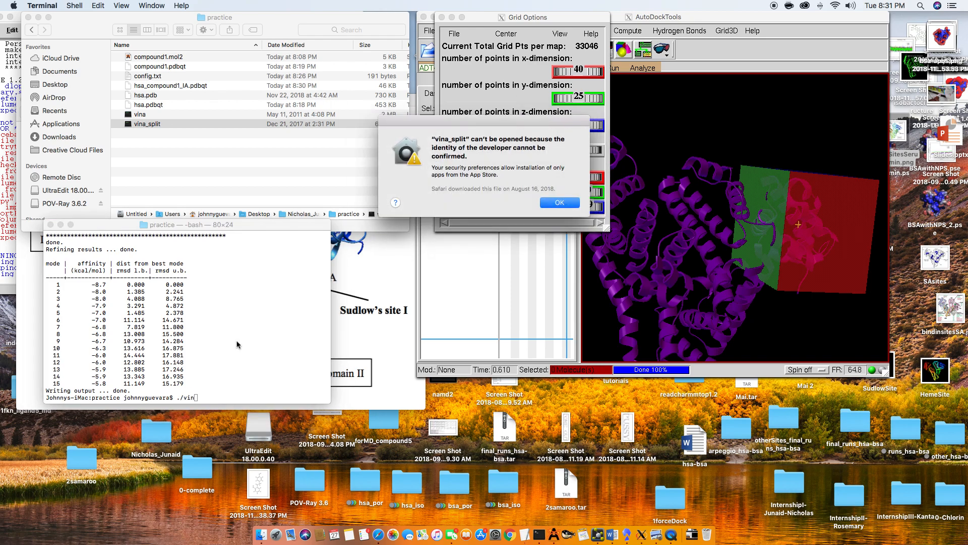
{"action": "left_click", "coordinate": [549, 202]}
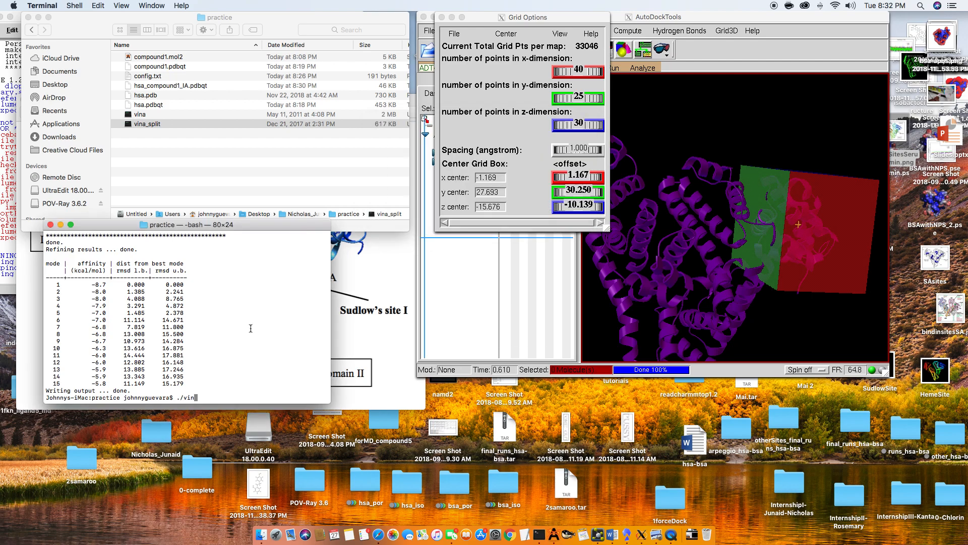
{"action": "key", "text": "BackSpace"}
{"action": "key", "text": "BackSpace"}
{"action": "key", "text": "BackSpace"}
{"action": "key", "text": "BackSpace"}
{"action": "key", "text": "BackSpace"}
- Make the vina_split program executable with chmod +x vina_split
{"action": "type", "text": "chmod +x vina_split"}
{"action": "key", "text": "Return"}
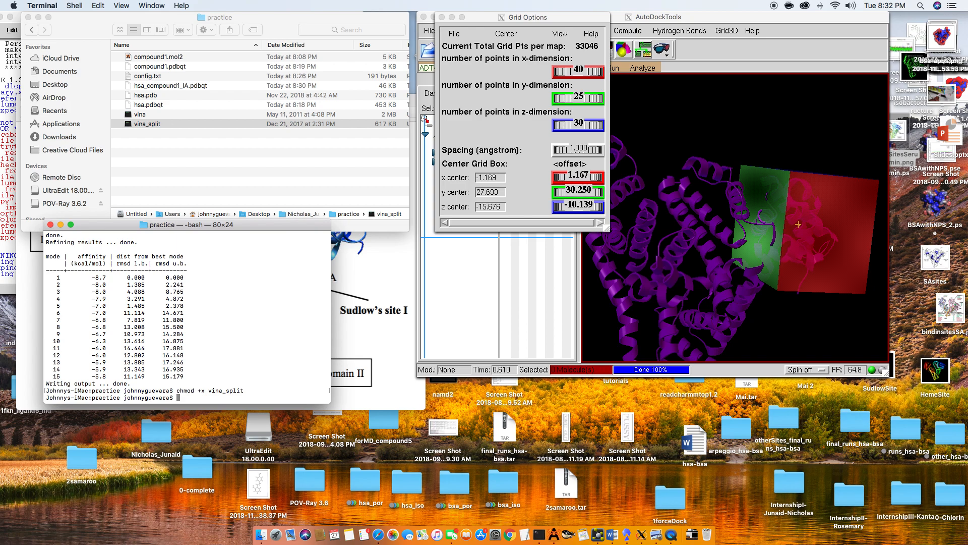
- Try to split the docking output with ./vin_split --input hsa_compound1_IA.pdbqt
{"action": "type", "text": "./vin_split --input"}
{"action": "type", "text": "hsa_compound"}
{"action": "key", "text": "Tab"}
{"action": "key", "text": "Return"}
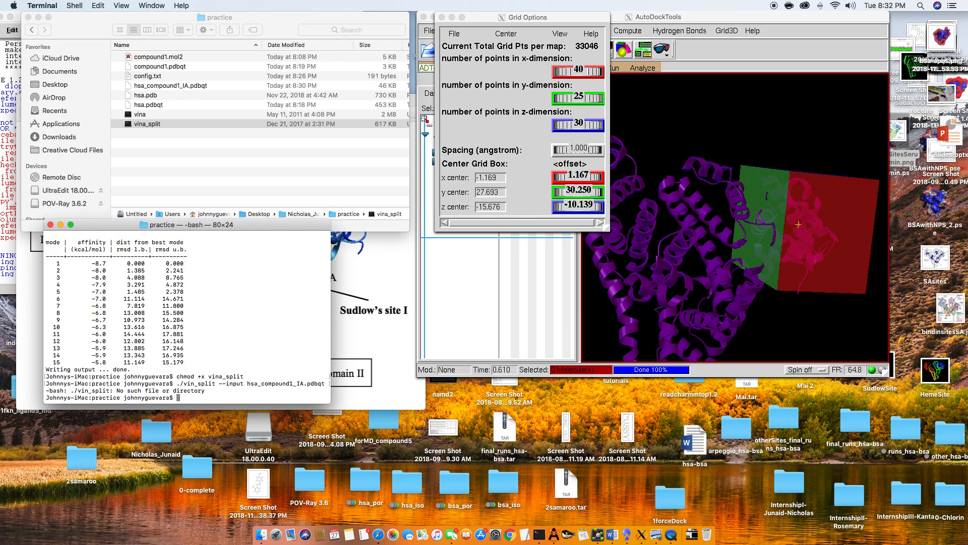
- Correct the program name in the previous command to vina_split and rerun it on hsa_compound1_IA.pdbqt
{"action": "key", "text": "Up"}
{"action": "key", "text": "Left"}
{"action": "key", "text": "Left"}
{"action": "key", "text": "Left"}
{"action": "key", "text": "Left"}
{"action": "key", "text": "Left"}
{"action": "key", "text": "Left"}
{"action": "key", "text": "Left"}
{"action": "key", "text": "Left"}
{"action": "key", "text": "Left"}
{"action": "key", "text": "Left"}
{"action": "key", "text": "Left"}
{"action": "key", "text": "Left"}
{"action": "key", "text": "Left"}
{"action": "key", "text": "Left"}
{"action": "key", "text": "Left"}
{"action": "key", "text": "Left"}
{"action": "key", "text": "Left"}
{"action": "key", "text": "Left"}
{"action": "key", "text": "Left"}
{"action": "key", "text": "Left"}
{"action": "key", "text": "Left"}
{"action": "key", "text": "Left"}
{"action": "key", "text": "Left"}
{"action": "key", "text": "Left"}
{"action": "key", "text": "Left"}
{"action": "key", "text": "Left"}
{"action": "key", "text": "Left"}
{"action": "key", "text": "Left"}
{"action": "key", "text": "Left"}
{"action": "key", "text": "Left"}
{"action": "key", "text": "Left"}
{"action": "key", "text": "Left"}
{"action": "key", "text": "Left"}
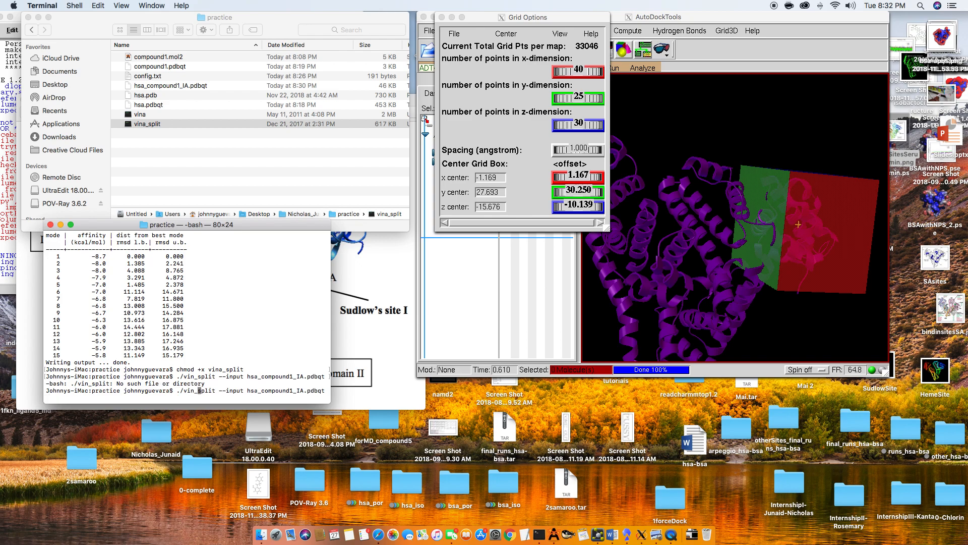
{"action": "type", "text": "a"}
{"action": "key", "text": "Return"}
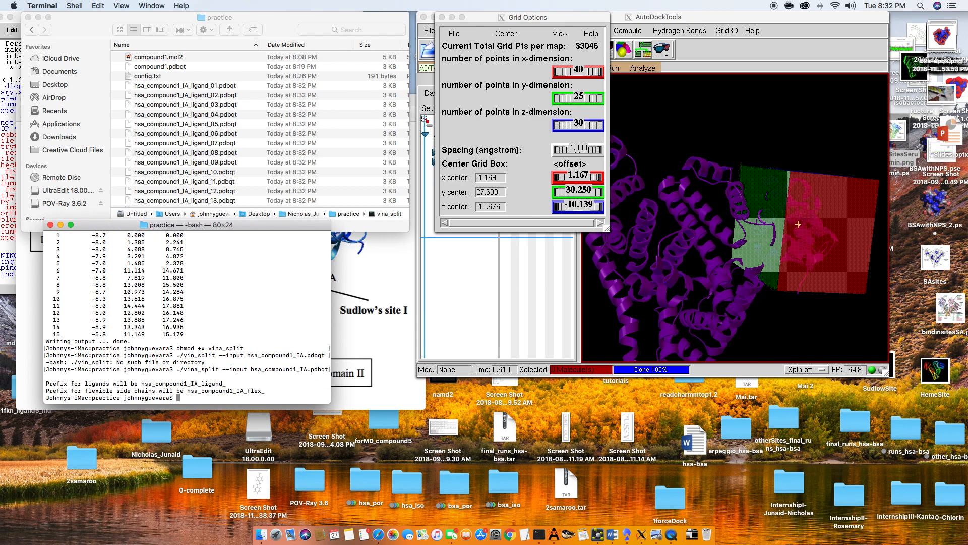
- Examine the separate ligand files in the practice folder and compare them with the combined hsa_compound1_IA.pdbqt
{"action": "left_click", "coordinate": [247, 97]}
{"action": "scroll", "coordinate": [246, 99], "scroll_direction": "down", "scroll_amount": 5}
{"action": "scroll", "coordinate": [247, 99], "scroll_direction": "up", "scroll_amount": 4}
{"action": "scroll", "coordinate": [246, 103], "scroll_direction": "down", "scroll_amount": 5}
{"action": "scroll", "coordinate": [247, 103], "scroll_direction": "up", "scroll_amount": 6}
{"action": "left_click", "coordinate": [187, 86]}
{"action": "left_click", "coordinate": [187, 96]}
{"action": "left_click", "coordinate": [186, 114]}
{"action": "scroll", "coordinate": [185, 144], "scroll_direction": "down", "scroll_amount": 5}
{"action": "scroll", "coordinate": [185, 143], "scroll_direction": "up", "scroll_amount": 5}
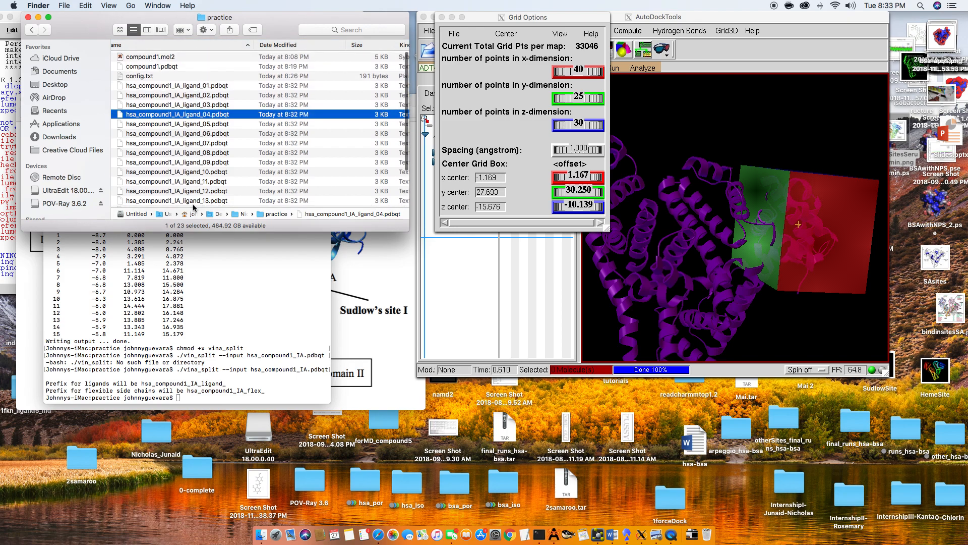
{"action": "scroll", "coordinate": [194, 176], "scroll_direction": "down", "scroll_amount": 3}
{"action": "left_click", "coordinate": [191, 166]}
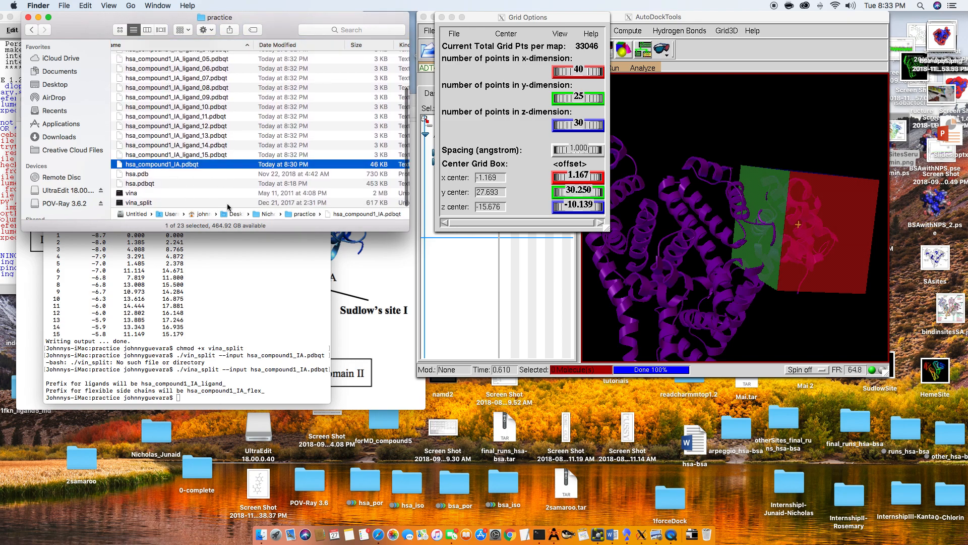
- Read the molecule hsa_compound1_IA_ligand_01.pdbqt from the practice folder into AutoDockTools
{"action": "left_click", "coordinate": [501, 16]}
{"action": "left_click_drag", "start_coordinate": [493, 21], "coordinate": [827, 48]}
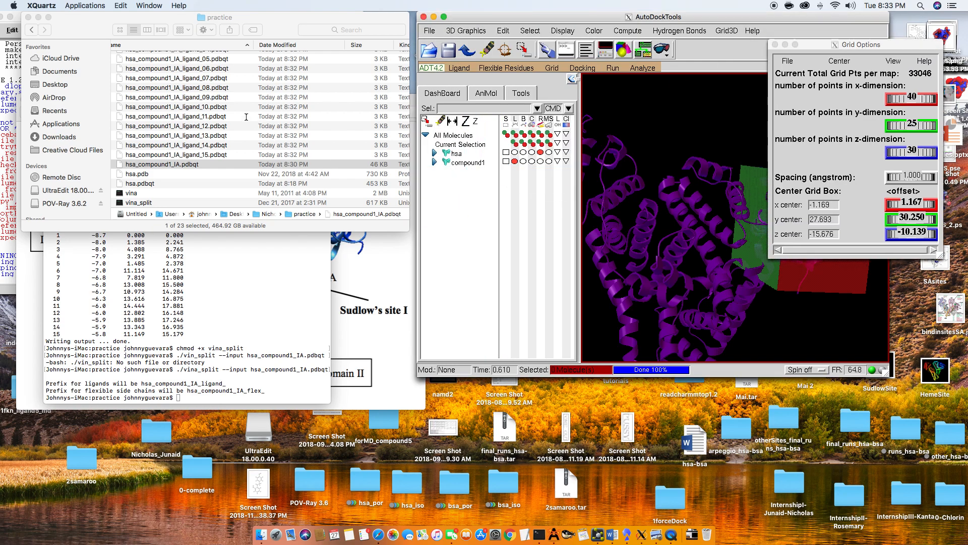
{"action": "scroll", "coordinate": [247, 117], "scroll_direction": "up", "scroll_amount": 3}
{"action": "left_click", "coordinate": [220, 88]}
{"action": "left_click", "coordinate": [220, 88]}
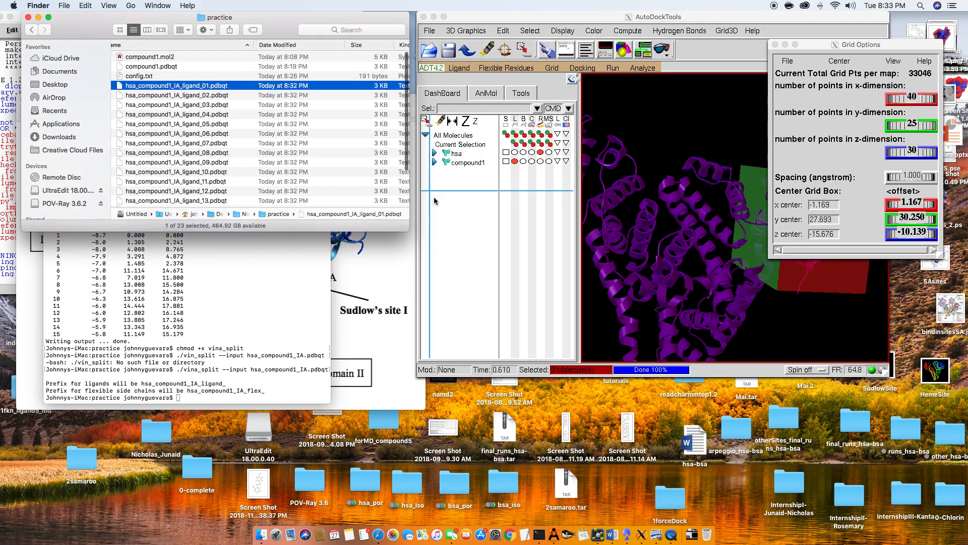
{"action": "left_click", "coordinate": [443, 282]}
{"action": "left_click", "coordinate": [429, 30]}
{"action": "left_click", "coordinate": [448, 51]}
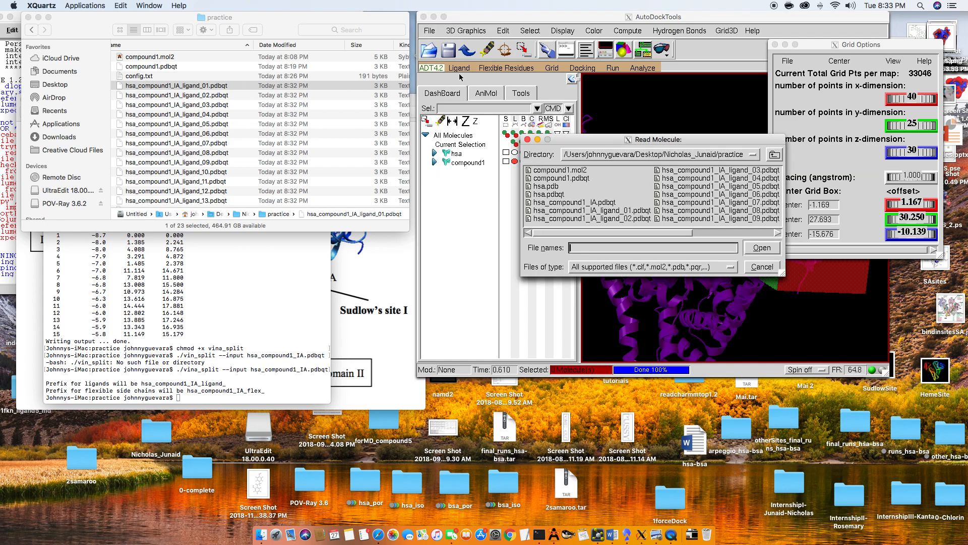
{"action": "left_click", "coordinate": [637, 212]}
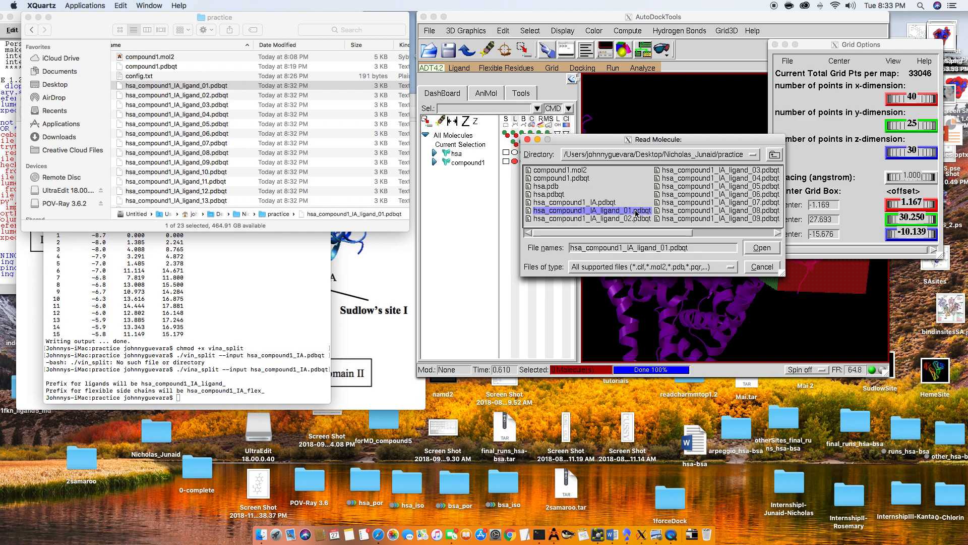
{"action": "double_click", "coordinate": [636, 212]}
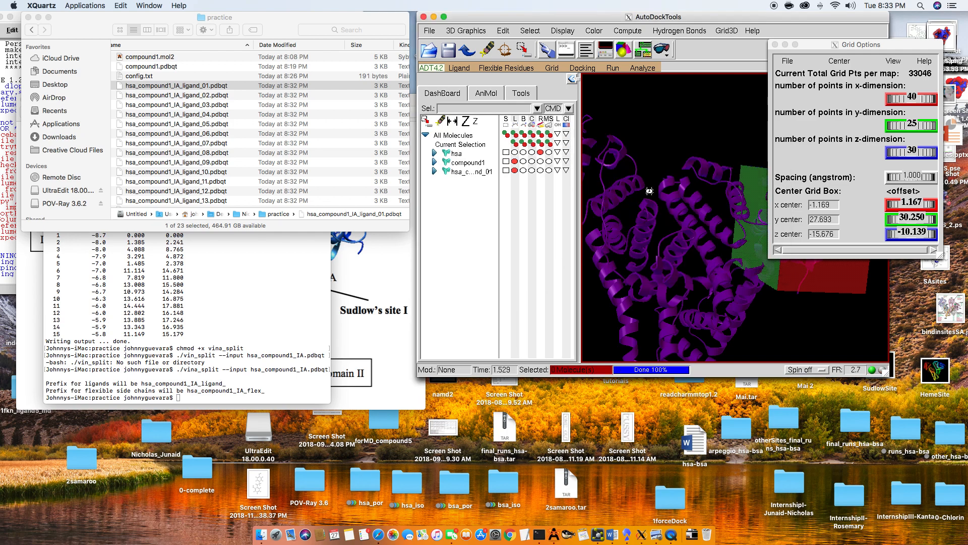
- Close the grid options without saving
{"action": "left_click_drag", "start_coordinate": [852, 45], "coordinate": [651, 173]}
{"action": "left_click", "coordinate": [576, 186]}
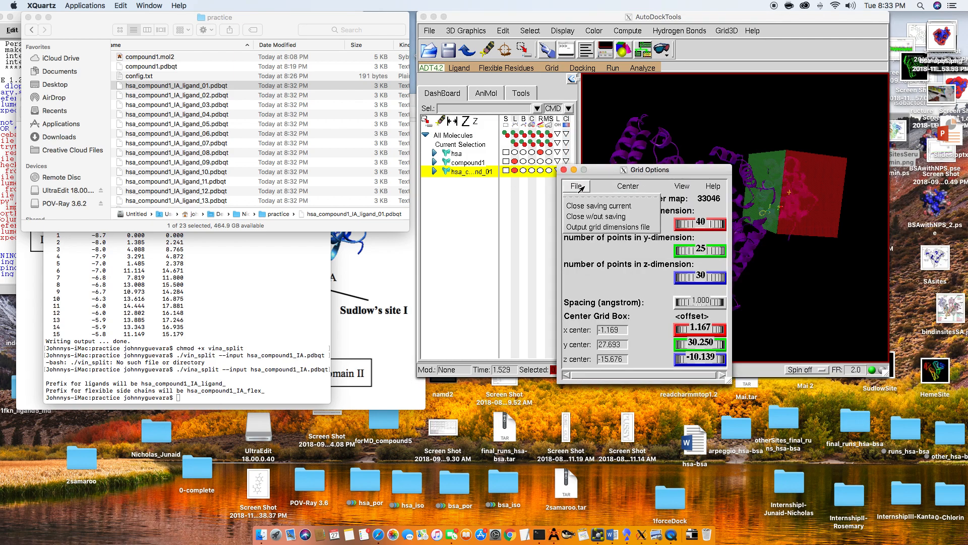
{"action": "left_click", "coordinate": [633, 214]}
- Delete the hsa_compound1_IA_ligand_01 molecule from the loaded molecules
{"action": "left_click_drag", "start_coordinate": [727, 197], "coordinate": [795, 221]}
{"action": "left_click_drag", "start_coordinate": [653, 172], "coordinate": [716, 194]}
{"action": "scroll", "coordinate": [717, 194], "scroll_direction": "up", "scroll_amount": 5}
{"action": "scroll", "coordinate": [715, 193], "scroll_direction": "up", "scroll_amount": 10}
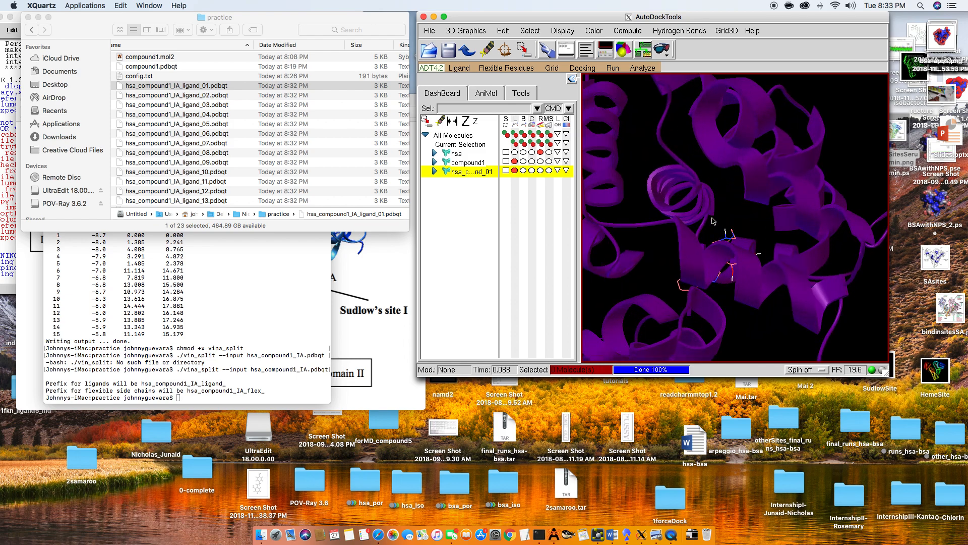
{"action": "left_click_drag", "start_coordinate": [732, 204], "coordinate": [681, 241]}
{"action": "scroll", "coordinate": [722, 236], "scroll_direction": "down", "scroll_amount": 4}
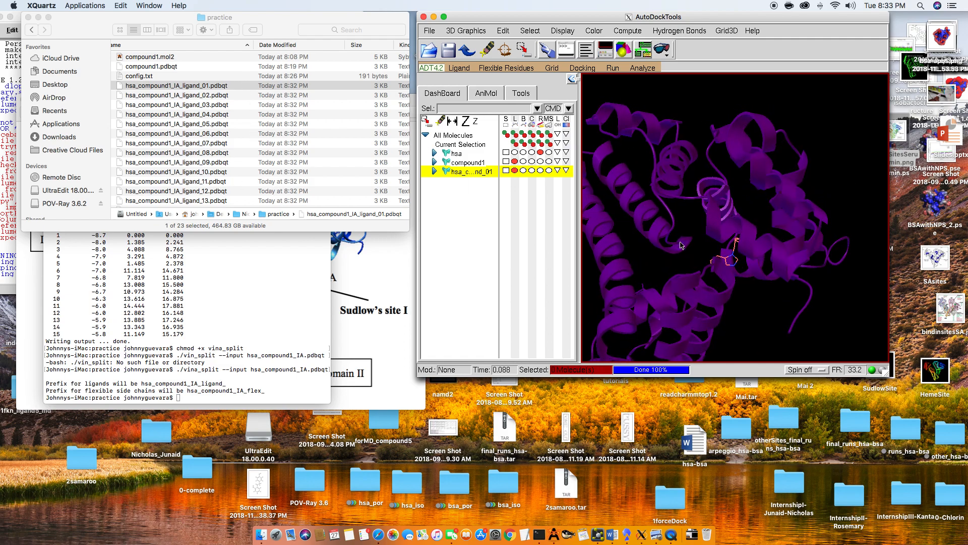
{"action": "right_click", "coordinate": [508, 173]}
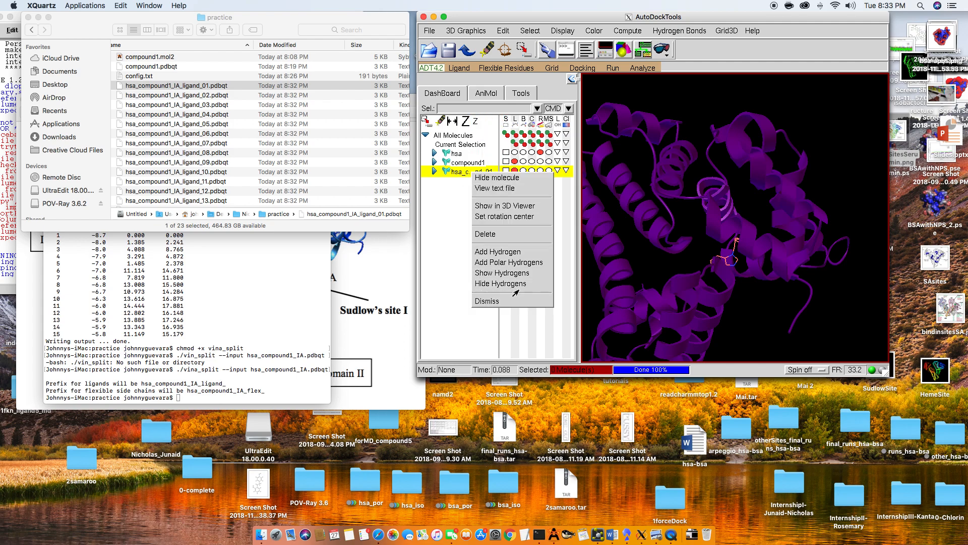
{"action": "left_click", "coordinate": [519, 235]}
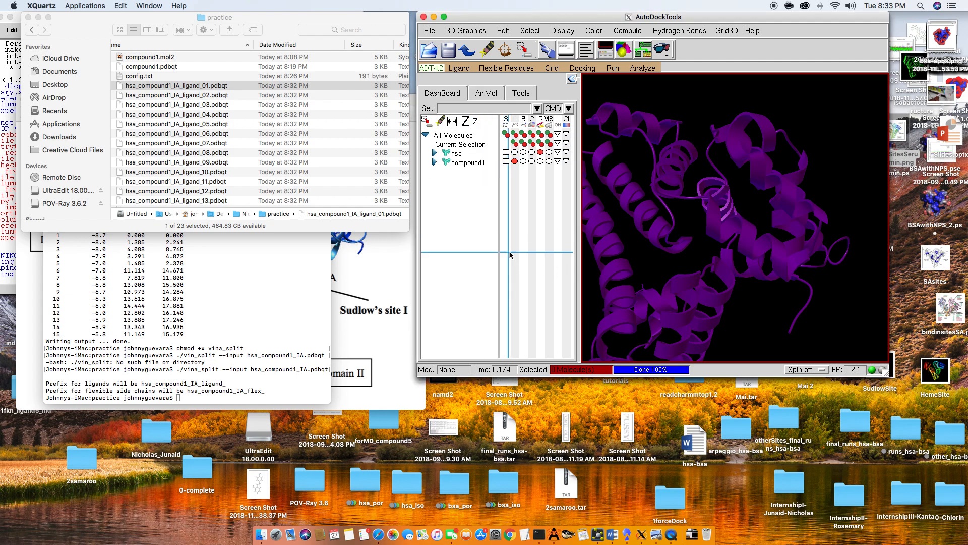
- Open hsa_compound1_IA.pdbqt as an AutoDock Vina result, loading it as a single molecule with multiple conformations
{"action": "scroll", "coordinate": [219, 157], "scroll_direction": "down", "scroll_amount": 4}
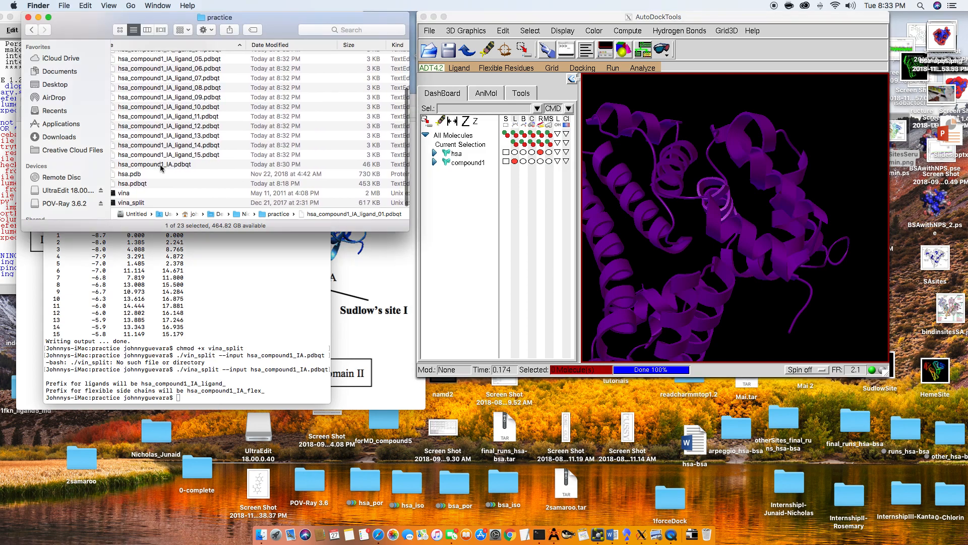
{"action": "left_click", "coordinate": [155, 165]}
{"action": "left_click", "coordinate": [641, 69]}
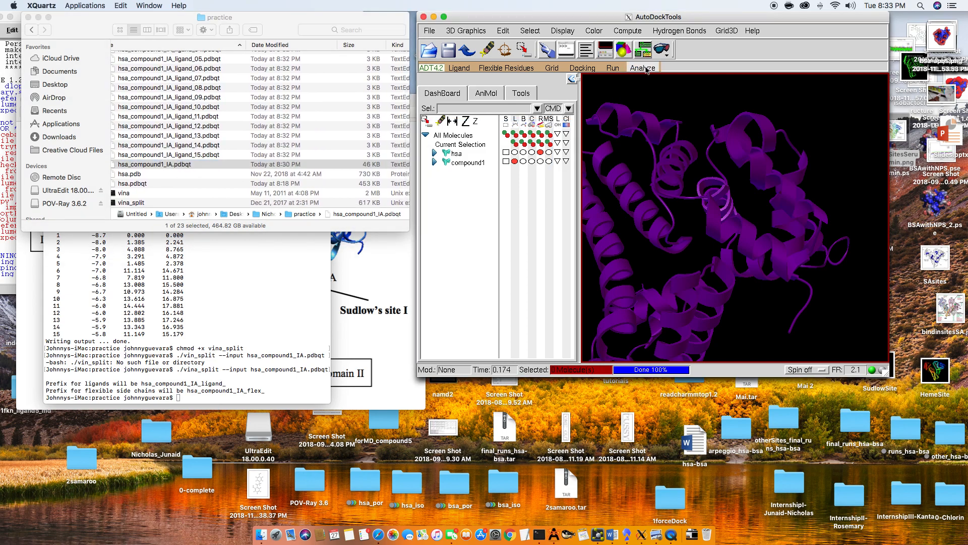
{"action": "left_click", "coordinate": [643, 68]}
{"action": "mouse_move", "coordinate": [672, 87]}
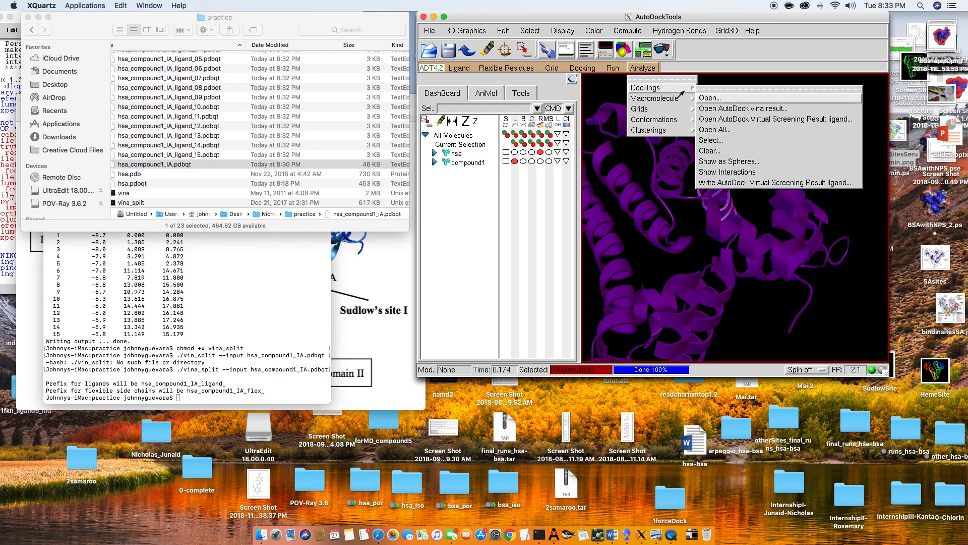
{"action": "left_click", "coordinate": [749, 109]}
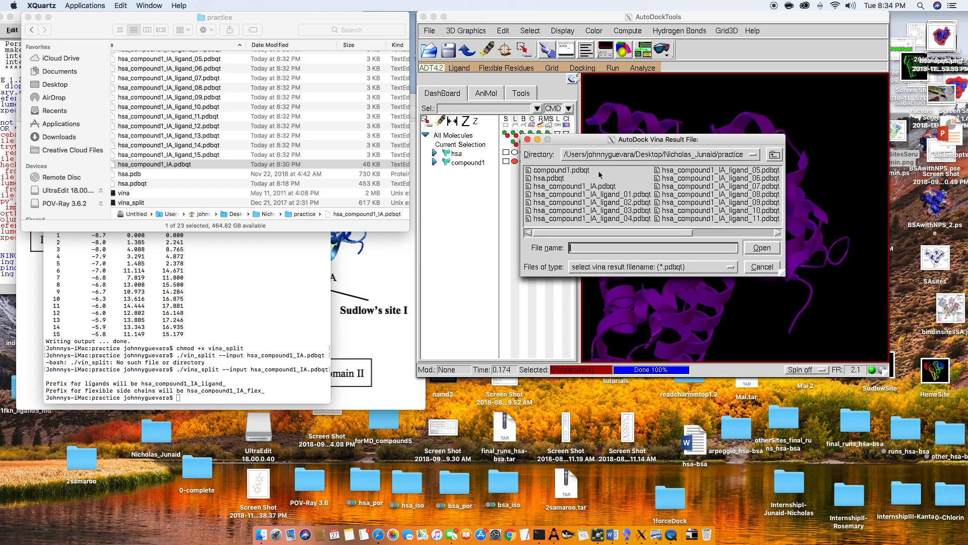
{"action": "left_click", "coordinate": [600, 187]}
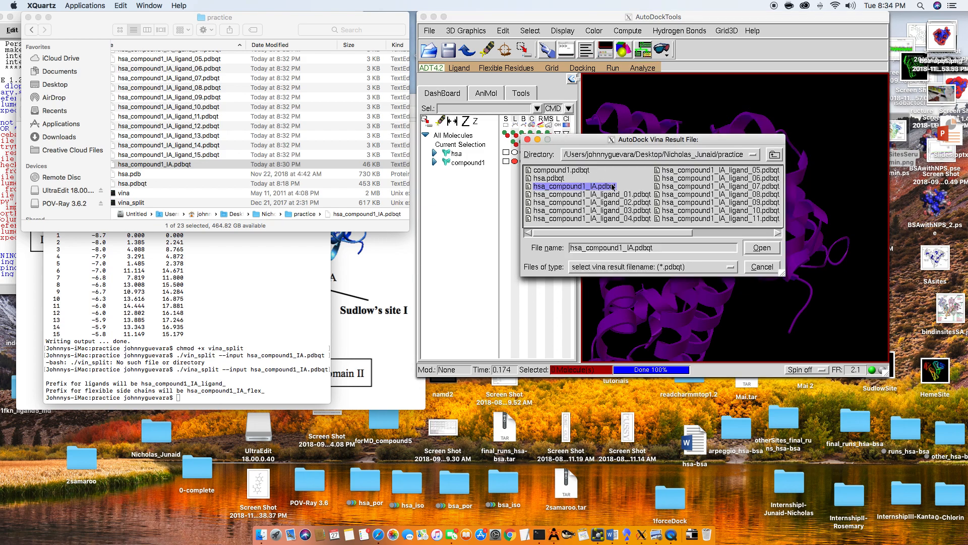
{"action": "double_click", "coordinate": [612, 187]}
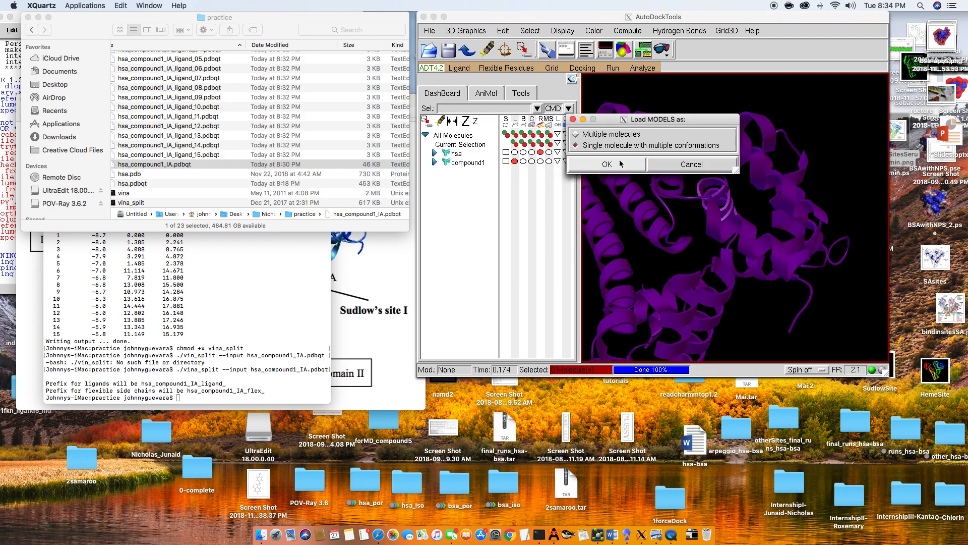
{"action": "left_click", "coordinate": [607, 164]}
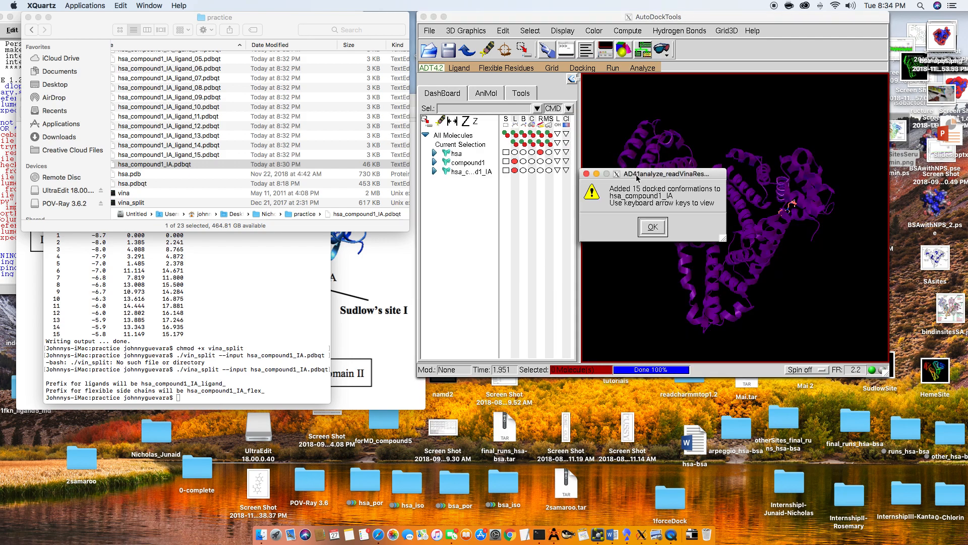
{"action": "left_click", "coordinate": [653, 225]}
- Examine the docked conformations of hsa_compound1_IA one after another in the hsa binding site
{"action": "left_click_drag", "start_coordinate": [674, 183], "coordinate": [693, 193]}
{"action": "right_click_drag", "start_coordinate": [779, 188], "coordinate": [733, 184]}
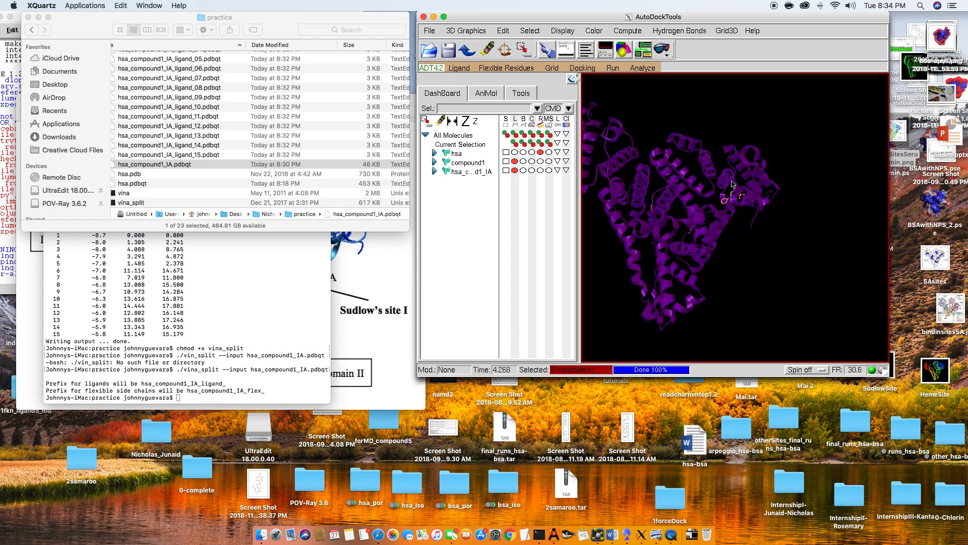
{"action": "scroll", "coordinate": [732, 184], "scroll_direction": "up", "scroll_amount": 4}
{"action": "left_click_drag", "start_coordinate": [699, 202], "coordinate": [717, 217]}
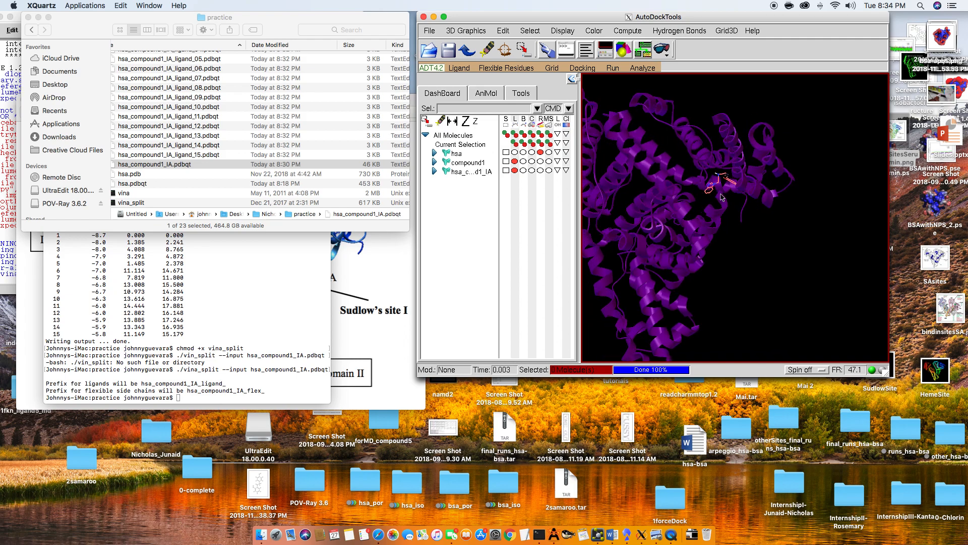
{"action": "scroll", "coordinate": [727, 174], "scroll_direction": "up", "scroll_amount": 5}
{"action": "scroll", "coordinate": [714, 143], "scroll_direction": "down", "scroll_amount": 6}
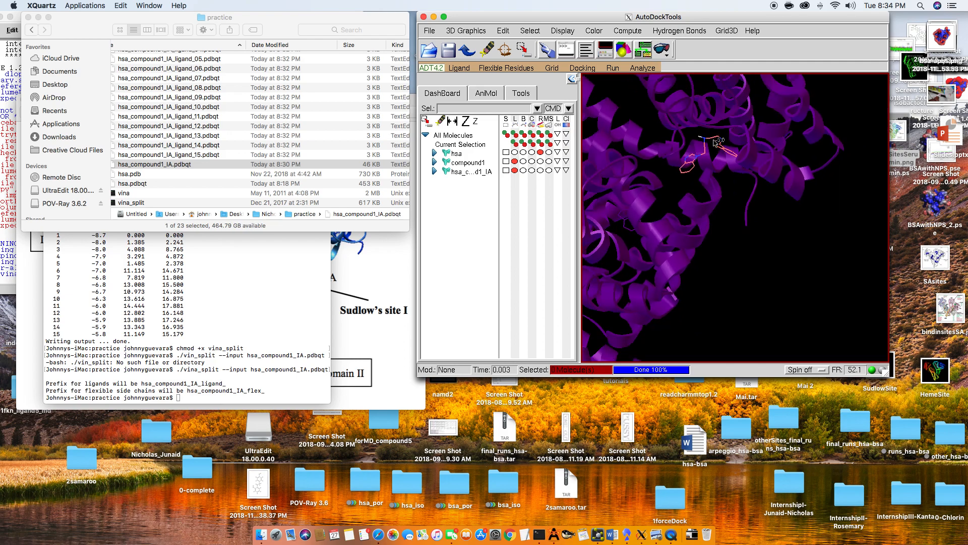
{"action": "left_click_drag", "start_coordinate": [663, 199], "coordinate": [710, 230]}
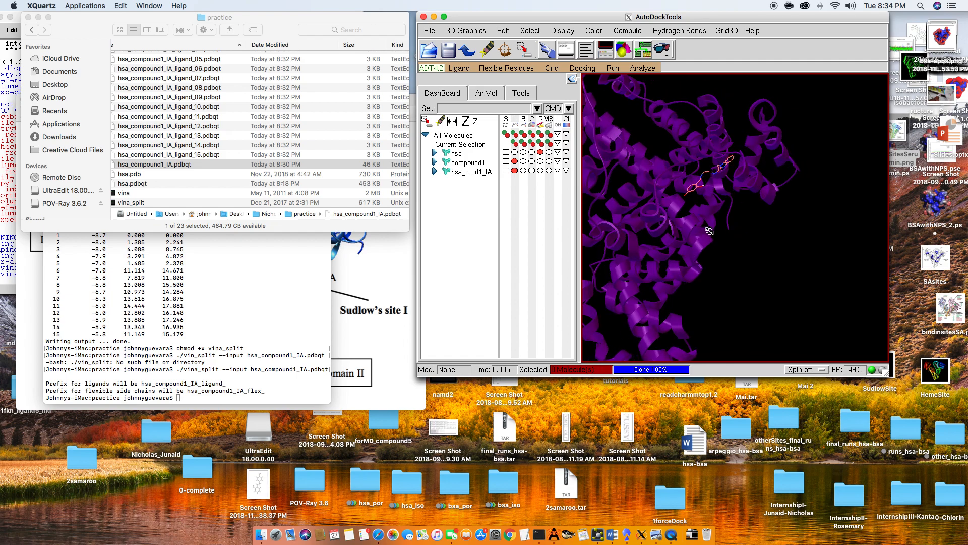
{"action": "key", "text": "Right"}
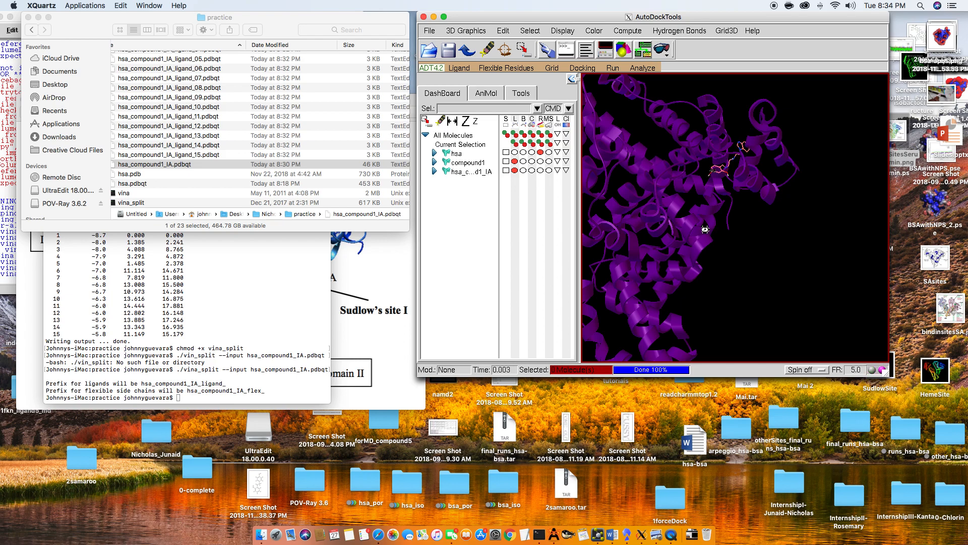
{"action": "key", "text": "Right"}
{"action": "key", "text": "Right"}
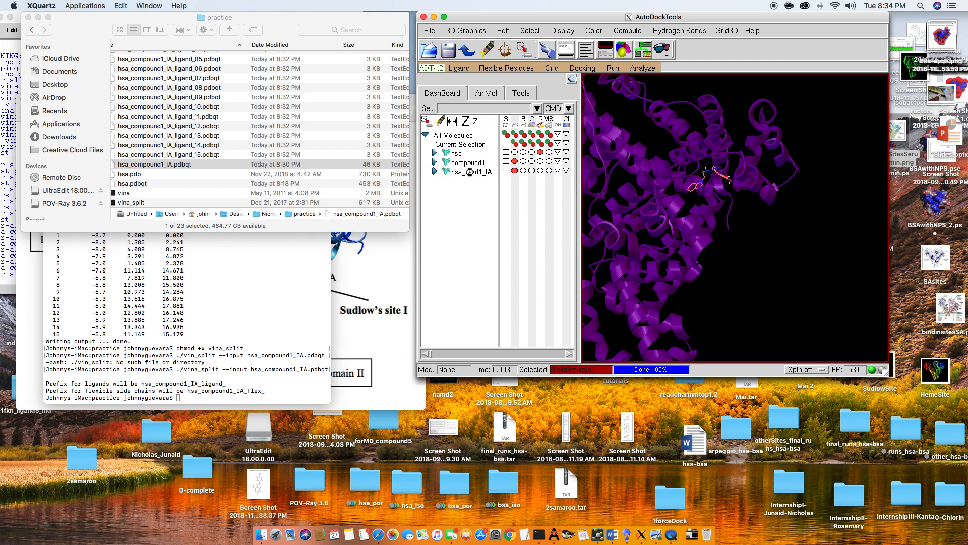
- Delete the multi-conformation hsa_compound1_IA molecule from the loaded molecules
{"action": "scroll", "coordinate": [219, 90], "scroll_direction": "up", "scroll_amount": 3}
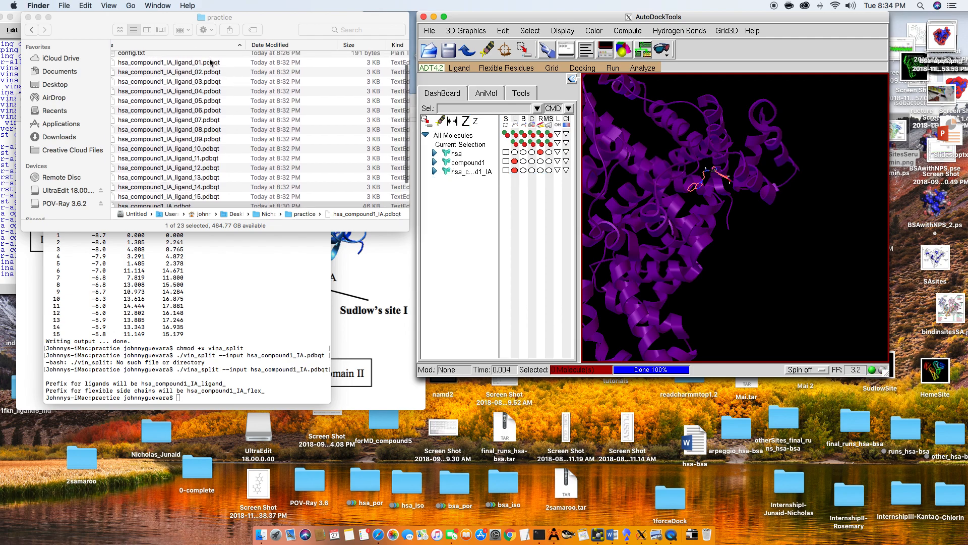
{"action": "right_click", "coordinate": [486, 174]}
{"action": "left_click", "coordinate": [510, 237]}
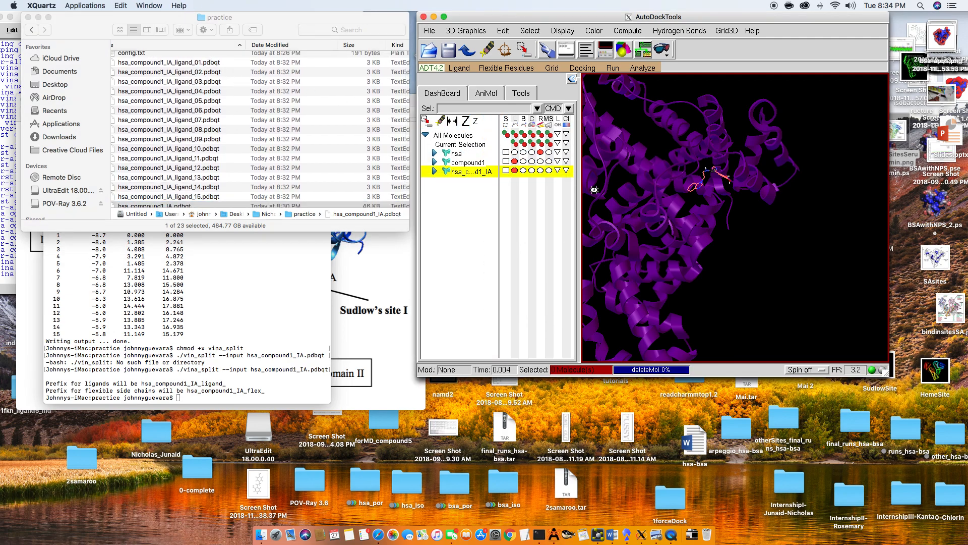
- Load the separate pose file hsa_compound1_IA_ligand_01.pdbqt again beside hsa and compound1
{"action": "left_click", "coordinate": [429, 30]}
{"action": "left_click", "coordinate": [459, 57]}
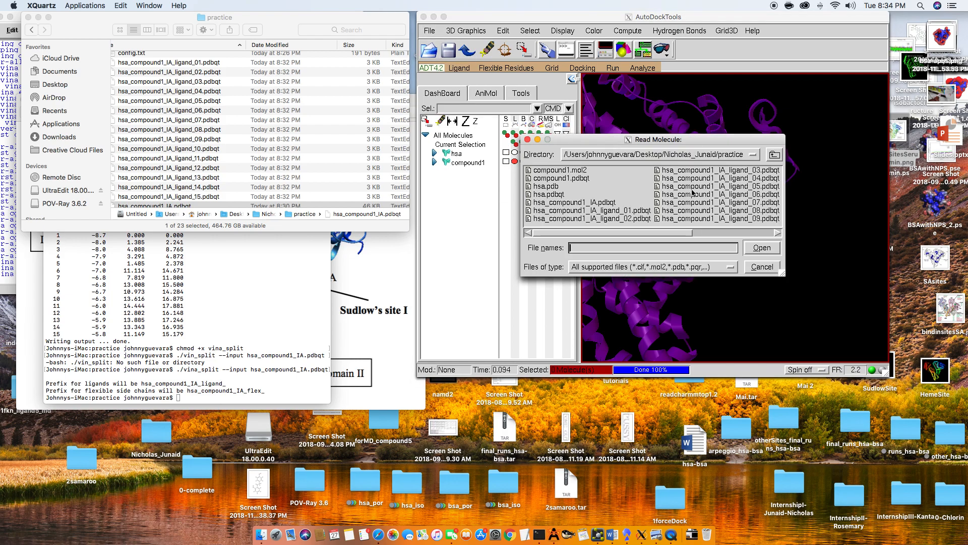
{"action": "double_click", "coordinate": [614, 209]}
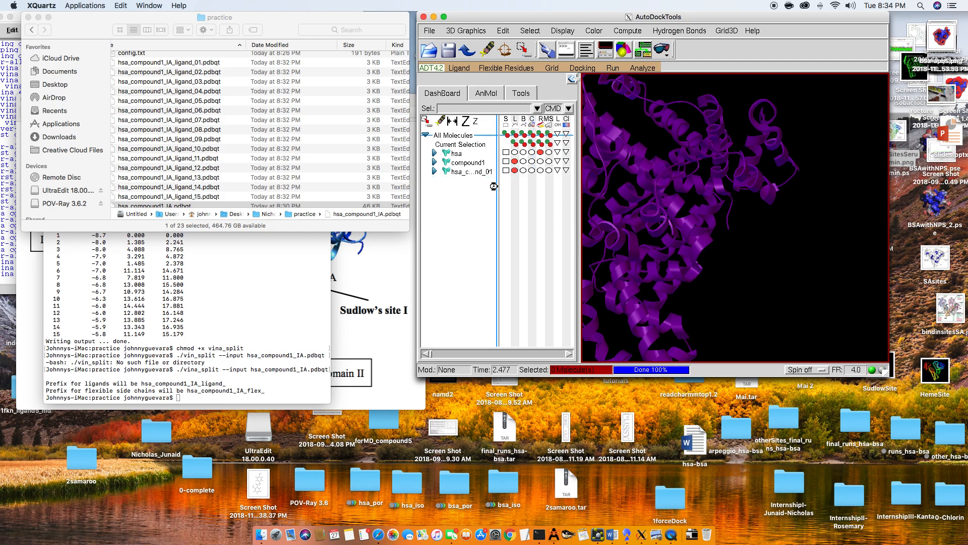
{"action": "left_click", "coordinate": [429, 30]}
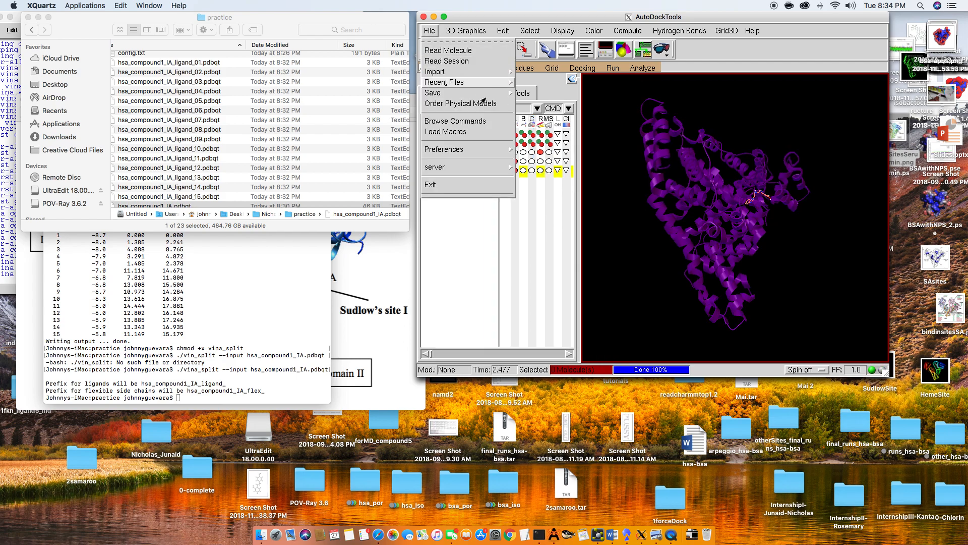
{"action": "left_click", "coordinate": [541, 232]}
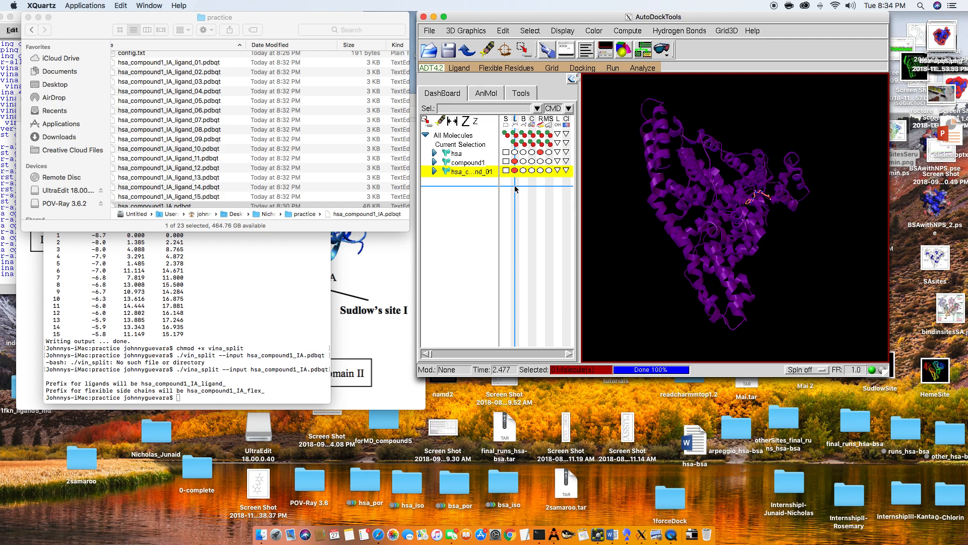
- Select the whole hsa_compound1_IA_ligand_01 molecule and inspect its position in the hsa structure
{"action": "left_click", "coordinate": [506, 171]}
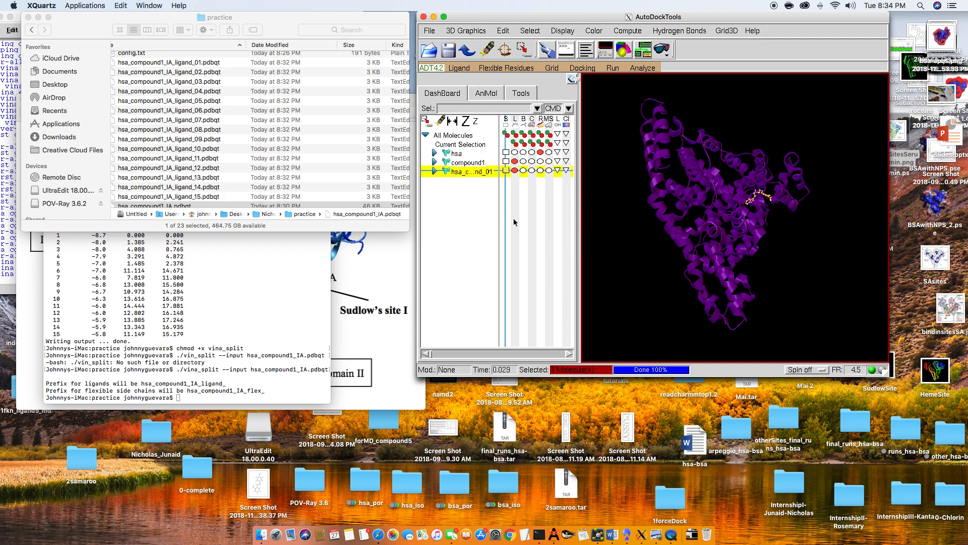
{"action": "left_click_drag", "start_coordinate": [734, 209], "coordinate": [752, 226]}
{"action": "scroll", "coordinate": [756, 189], "scroll_direction": "up", "scroll_amount": 8}
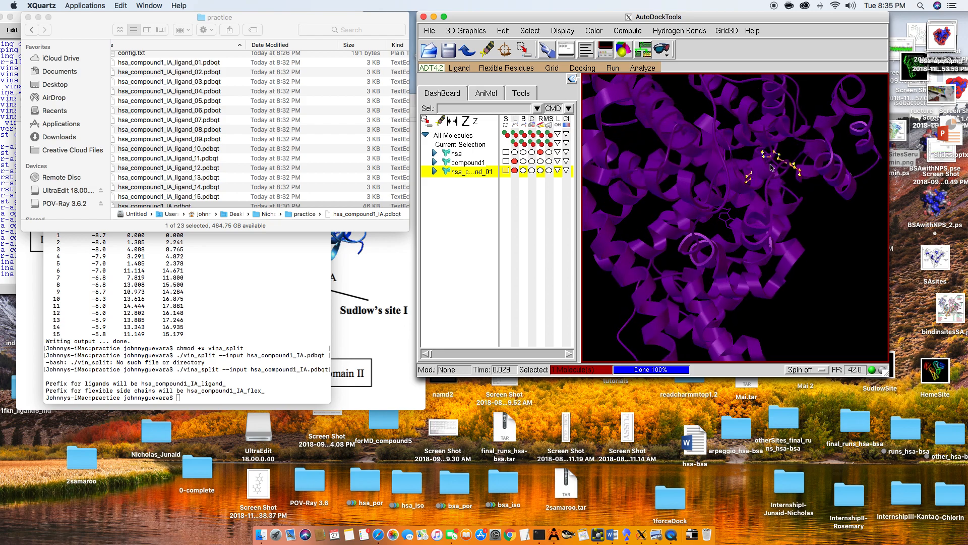
{"action": "left_click_drag", "start_coordinate": [770, 165], "coordinate": [811, 170]}
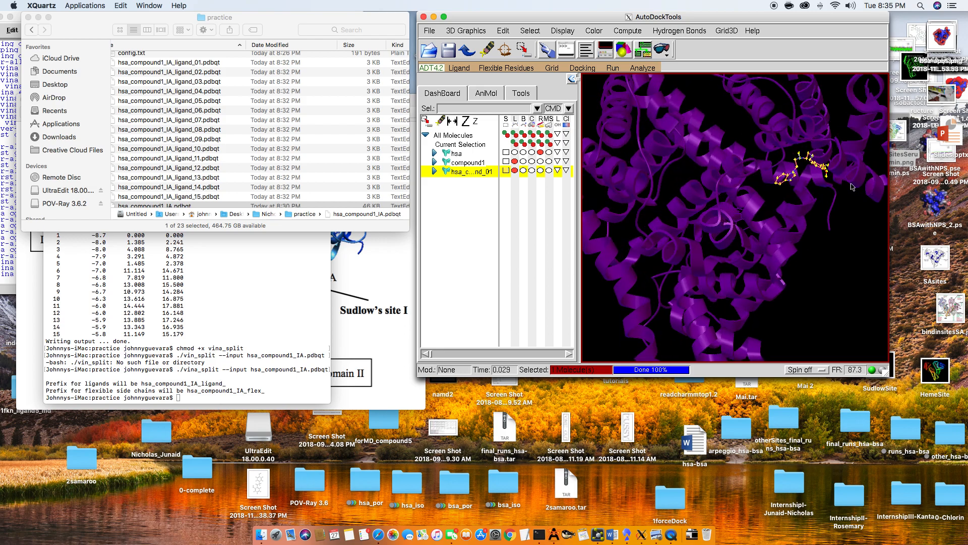
{"action": "left_click_drag", "start_coordinate": [773, 200], "coordinate": [791, 192]}
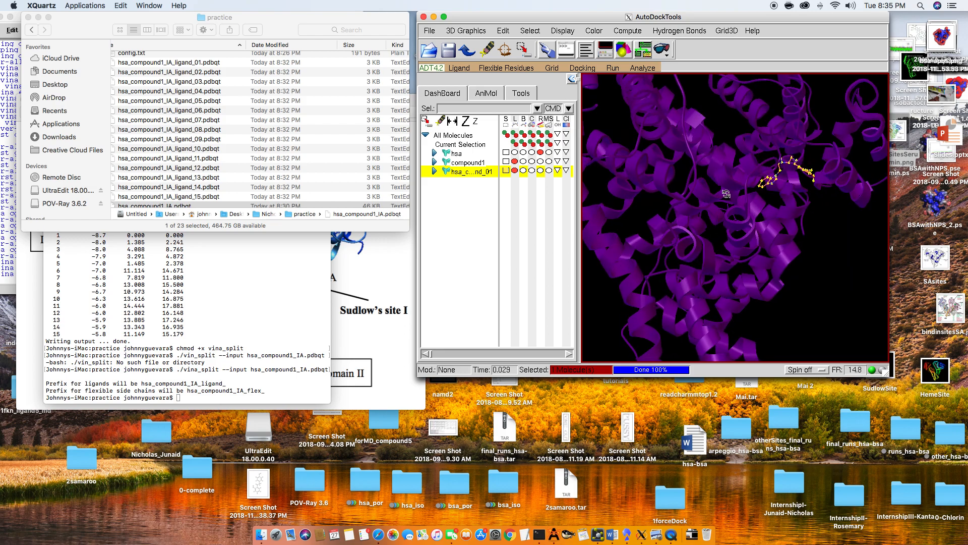
{"action": "left_click_drag", "start_coordinate": [727, 194], "coordinate": [711, 186]}
- Set up a PDB export of the selected ligand pose with the Downloads folder as its destination
{"action": "left_click", "coordinate": [429, 31]}
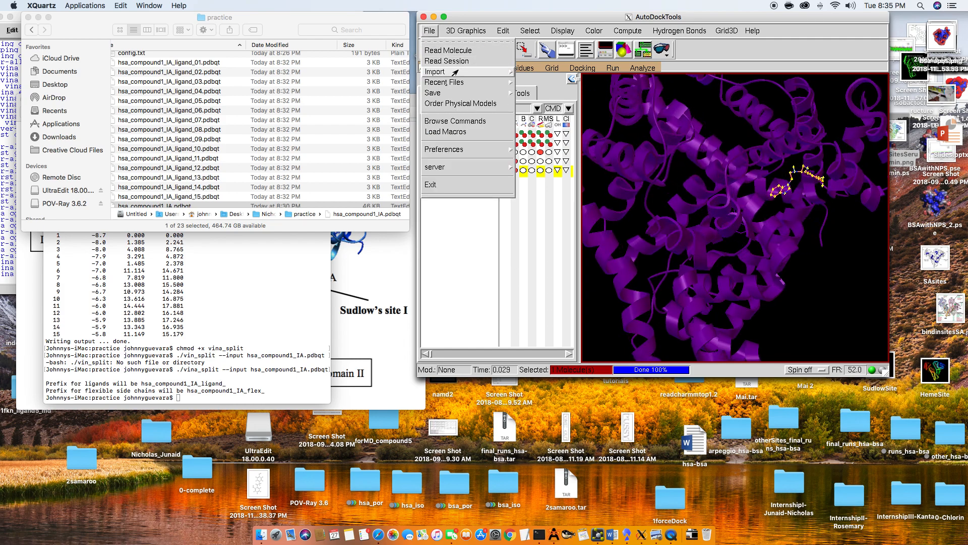
{"action": "mouse_move", "coordinate": [470, 94]}
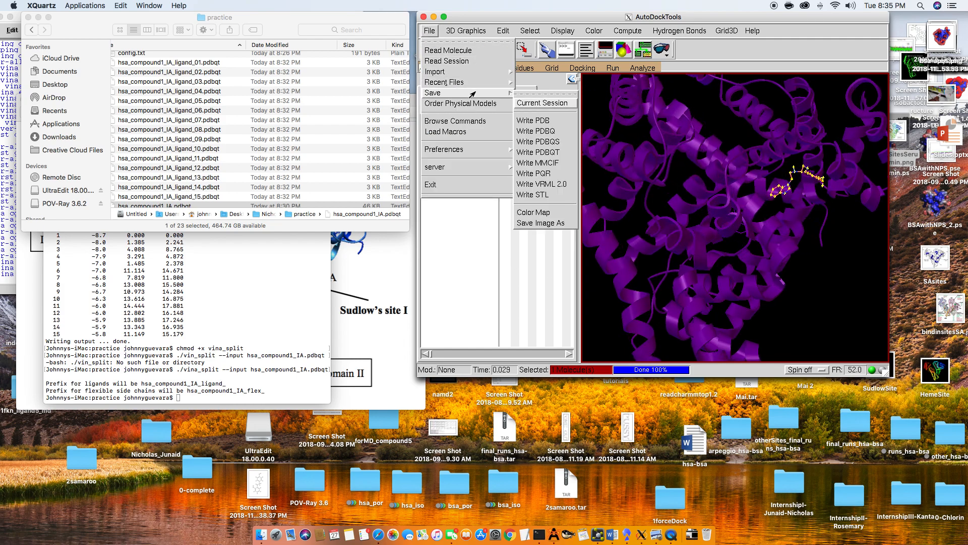
{"action": "left_click", "coordinate": [557, 123]}
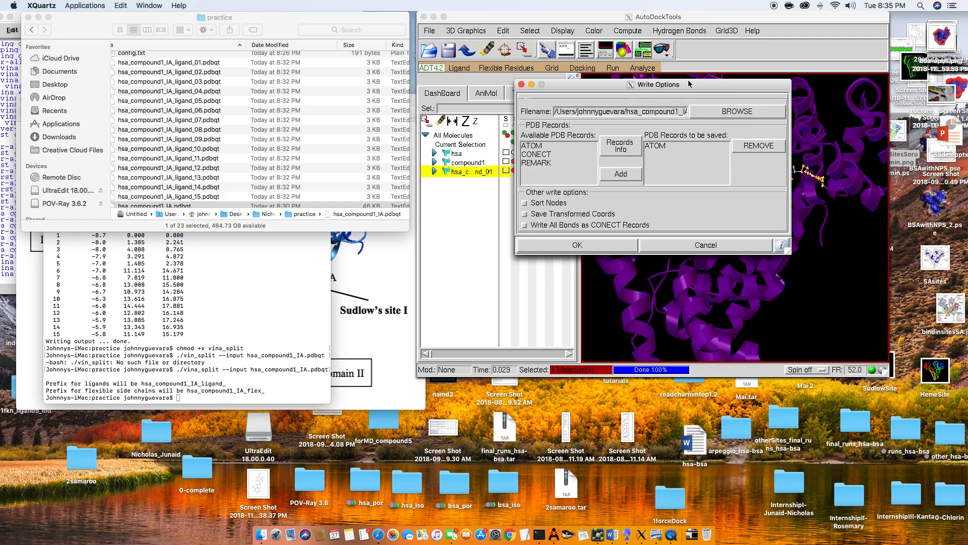
{"action": "left_click_drag", "start_coordinate": [609, 94], "coordinate": [574, 114]}
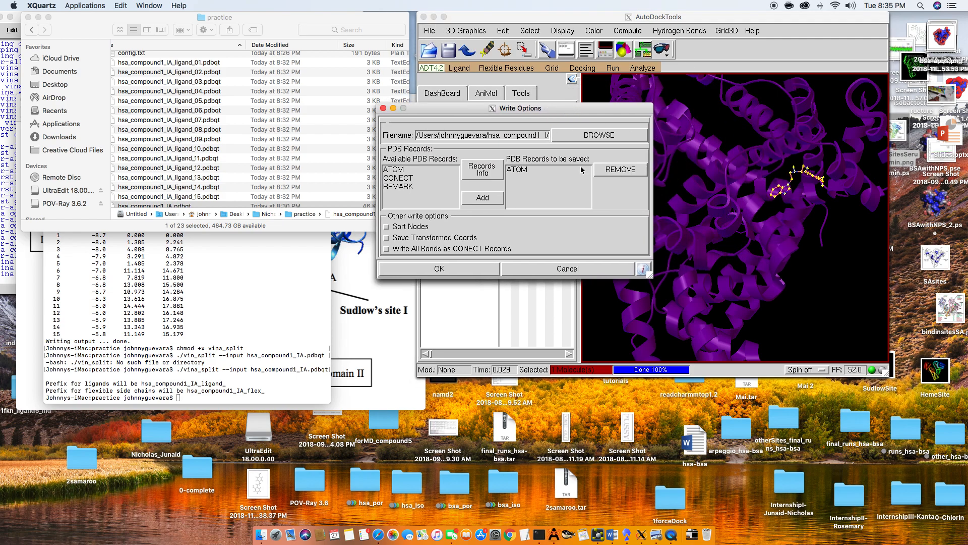
{"action": "left_click", "coordinate": [487, 136]}
{"action": "left_click_drag", "start_coordinate": [484, 135], "coordinate": [595, 143]}
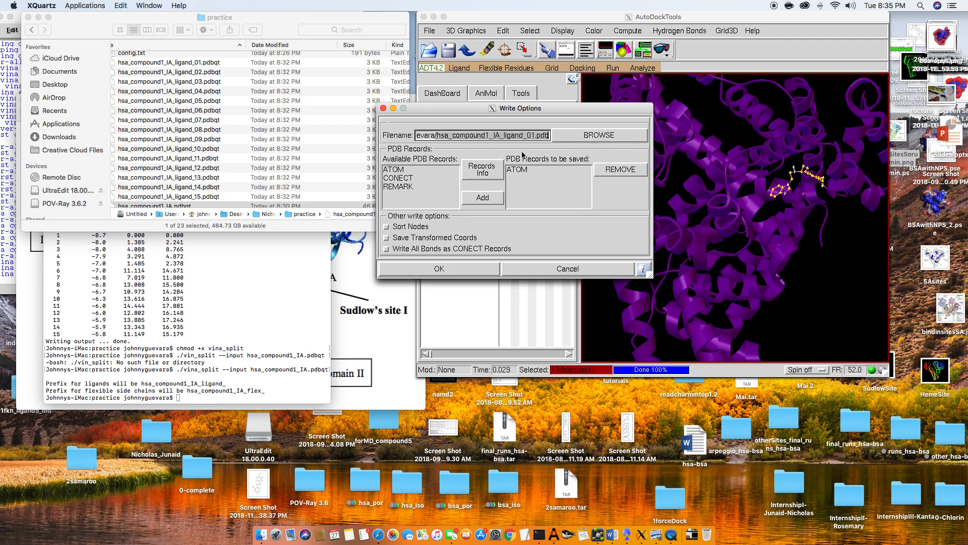
{"action": "left_click", "coordinate": [434, 135]}
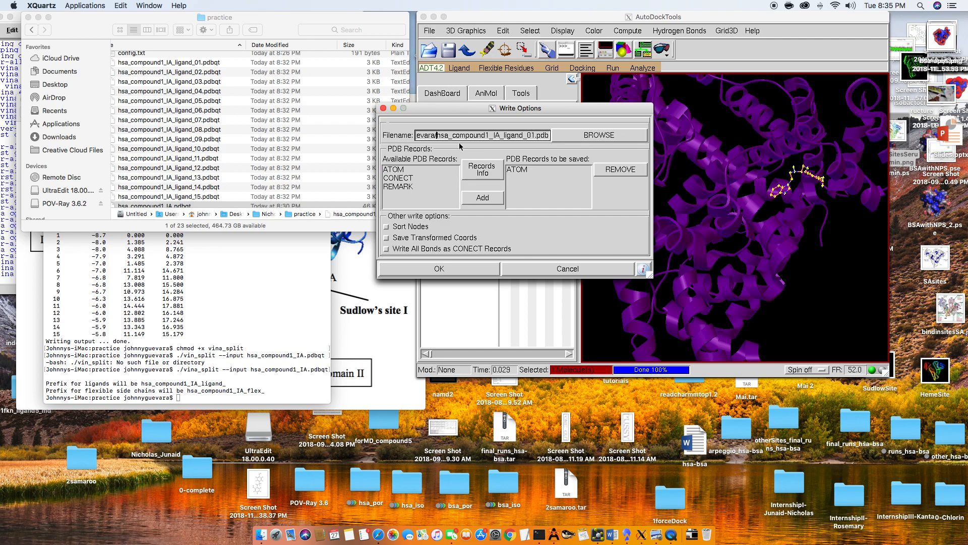
{"action": "type", "text": "Downloads/"}
- Name the PDB output hsa_compound1_IA_bestpose.pdb and write the file
{"action": "left_click_drag", "start_coordinate": [477, 139], "coordinate": [569, 146]}
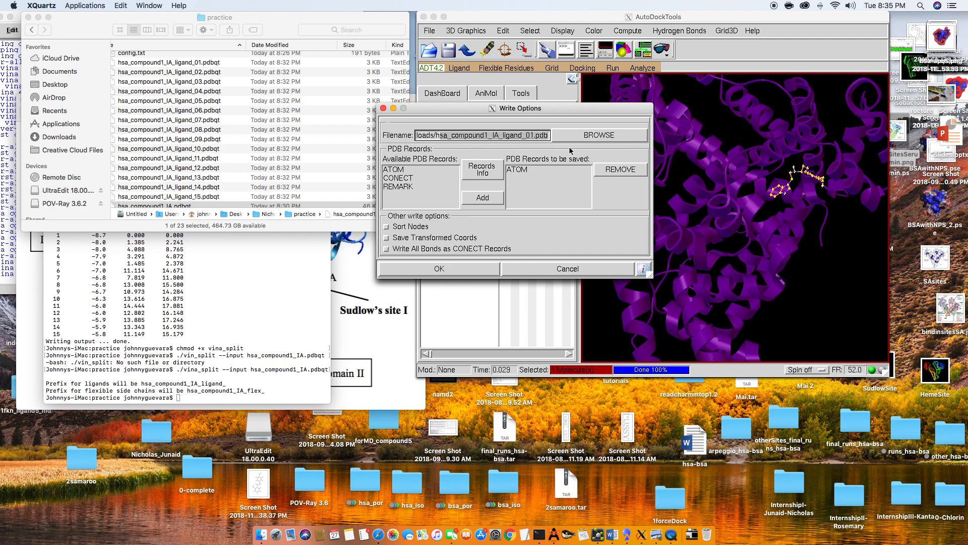
{"action": "left_click", "coordinate": [534, 137]}
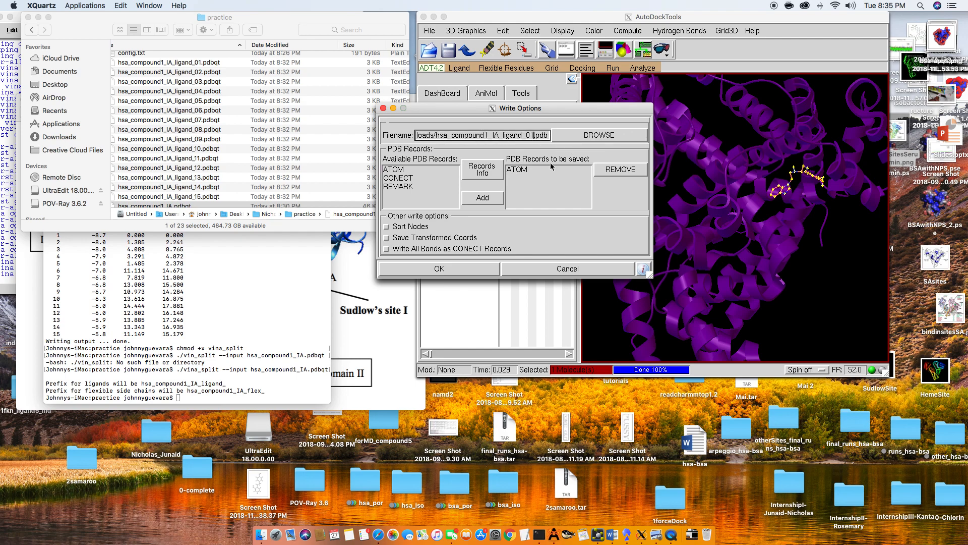
{"action": "key", "text": "BackSpace"}
{"action": "key", "text": "BackSpace"}
{"action": "key", "text": "BackSpace"}
{"action": "key", "text": "BackSpace"}
{"action": "key", "text": "BackSpace"}
{"action": "key", "text": "BackSpace"}
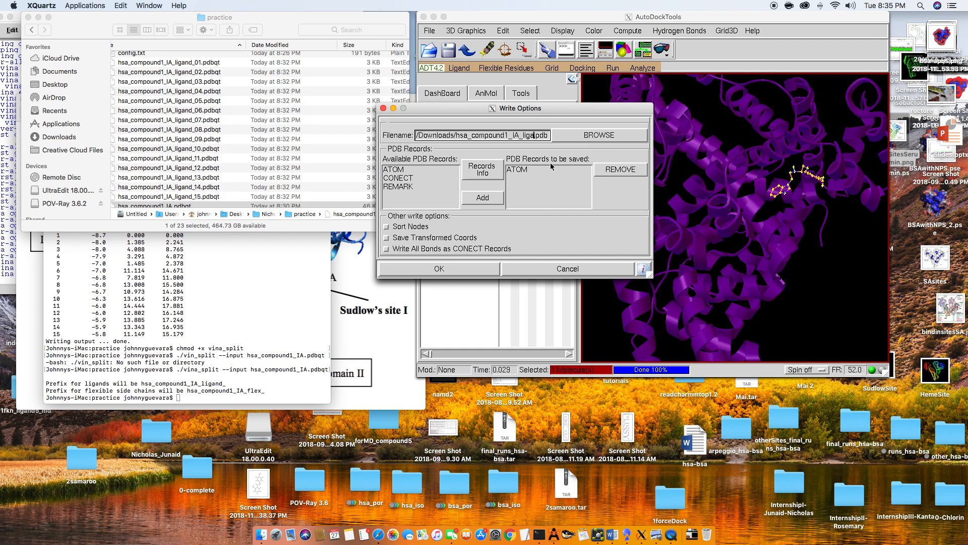
{"action": "key", "text": "BackSpace"}
{"action": "key", "text": "BackSpace"}
{"action": "key", "text": "BackSpace"}
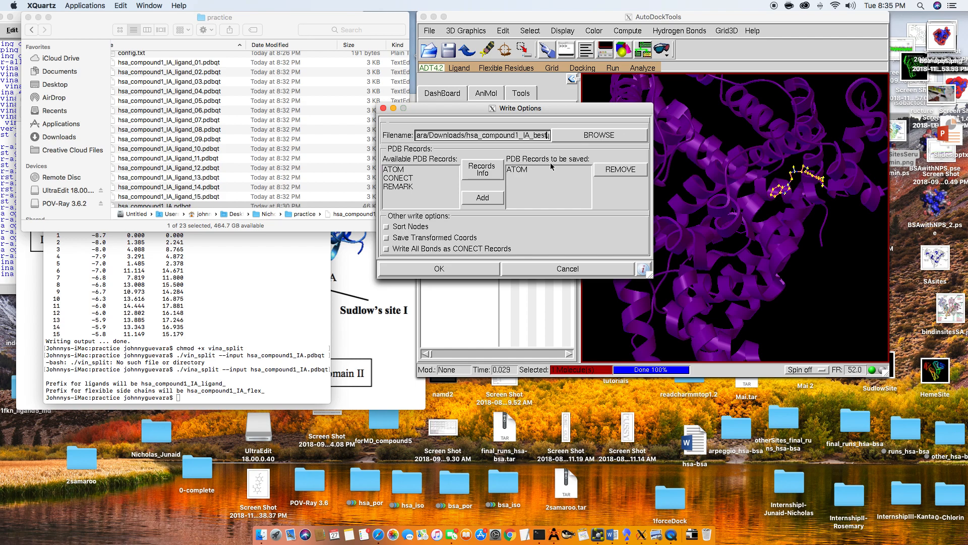
{"action": "type", "text": "pose.pc"}
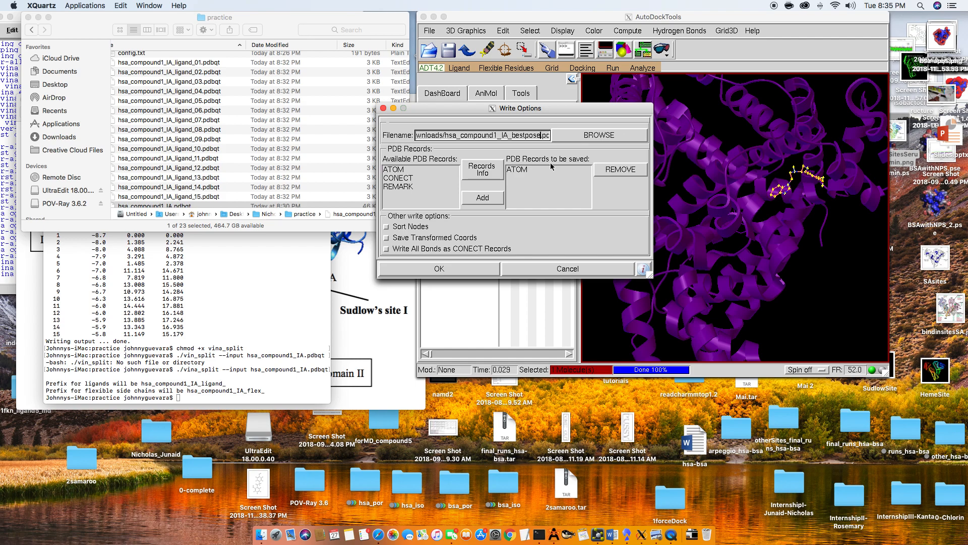
{"action": "left_click", "coordinate": [451, 268]}
- Move hsa_compound1_IA_bestpose.pdb from Downloads into the practice folder in Finder
{"action": "left_click", "coordinate": [275, 121]}
{"action": "scroll", "coordinate": [276, 122], "scroll_direction": "up", "scroll_amount": 3}
{"action": "left_click", "coordinate": [692, 535]}
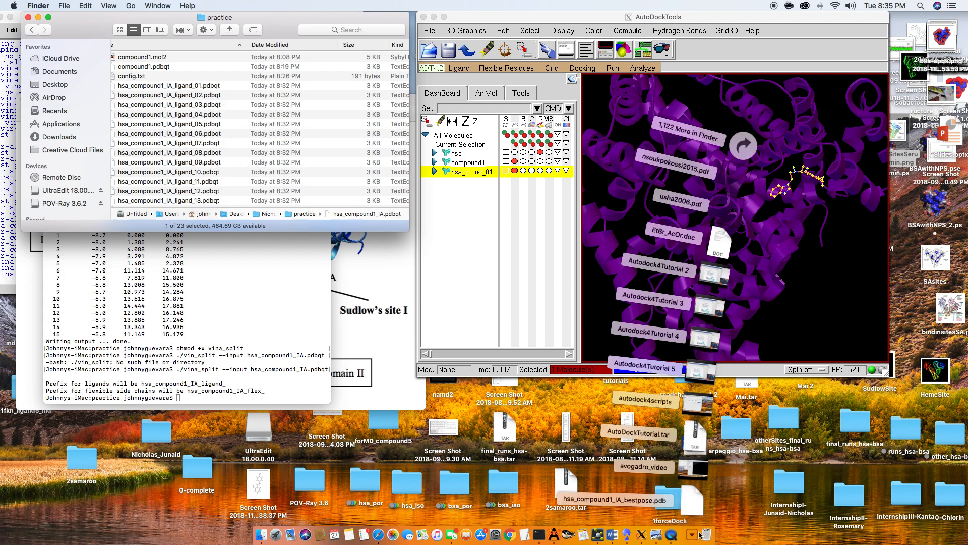
{"action": "left_click_drag", "start_coordinate": [691, 502], "coordinate": [217, 121]}
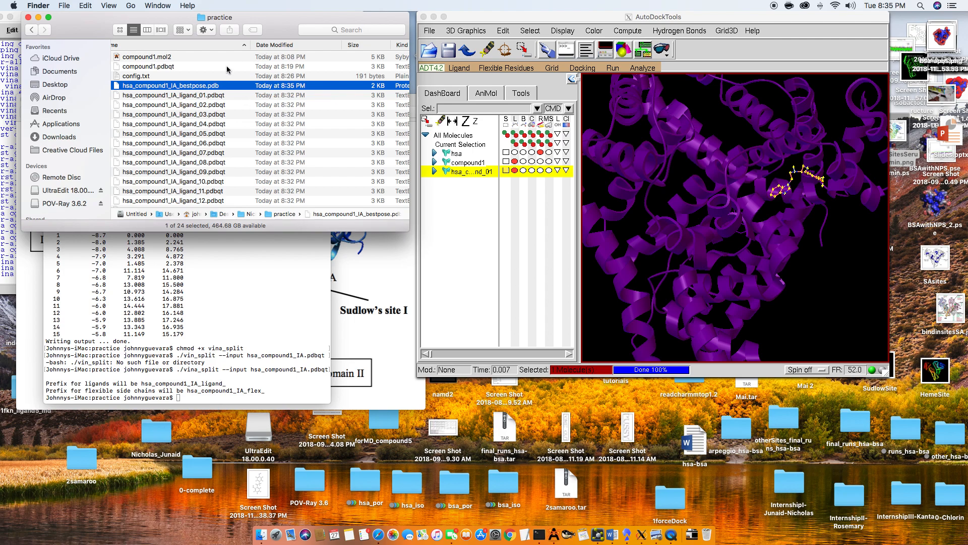
- Review the docking files in the practice folder and examine the selected pose within hsa in AutoDockTools
{"action": "left_click", "coordinate": [112, 242]}
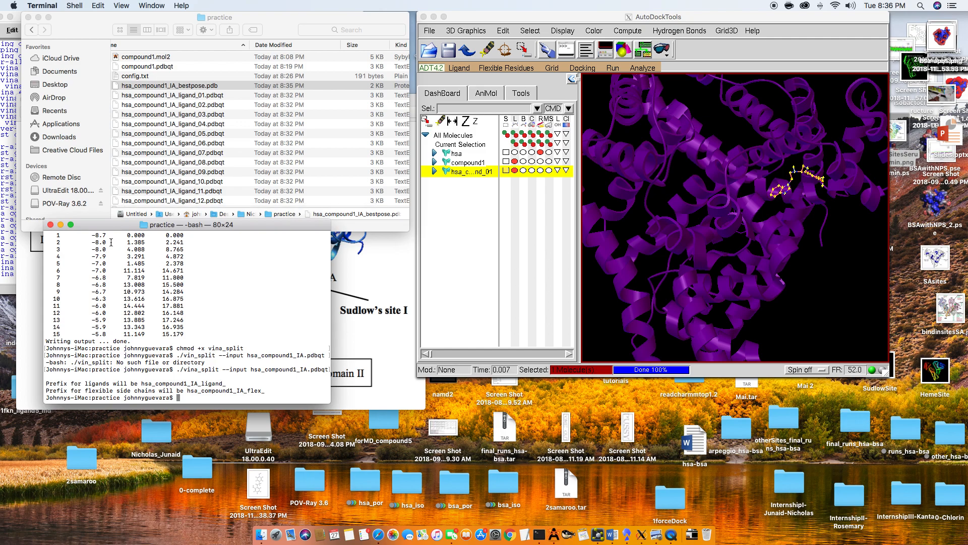
{"action": "left_click", "coordinate": [203, 87]}
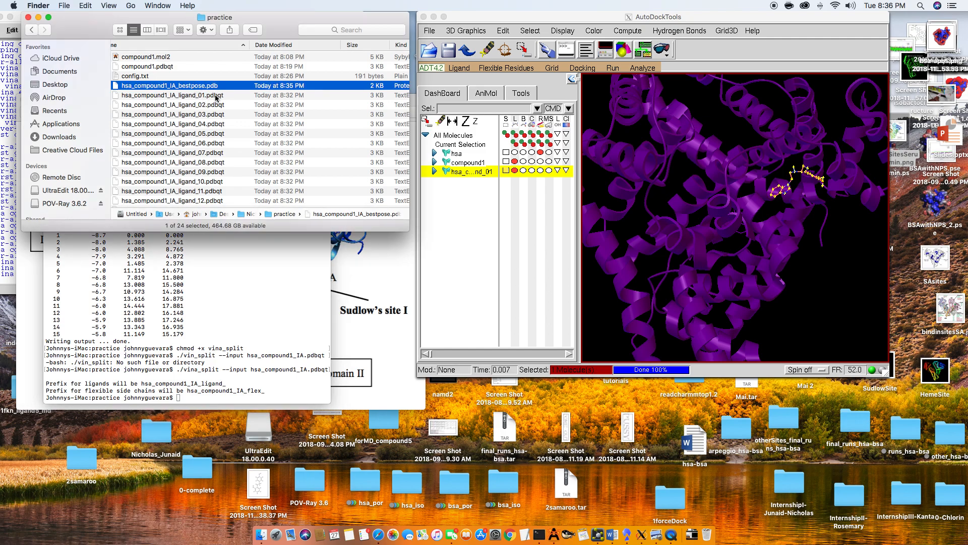
{"action": "scroll", "coordinate": [228, 96], "scroll_direction": "down", "scroll_amount": 5}
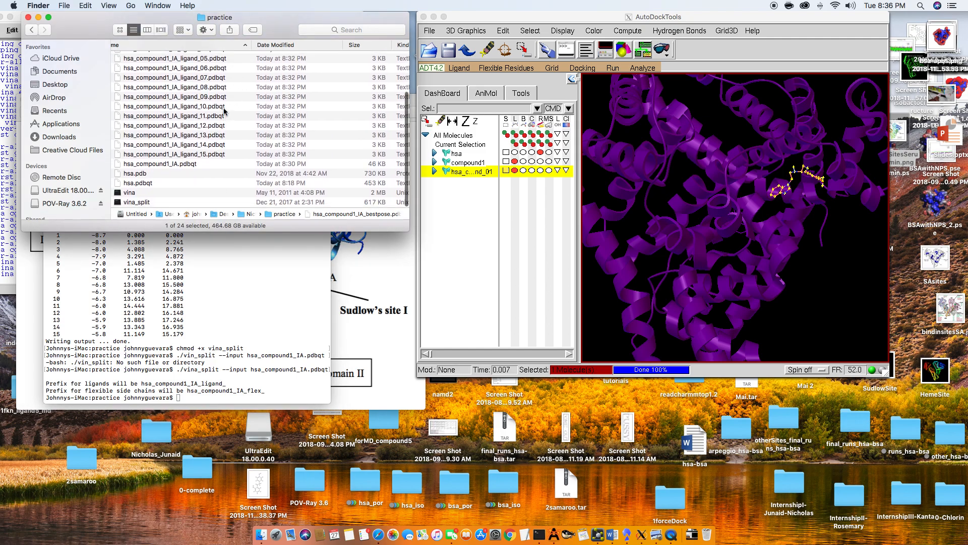
{"action": "scroll", "coordinate": [223, 112], "scroll_direction": "right", "scroll_amount": 1}
{"action": "scroll", "coordinate": [223, 117], "scroll_direction": "left", "scroll_amount": 1}
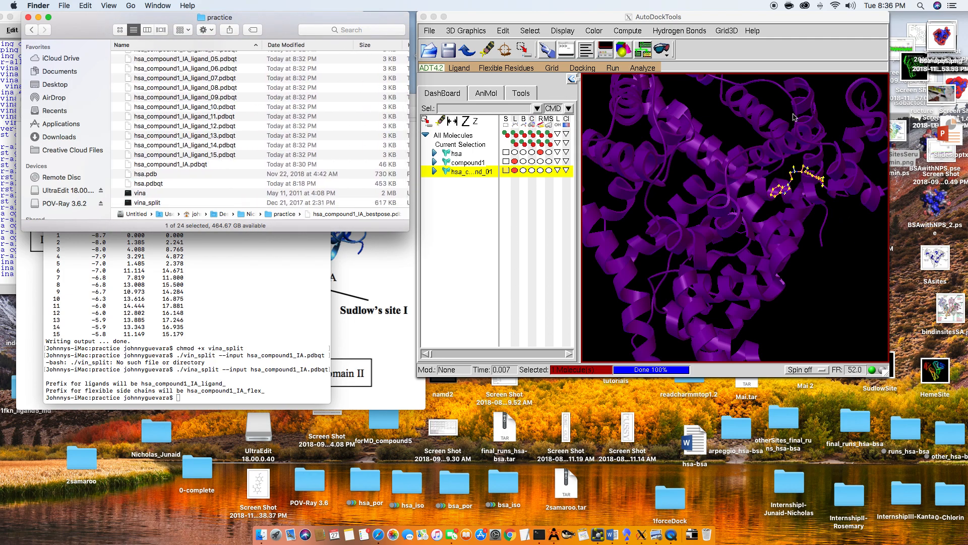
{"action": "left_click", "coordinate": [729, 167]}
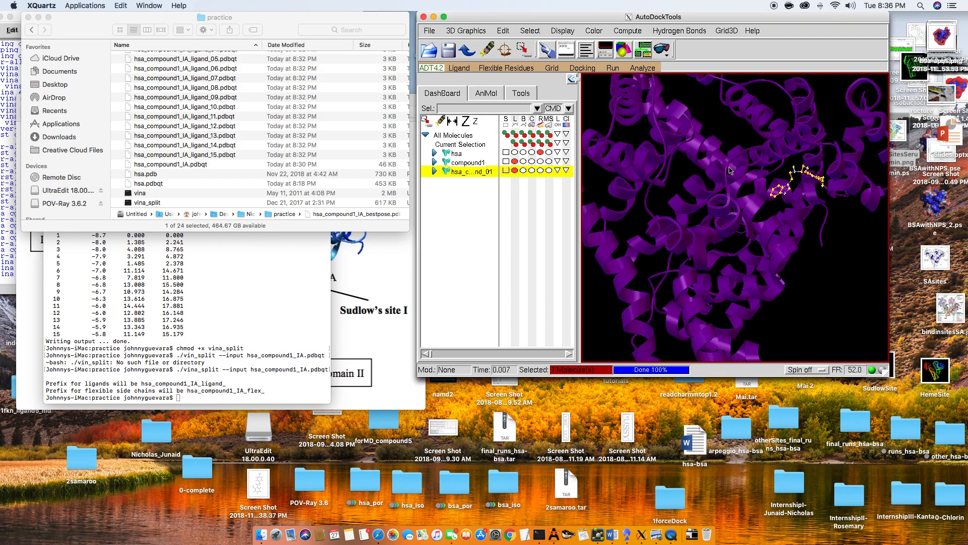
{"action": "left_click_drag", "start_coordinate": [728, 167], "coordinate": [744, 161]}
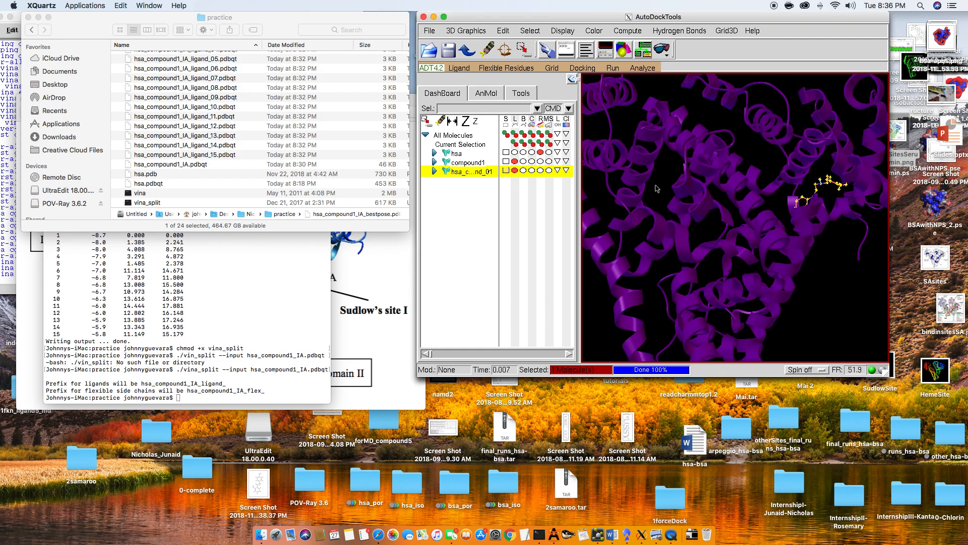
{"action": "left_click_drag", "start_coordinate": [670, 174], "coordinate": [690, 191]}
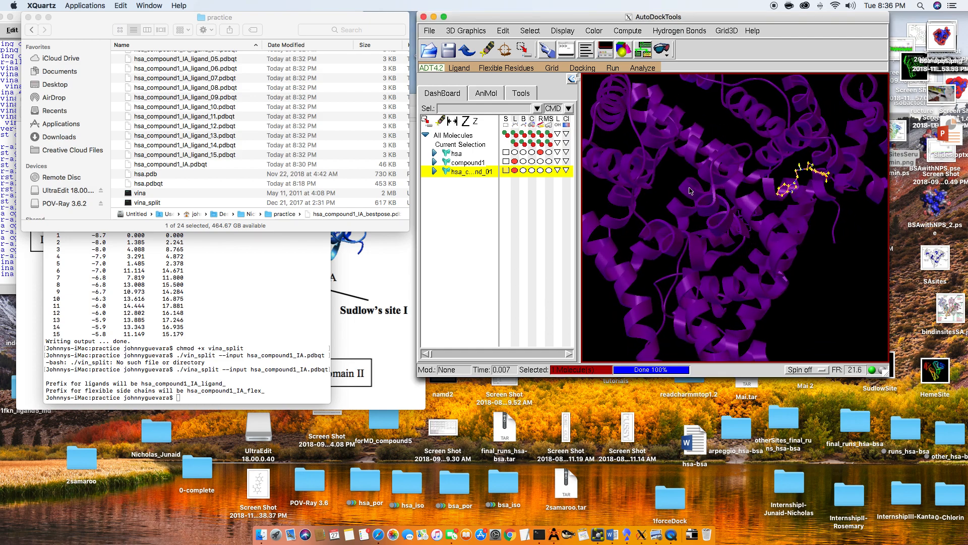
{"action": "left_click_drag", "start_coordinate": [701, 242], "coordinate": [747, 247]}
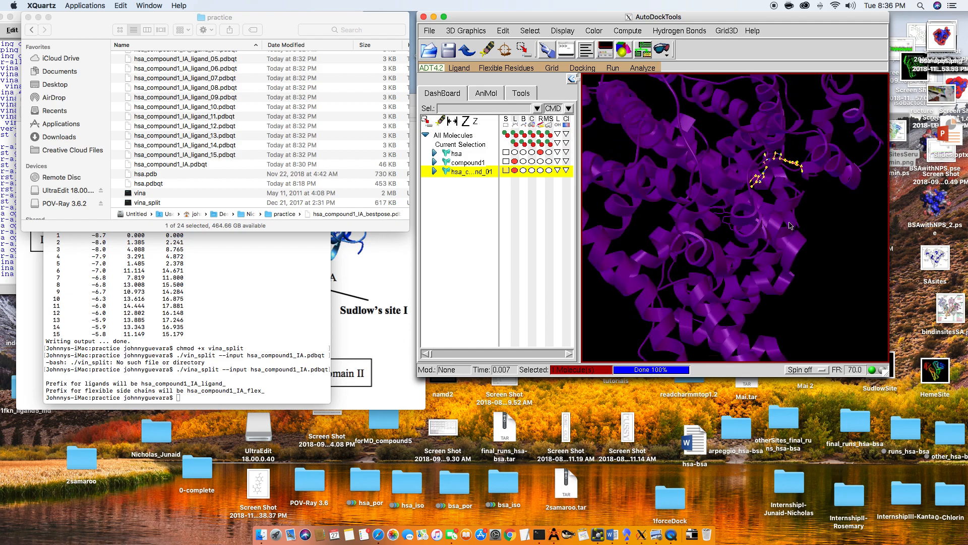
- Open hsa_compound1_IA_bestpose.pdb from the practice folder in TextEdit and check its atom records
{"action": "scroll", "coordinate": [257, 163], "scroll_direction": "up", "scroll_amount": 5}
{"action": "left_click", "coordinate": [234, 86]}
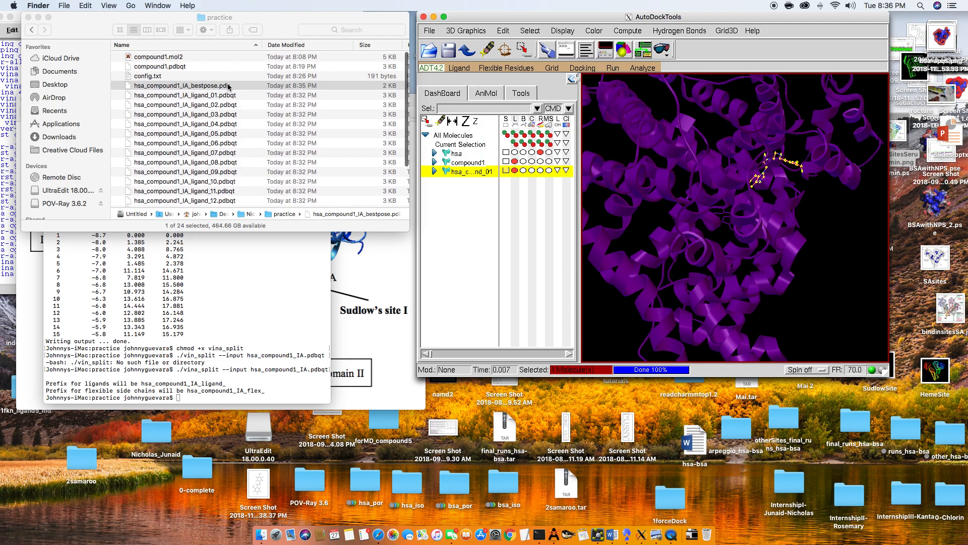
{"action": "scroll", "coordinate": [253, 179], "scroll_direction": "down", "scroll_amount": 3}
{"action": "scroll", "coordinate": [253, 179], "scroll_direction": "up", "scroll_amount": 1}
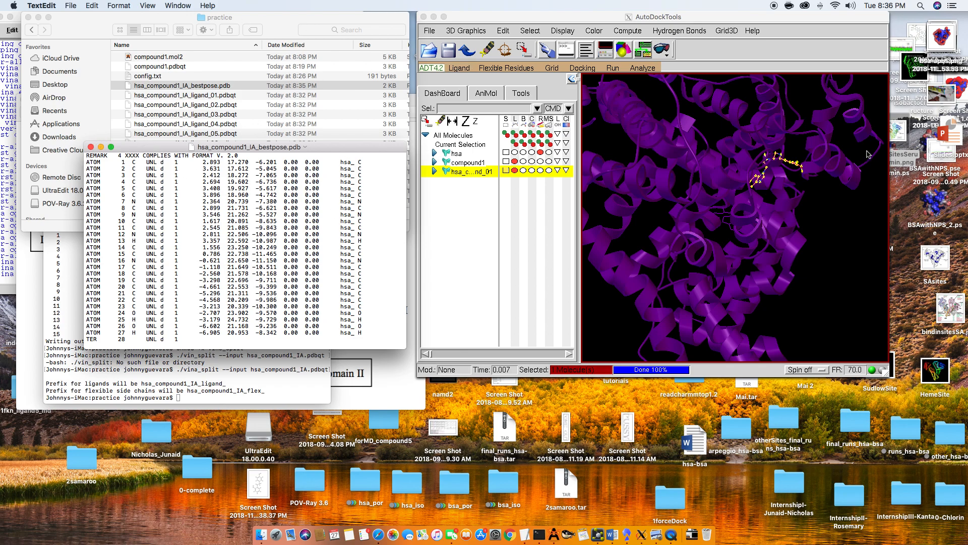
- Return to AutoDockTools and examine where the docked ligand sits in the whole hsa structure
{"action": "left_click", "coordinate": [698, 244]}
{"action": "left_click_drag", "start_coordinate": [687, 231], "coordinate": [669, 270]}
{"action": "scroll", "coordinate": [675, 274], "scroll_direction": "down", "scroll_amount": 10}
{"action": "left_click_drag", "start_coordinate": [702, 196], "coordinate": [732, 203]}
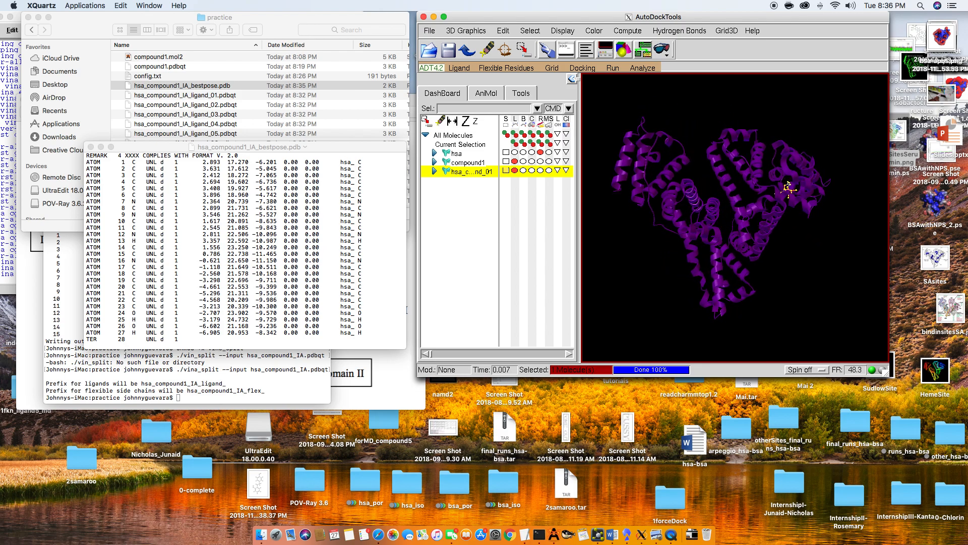